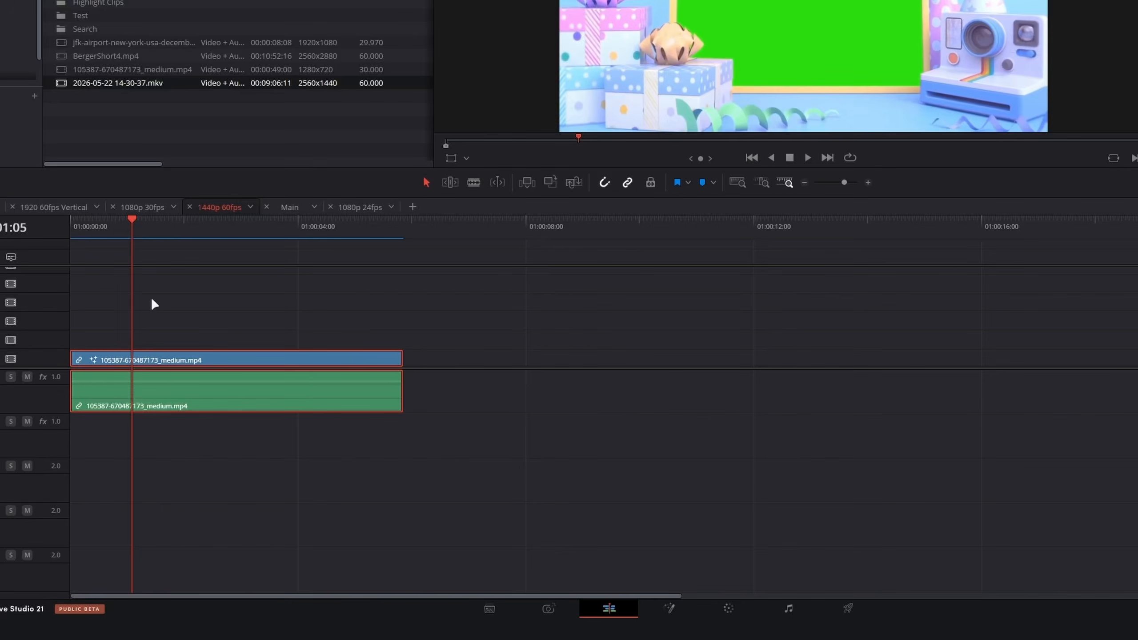
pyautogui.scroll(1, 190, 333)
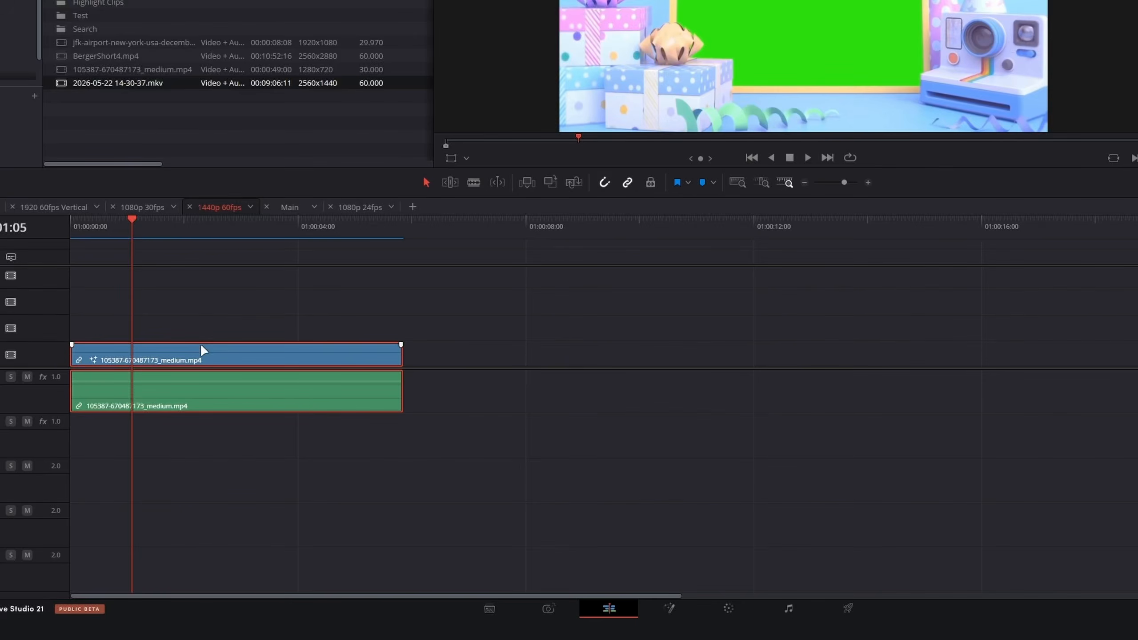
pyautogui.rightClick(157, 355)
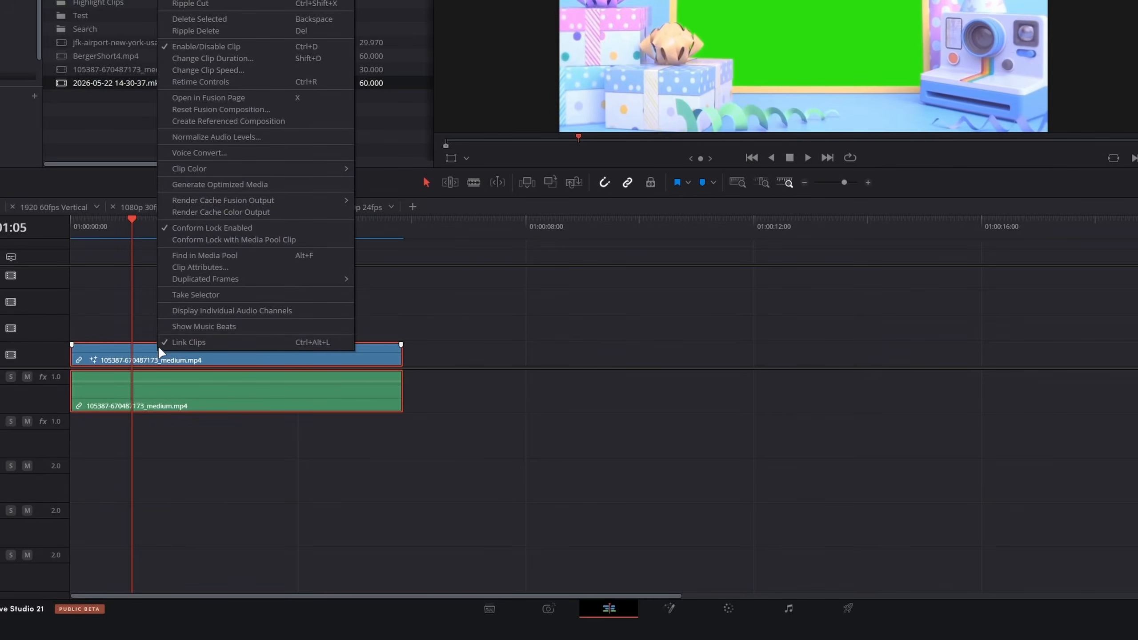
pyautogui.click(215, 97)
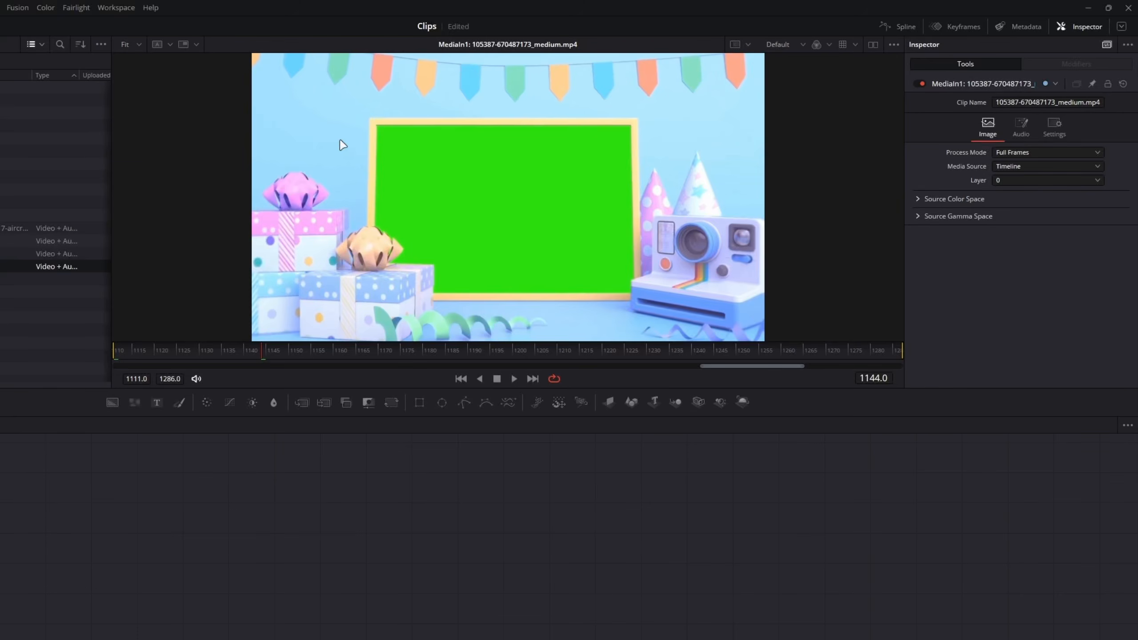
pyautogui.press('space')
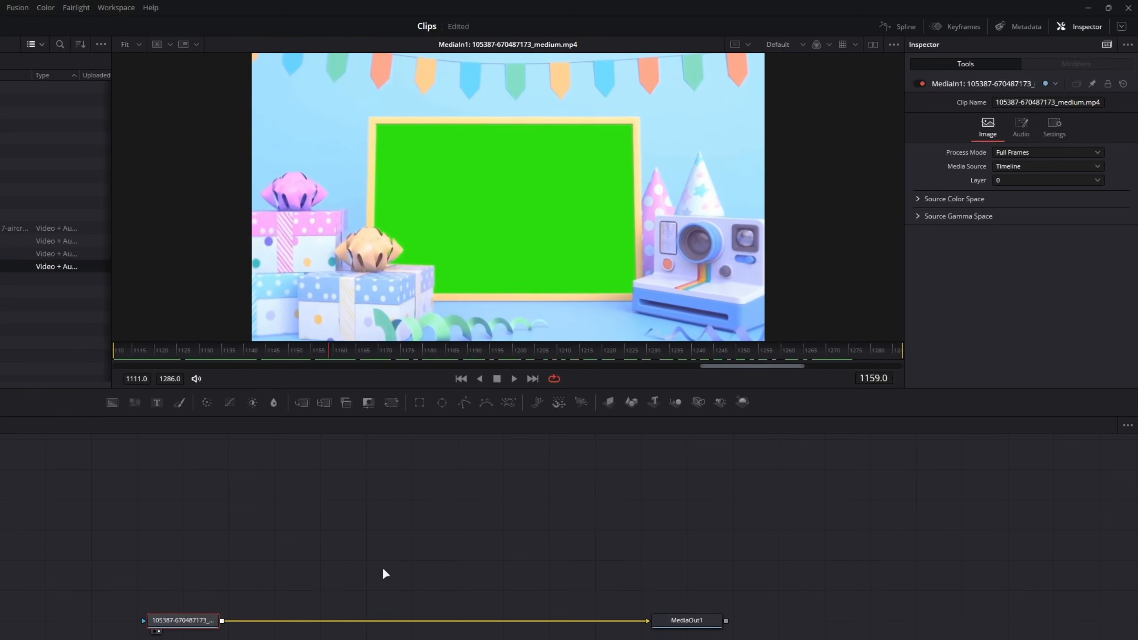
# - Add a Tracker node and insert it between the clip's media input and MediaOut1
pyautogui.click(362, 540)
pyautogui.hotkey('shift', 'space')
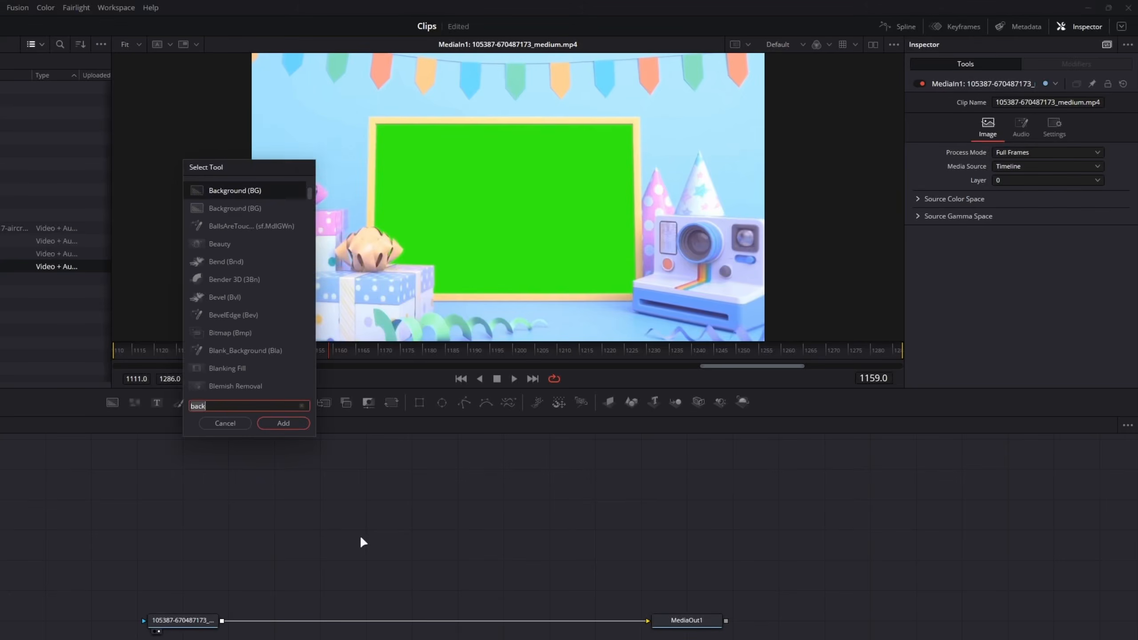
pyautogui.write('tracker')
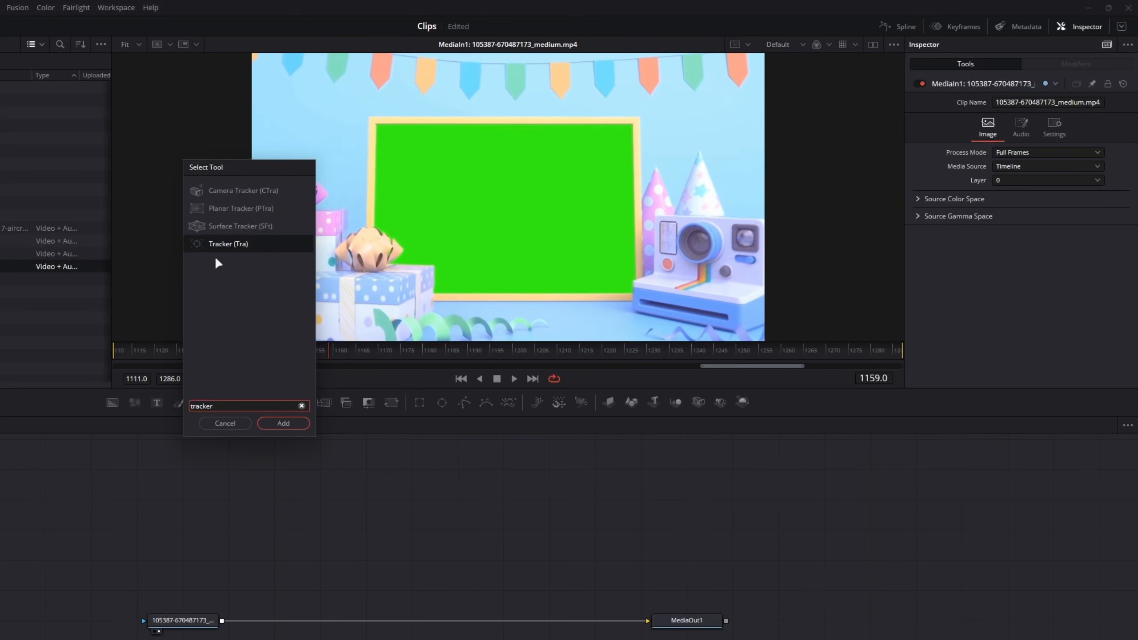
pyautogui.click(283, 423)
pyautogui.moveTo(348, 530); pyautogui.dragTo(410, 624)
# - Add a Point tracker to Tracker1 and delete the default IntelliTrack tracker
pyautogui.moveTo(380, 125)
pyautogui.mouseDown()
pyautogui.moveTo(385, 98)
pyautogui.moveTo(457, 245)
pyautogui.moveTo(438, 139)
pyautogui.moveTo(416, 200)
pyautogui.moveTo(417, 160)
pyautogui.mouseUp()
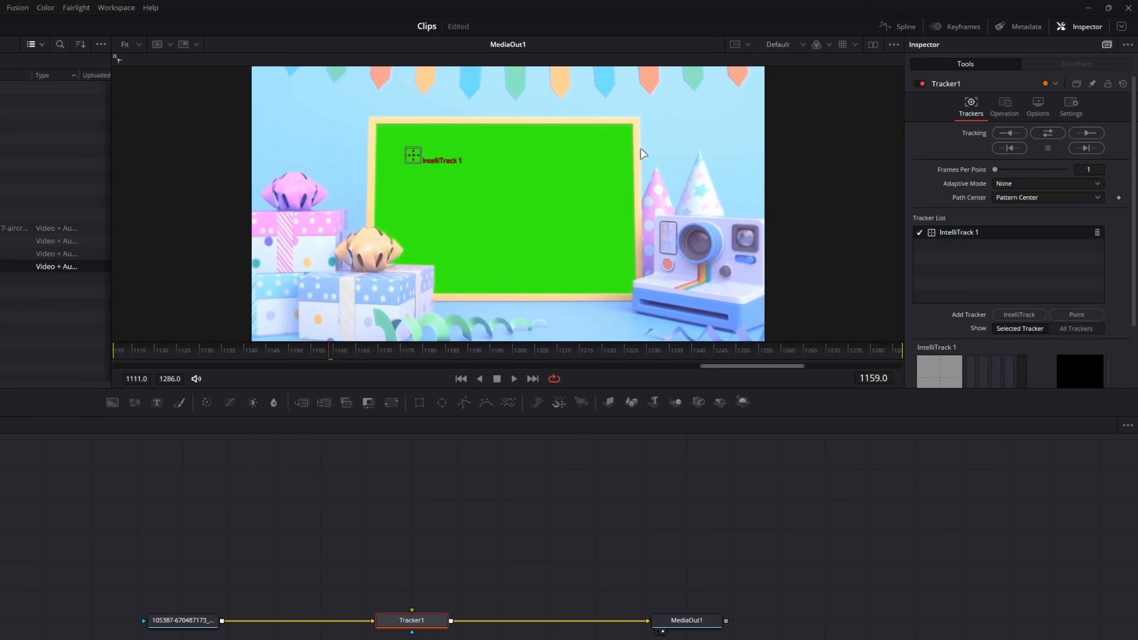
pyautogui.click(1077, 314)
pyautogui.click(1096, 232)
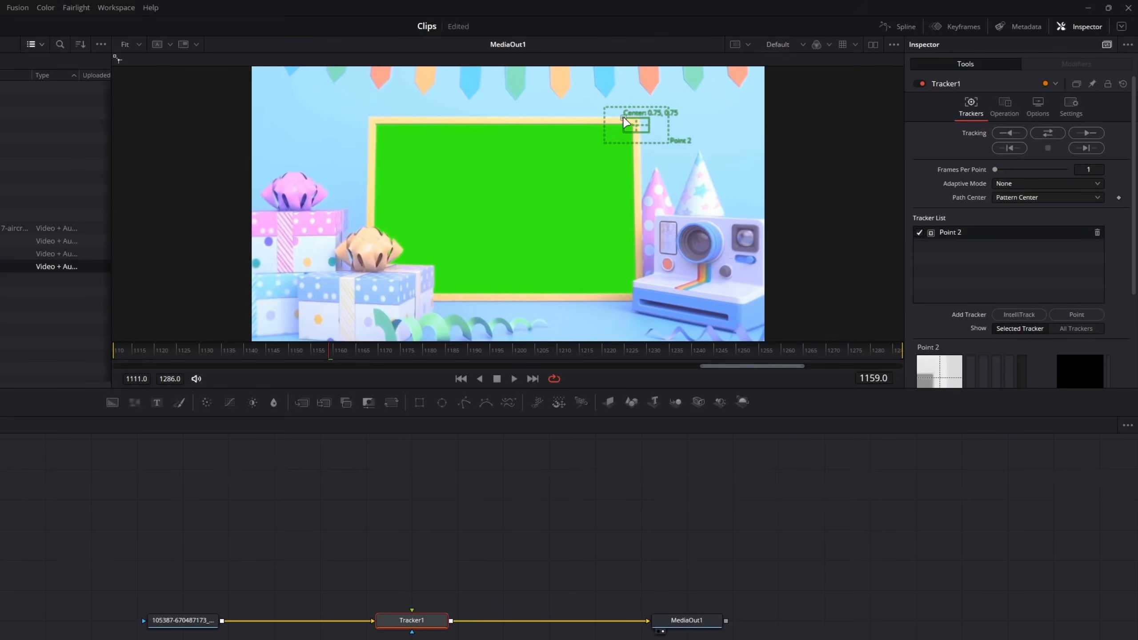
# - Try placing the point tracker on the plain green area in the middle of the board
pyautogui.moveTo(623, 118); pyautogui.dragTo(479, 199)
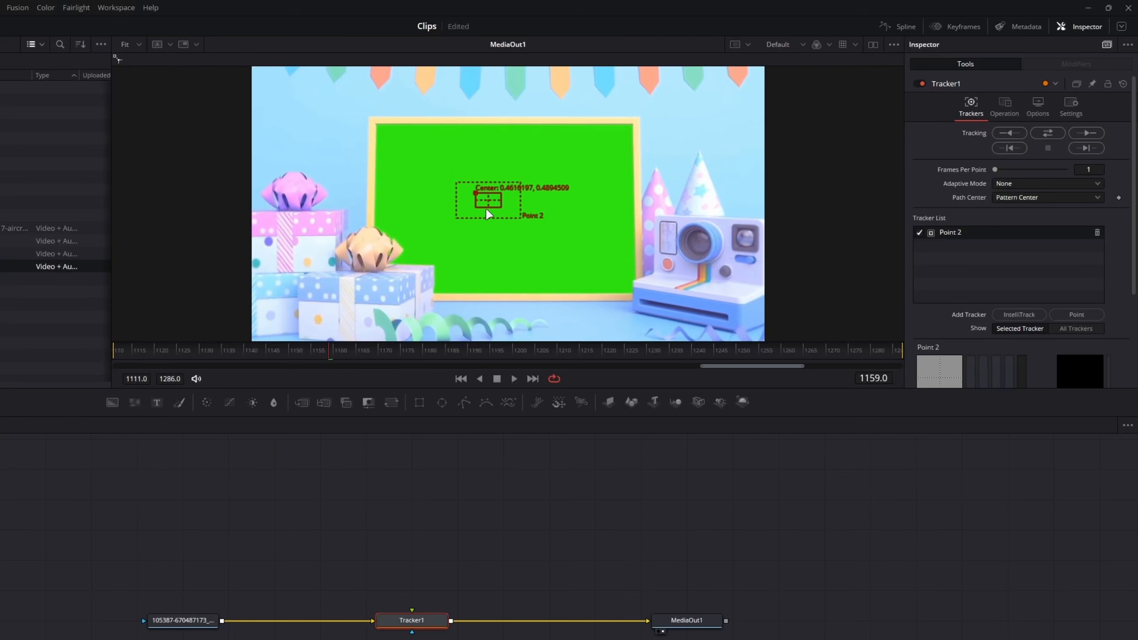
pyautogui.scroll(3, 484, 203)
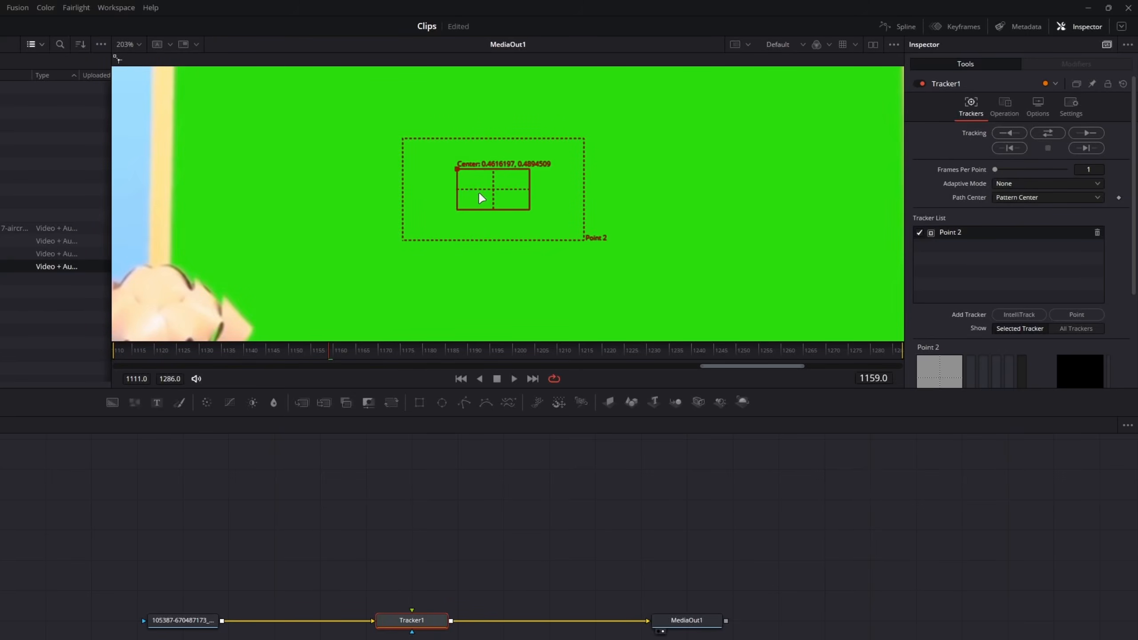
pyautogui.scroll(-1, 477, 191)
pyautogui.moveTo(439, 565); pyautogui.dragTo(324, 637)
pyautogui.moveTo(493, 181)
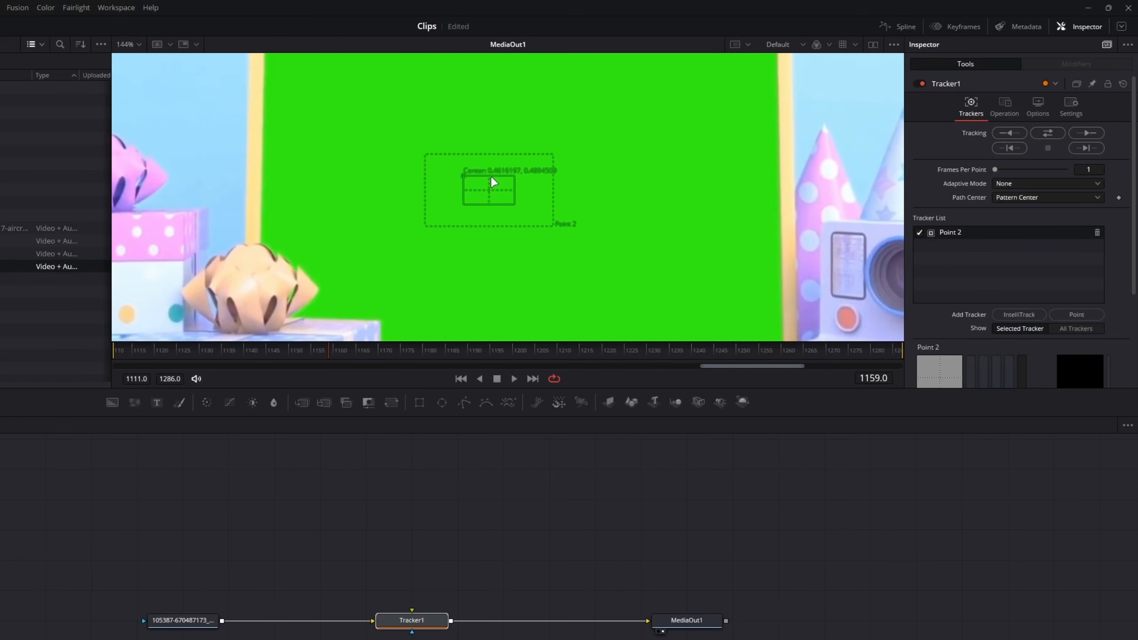
pyautogui.scroll(-1, 498, 219)
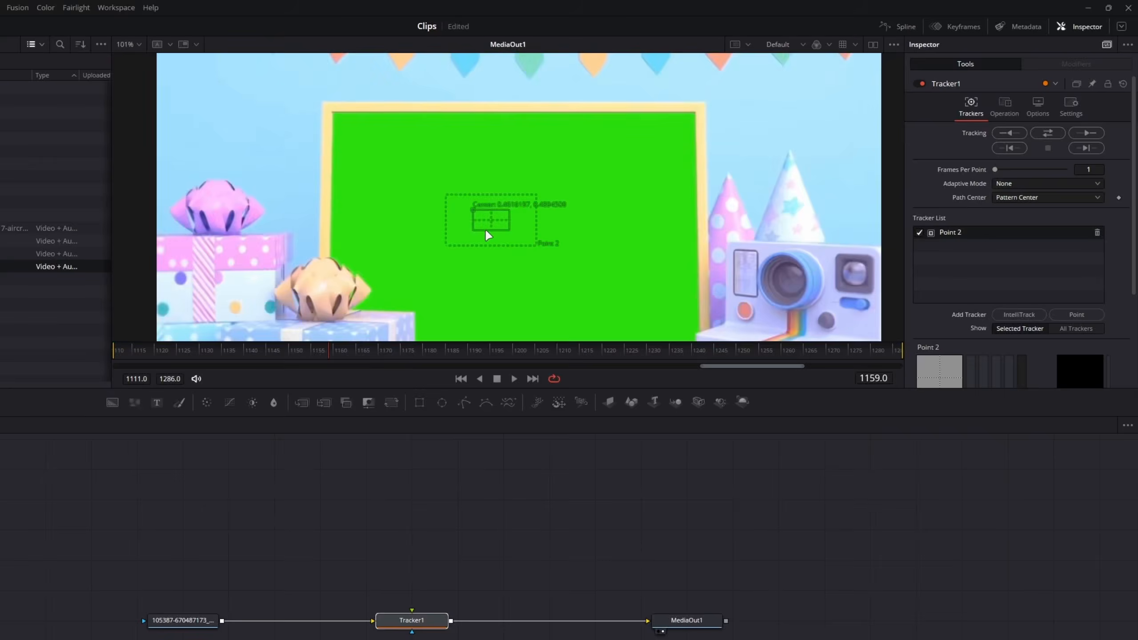
pyautogui.scroll(1, 486, 228)
pyautogui.moveTo(465, 199); pyautogui.dragTo(515, 190)
pyautogui.click(1053, 134)
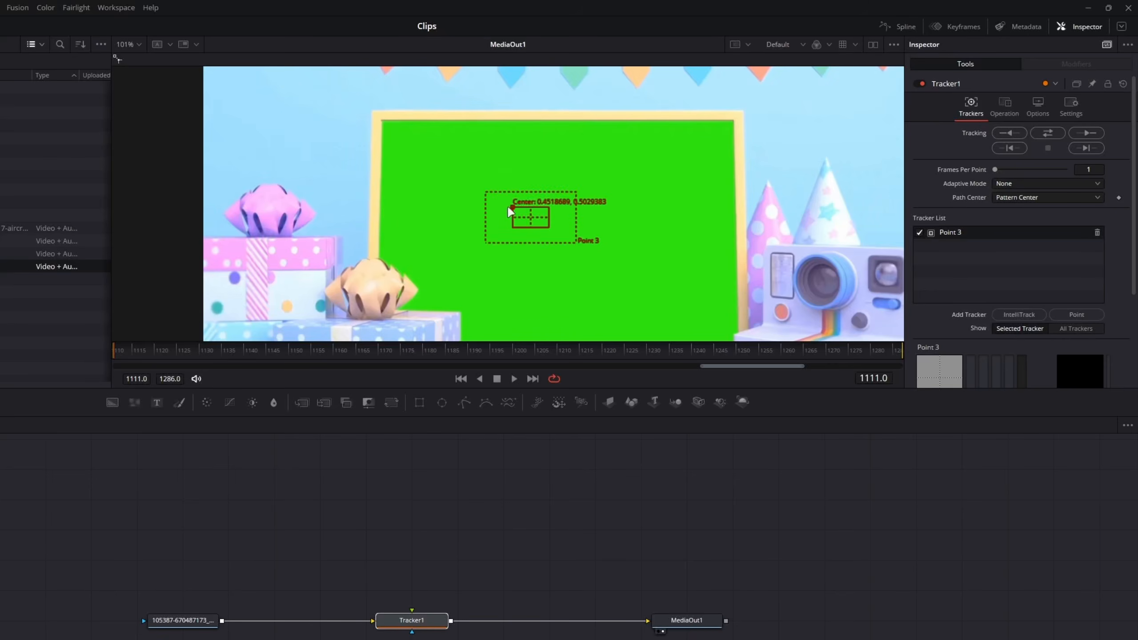
# - Try the point tracker at other spots on the green area and on a bunting flag above the board
pyautogui.moveTo(515, 204); pyautogui.dragTo(613, 211)
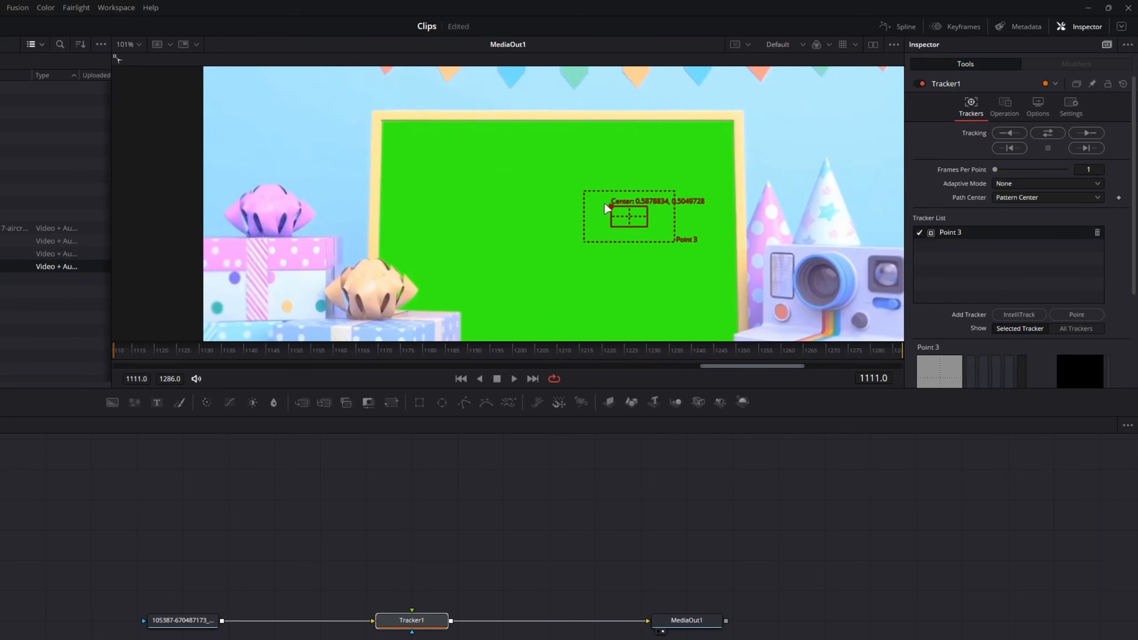
pyautogui.scroll(-2, 583, 202)
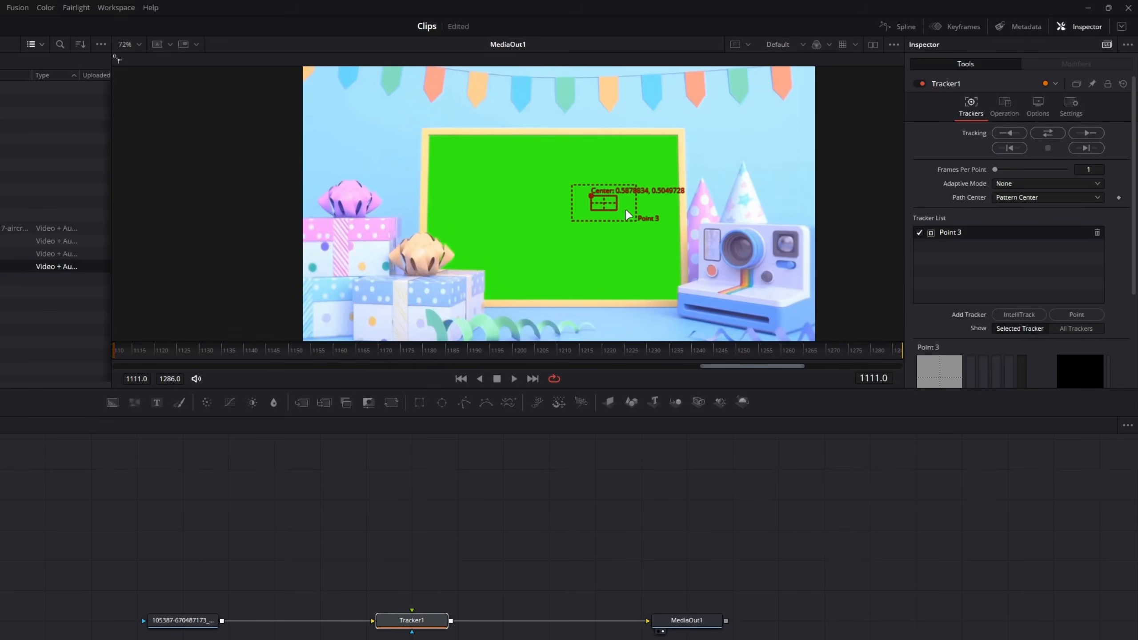
pyautogui.scroll(2, 627, 215)
pyautogui.moveTo(560, 181); pyautogui.dragTo(642, 121)
pyautogui.scroll(-2, 717, 233)
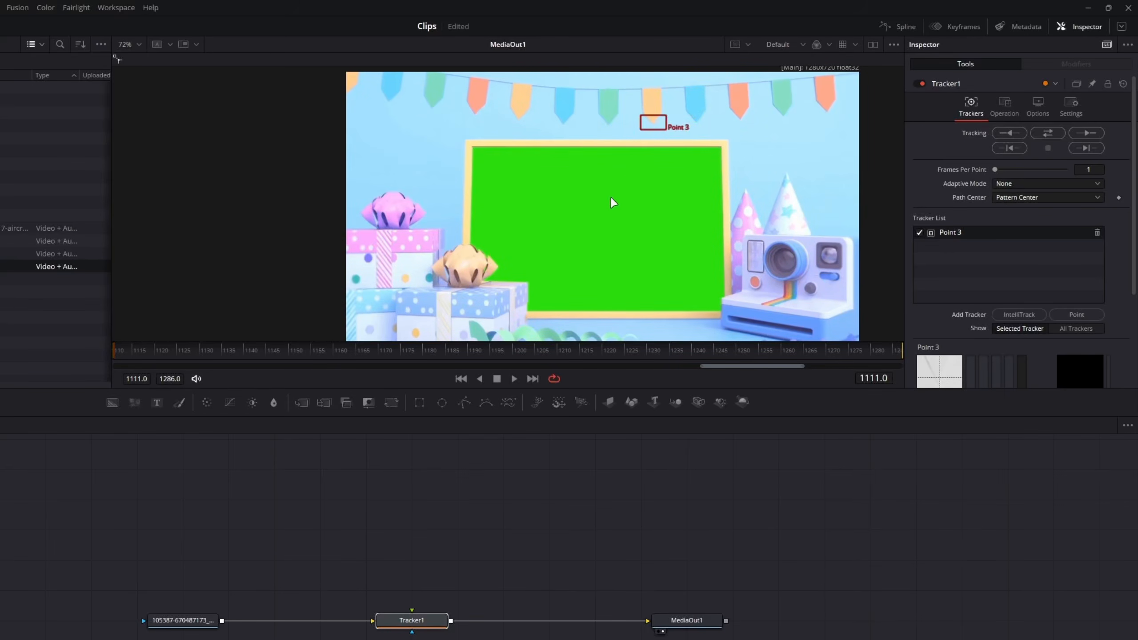
pyautogui.scroll(3, 581, 215)
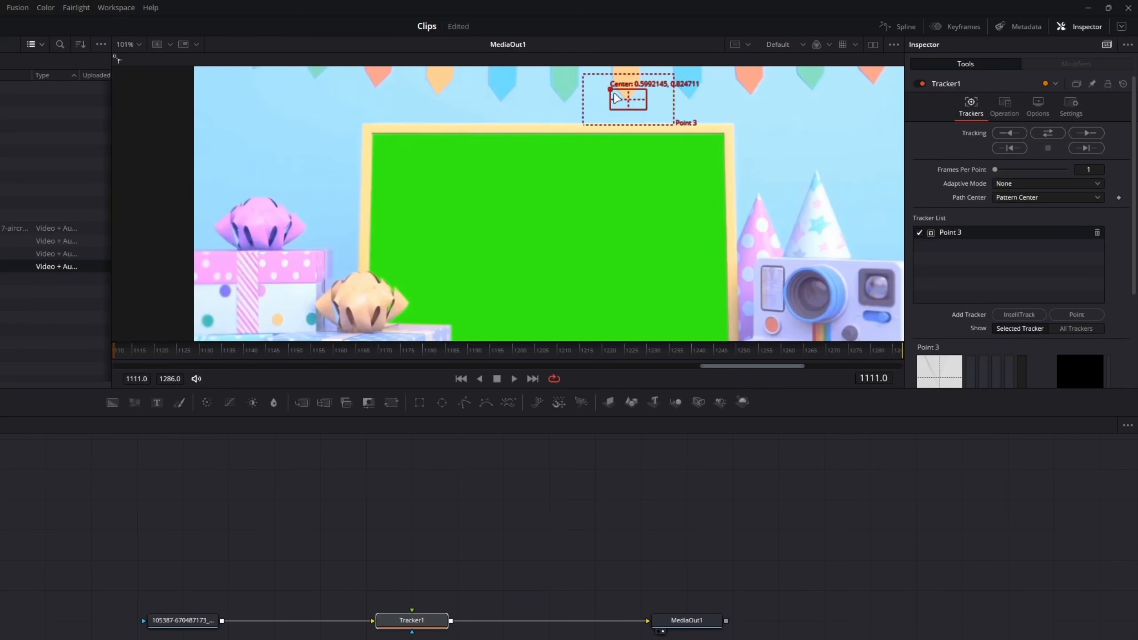
pyautogui.moveTo(623, 101); pyautogui.dragTo(632, 178)
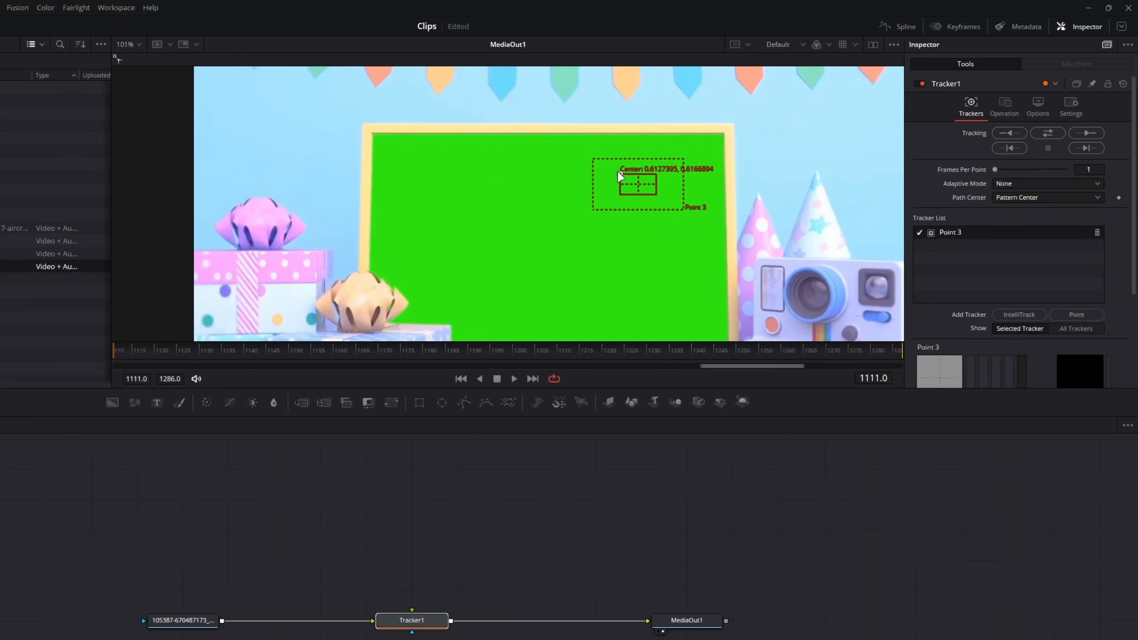
# - Place the point tracker on the board frame's upper-right corner and size its pattern box to about 0.045 by 0.070
pyautogui.moveTo(625, 176); pyautogui.dragTo(707, 129)
pyautogui.scroll(2, 784, 136)
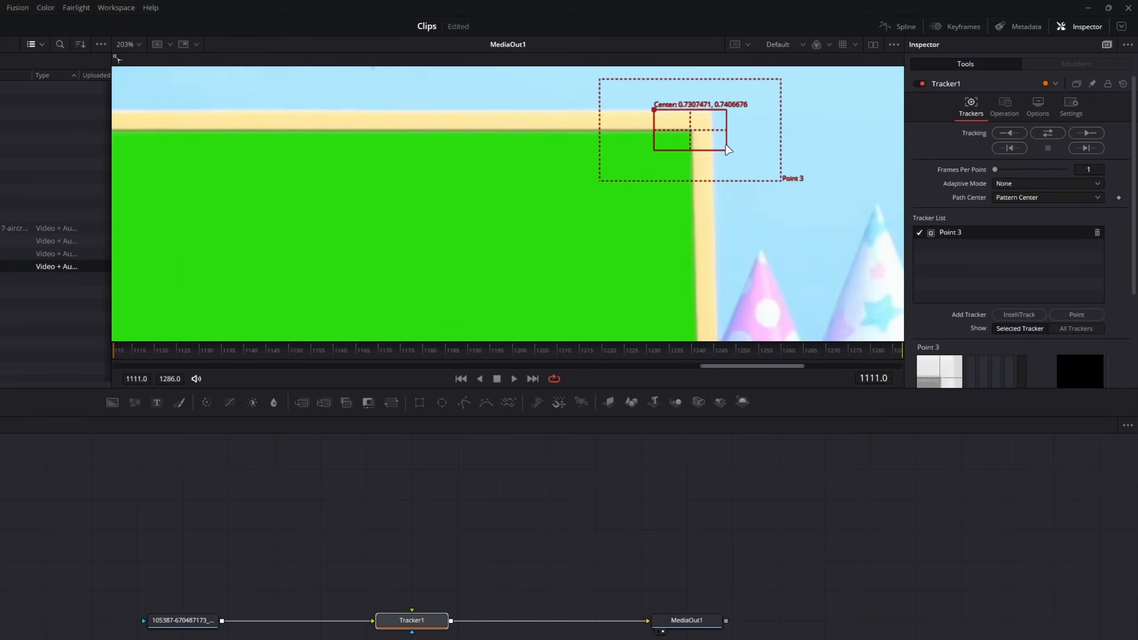
pyautogui.scroll(2, 767, 218)
pyautogui.moveTo(673, 217)
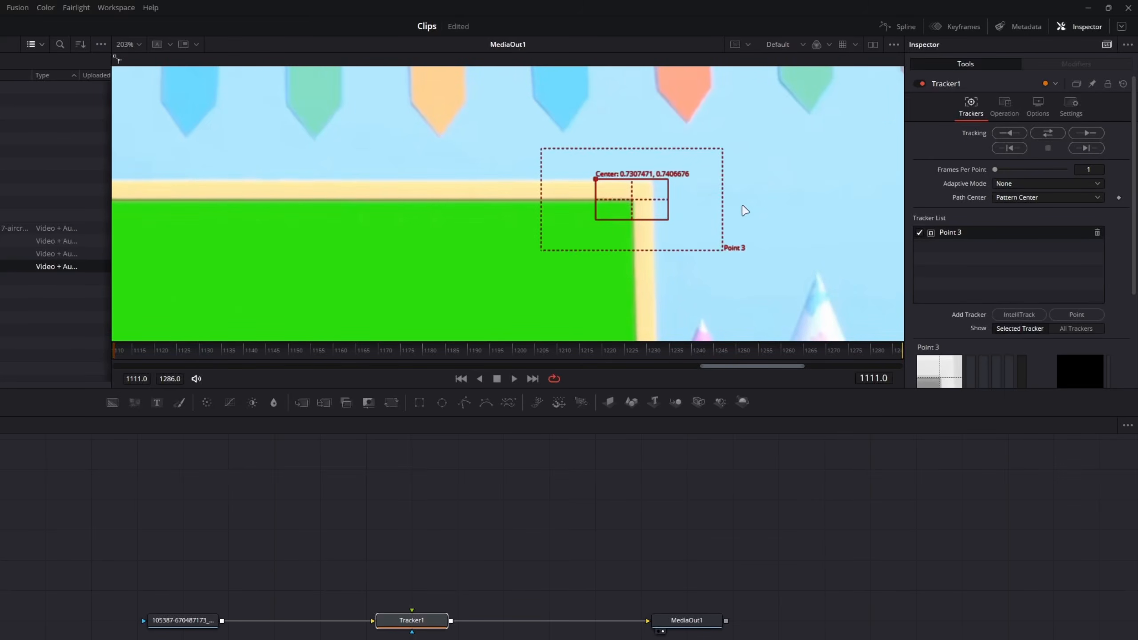
pyautogui.moveTo(669, 222)
pyautogui.mouseDown()
pyautogui.moveTo(695, 228)
pyautogui.moveTo(671, 219)
pyautogui.moveTo(686, 247)
pyautogui.moveTo(680, 238)
pyautogui.mouseUp()
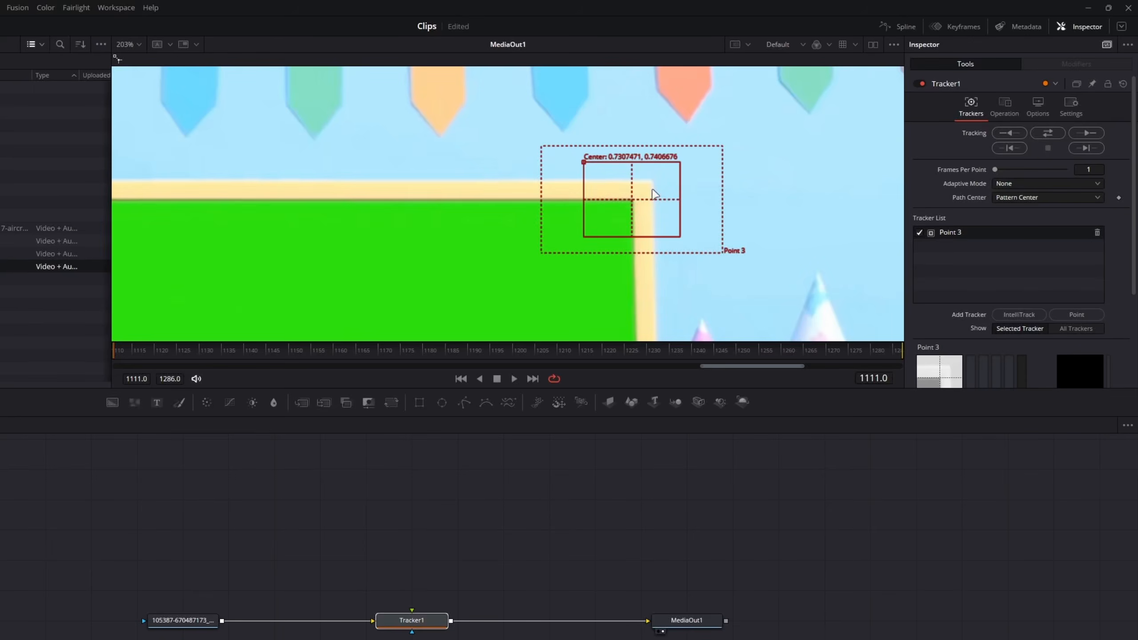
pyautogui.moveTo(873, 388); pyautogui.dragTo(873, 450)
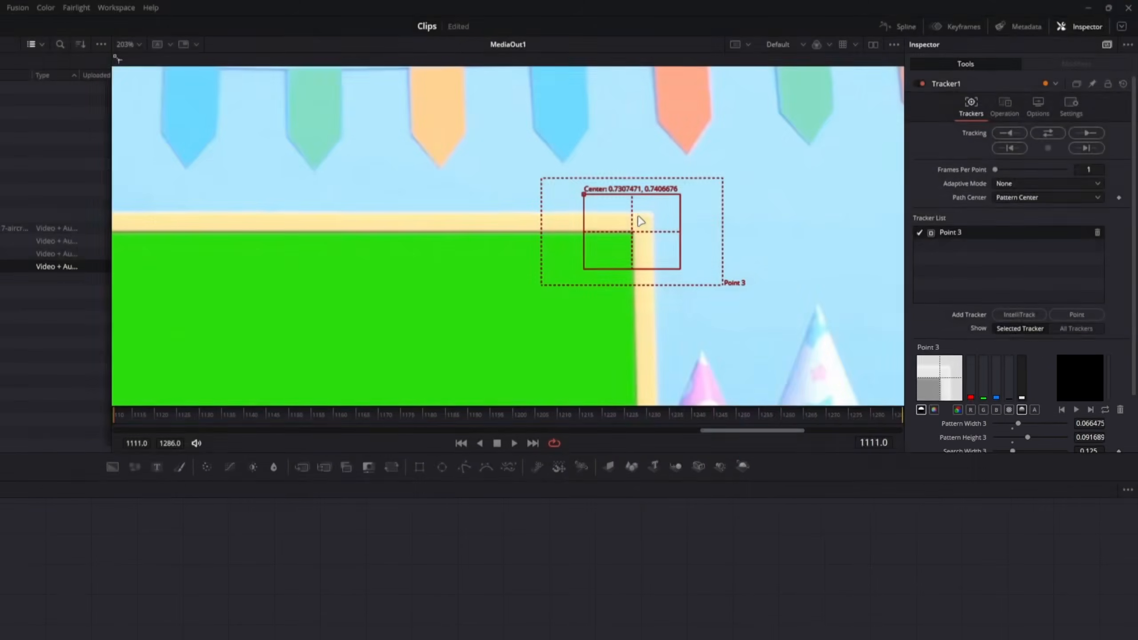
pyautogui.moveTo(681, 269); pyautogui.dragTo(667, 265)
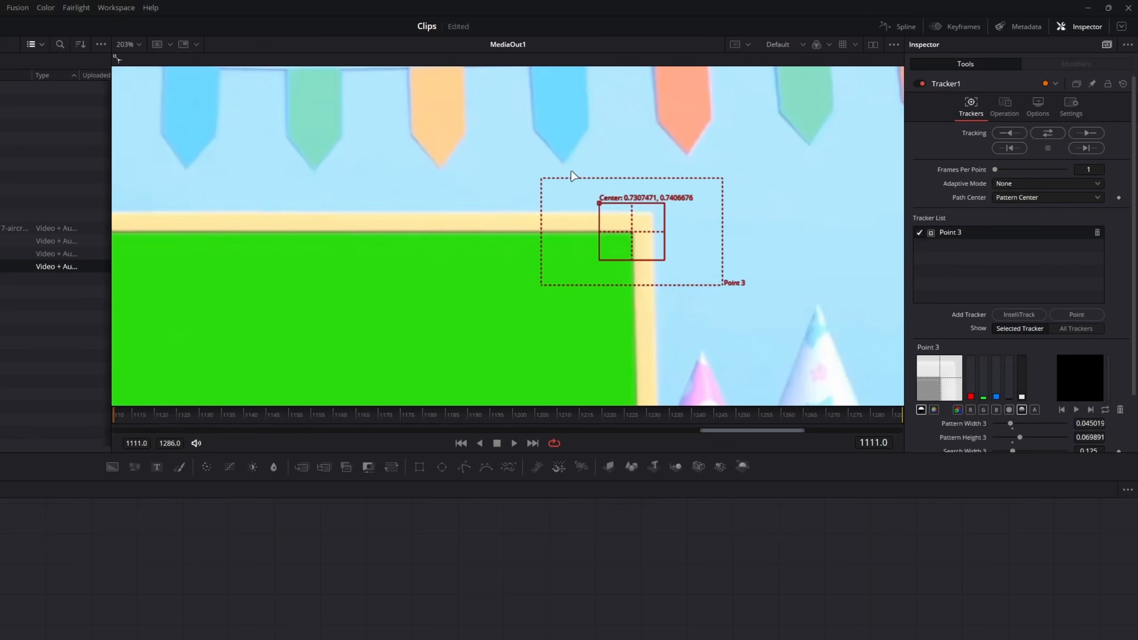
# - Check the corner's movement over the clip and size the tracker's search area to about 0.153 wide
pyautogui.scroll(-2, 570, 179)
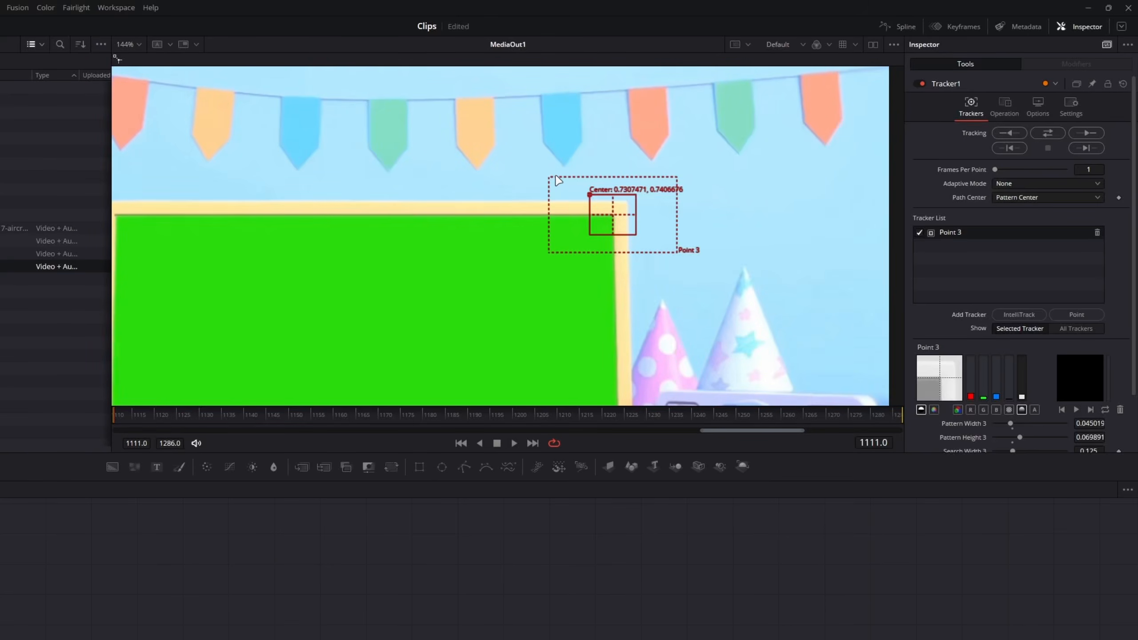
pyautogui.moveTo(547, 179); pyautogui.dragTo(524, 133)
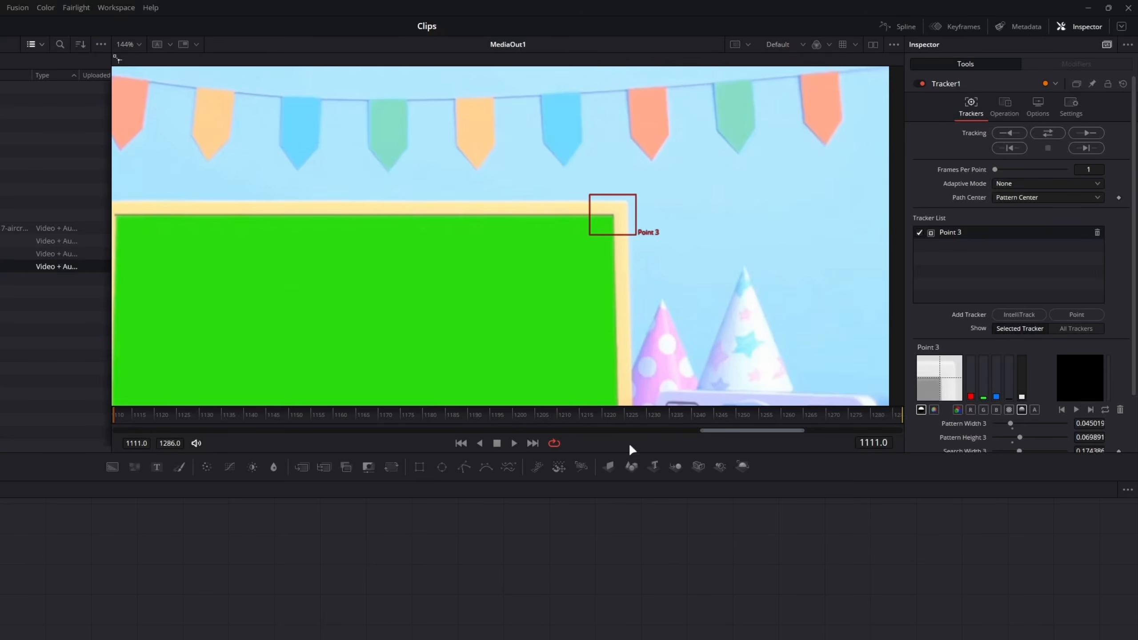
pyautogui.press('Right')
pyautogui.hotkey('shift', 'Right')
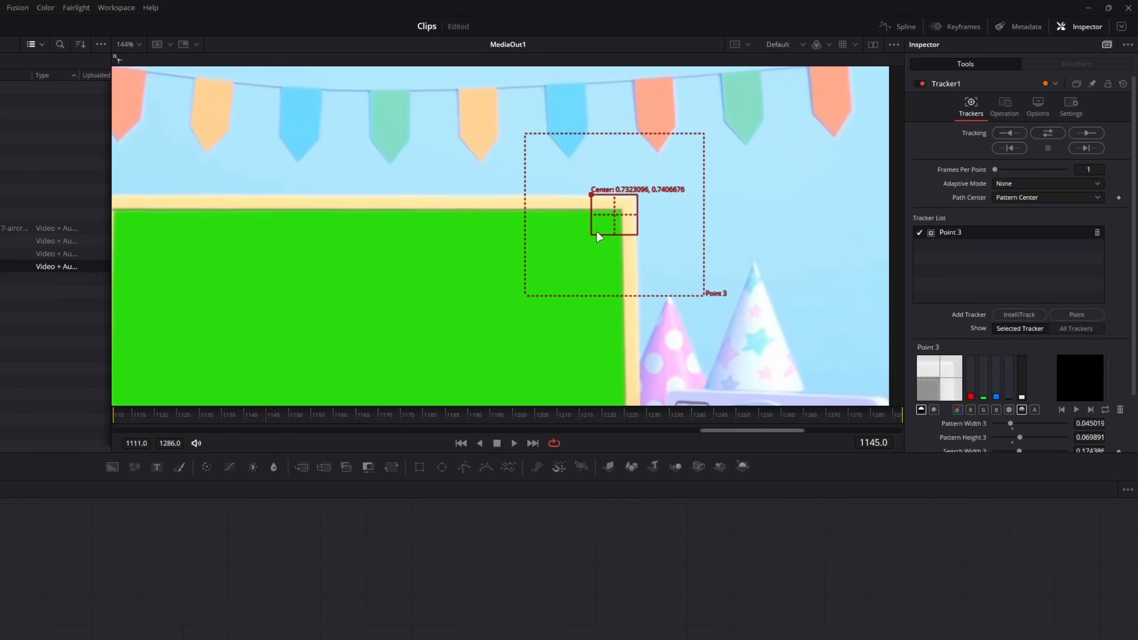
pyautogui.moveTo(292, 408); pyautogui.dragTo(13, 437)
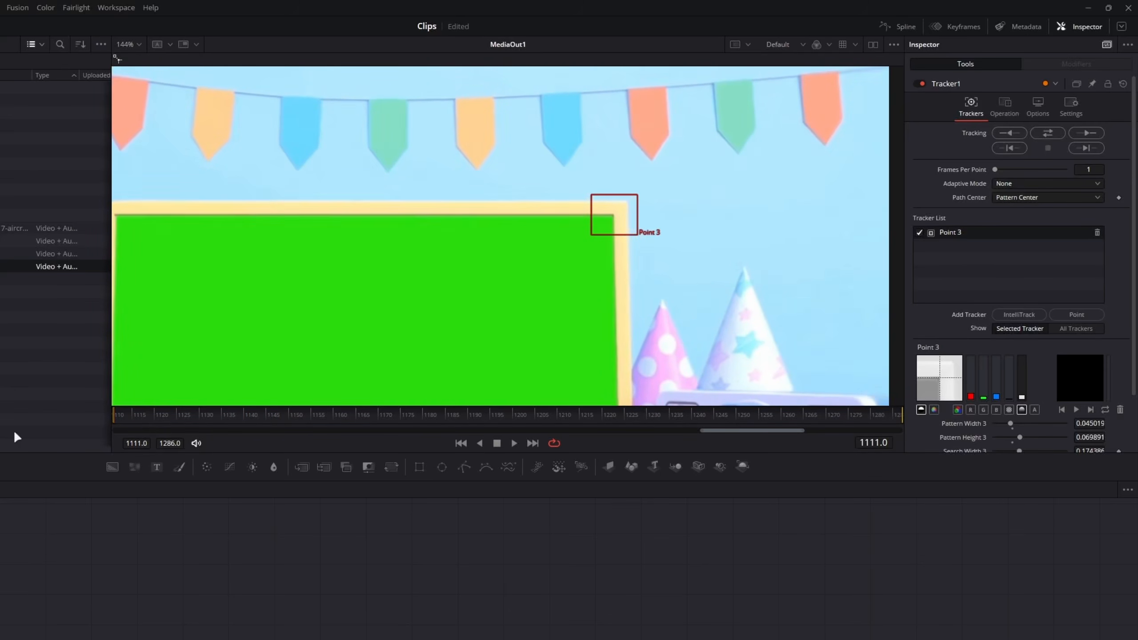
pyautogui.moveTo(707, 301); pyautogui.dragTo(688, 272)
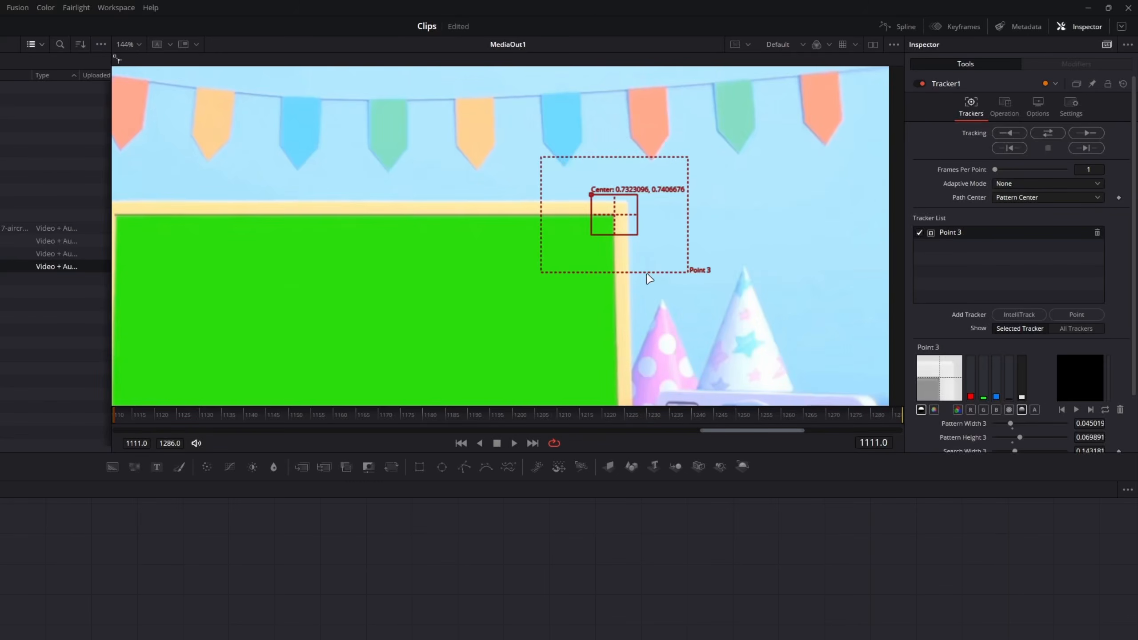
pyautogui.moveTo(686, 270)
pyautogui.mouseDown()
pyautogui.moveTo(686, 292)
pyautogui.moveTo(700, 288)
pyautogui.moveTo(674, 299)
pyautogui.moveTo(656, 243)
pyautogui.moveTo(675, 286)
pyautogui.moveTo(717, 310)
pyautogui.moveTo(694, 285)
pyautogui.mouseUp()
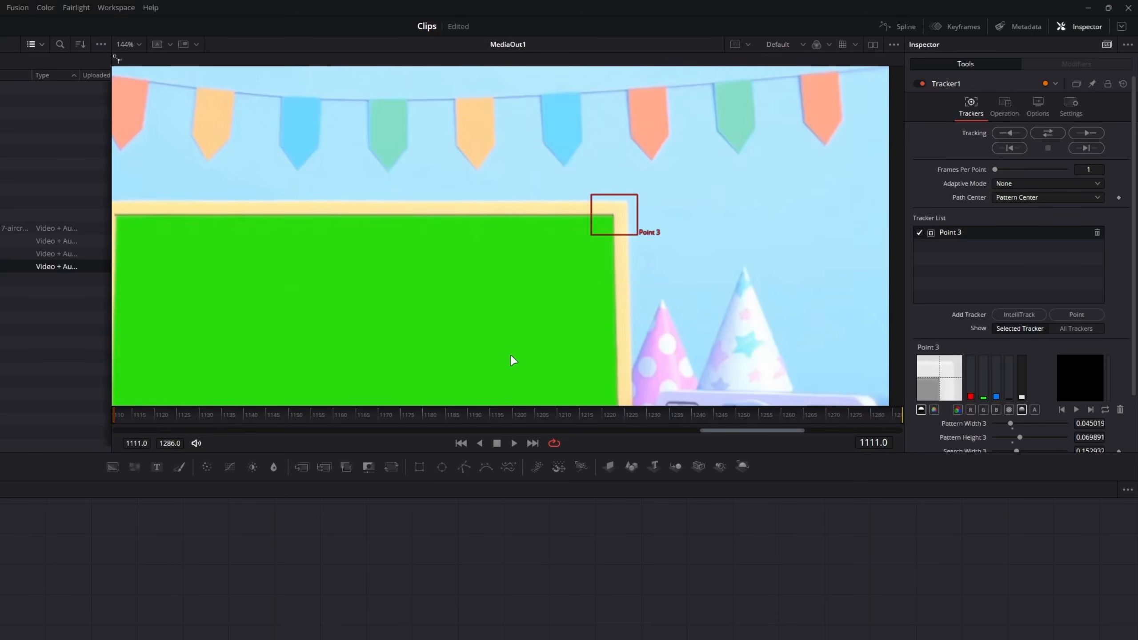
# - Track the corner point forward from frame 1111 through the end of the clip, and scrub back to check the path
pyautogui.scroll(-2, 509, 365)
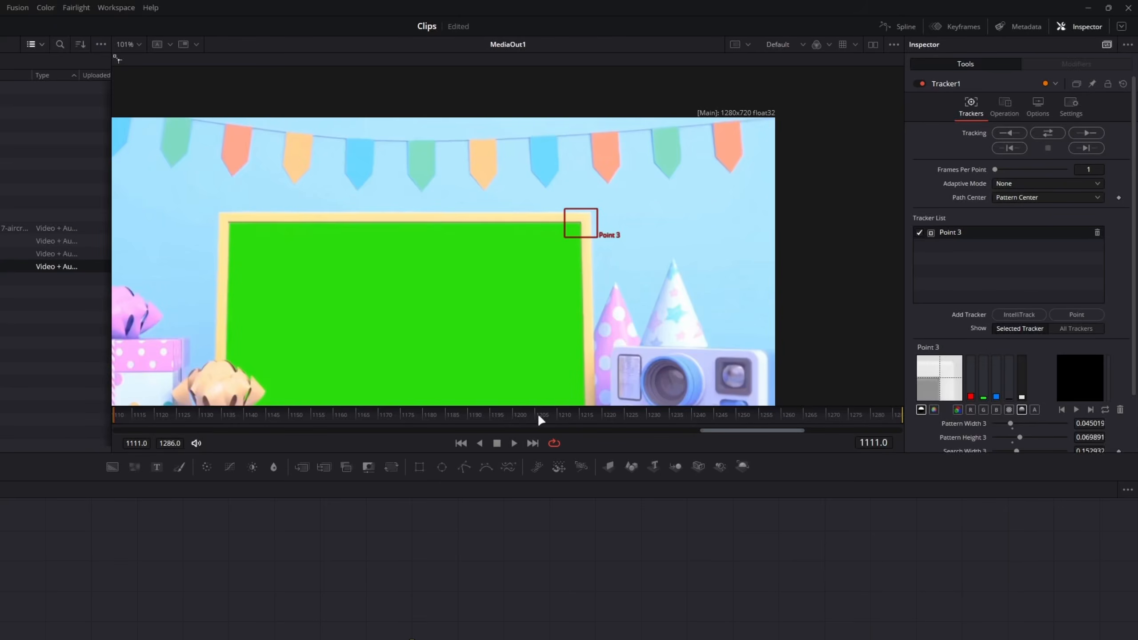
pyautogui.moveTo(539, 417); pyautogui.dragTo(458, 417)
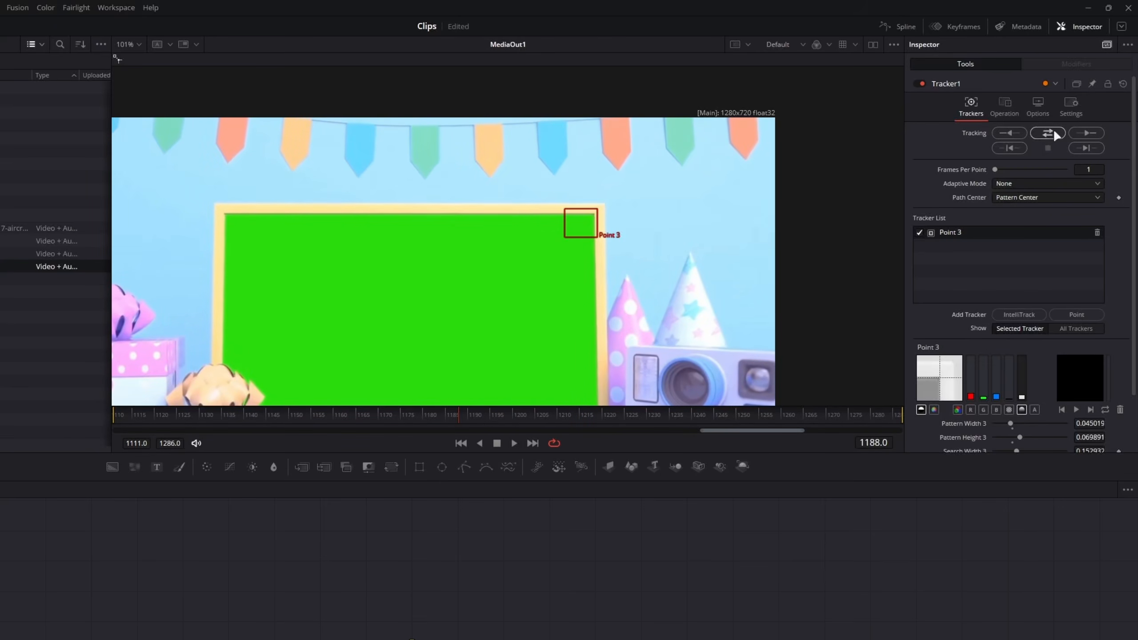
pyautogui.click(1008, 133)
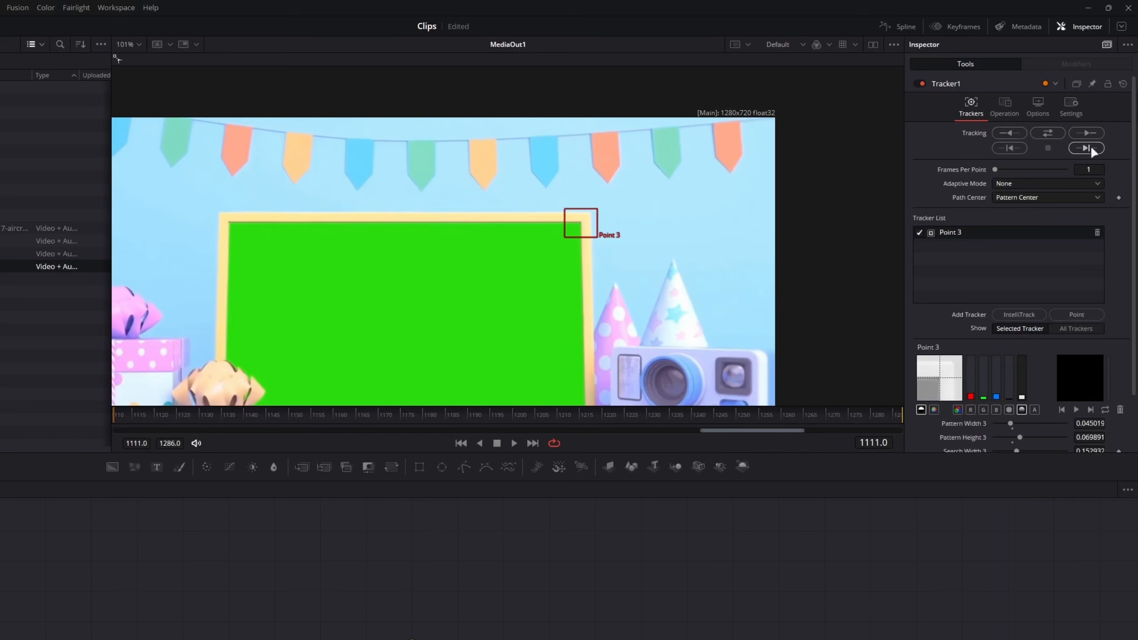
pyautogui.click(1086, 132)
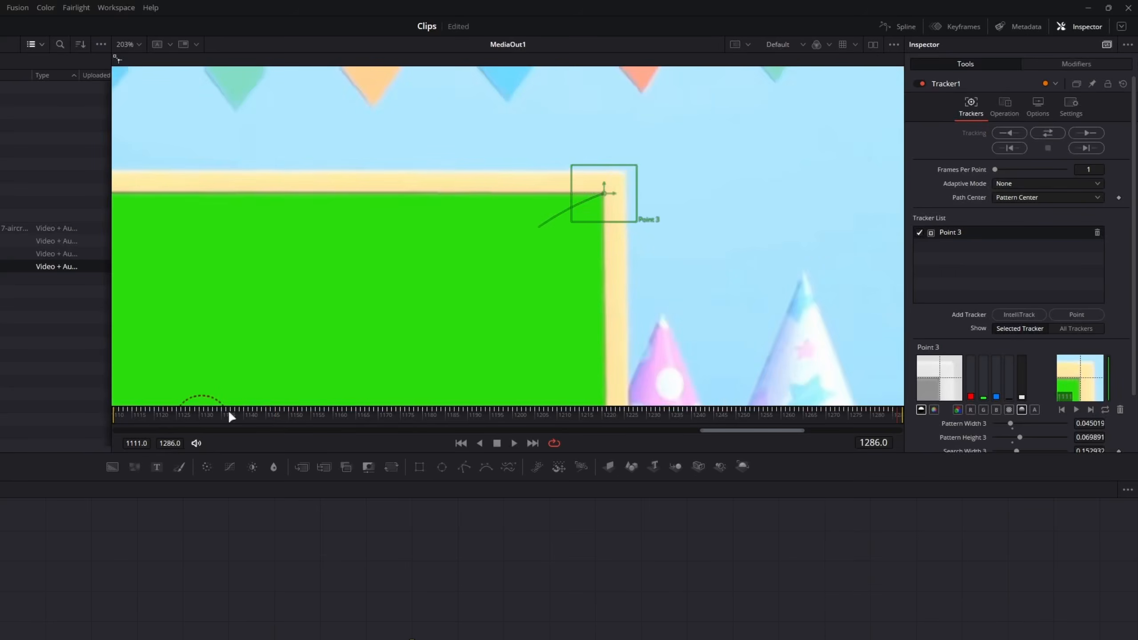
pyautogui.moveTo(174, 419); pyautogui.dragTo(238, 377)
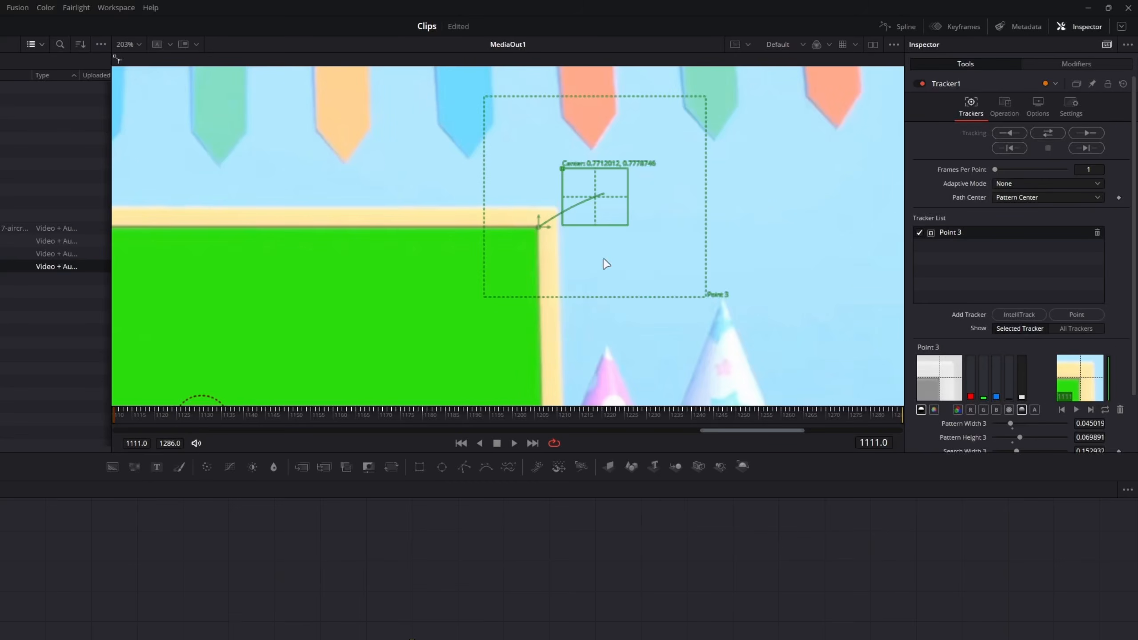
pyautogui.scroll(-2, 609, 237)
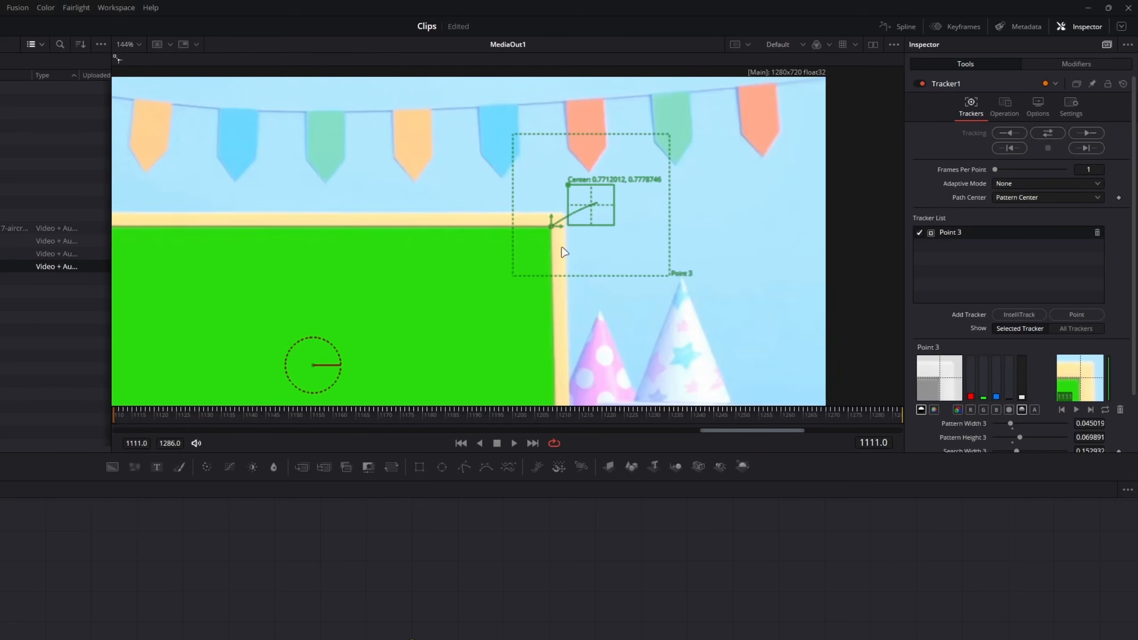
# - Fit the whole frame in the viewer and add an Ultra Keyer node to the empty space above the clip and tracker nodes
pyautogui.scroll(-2, 466, 290)
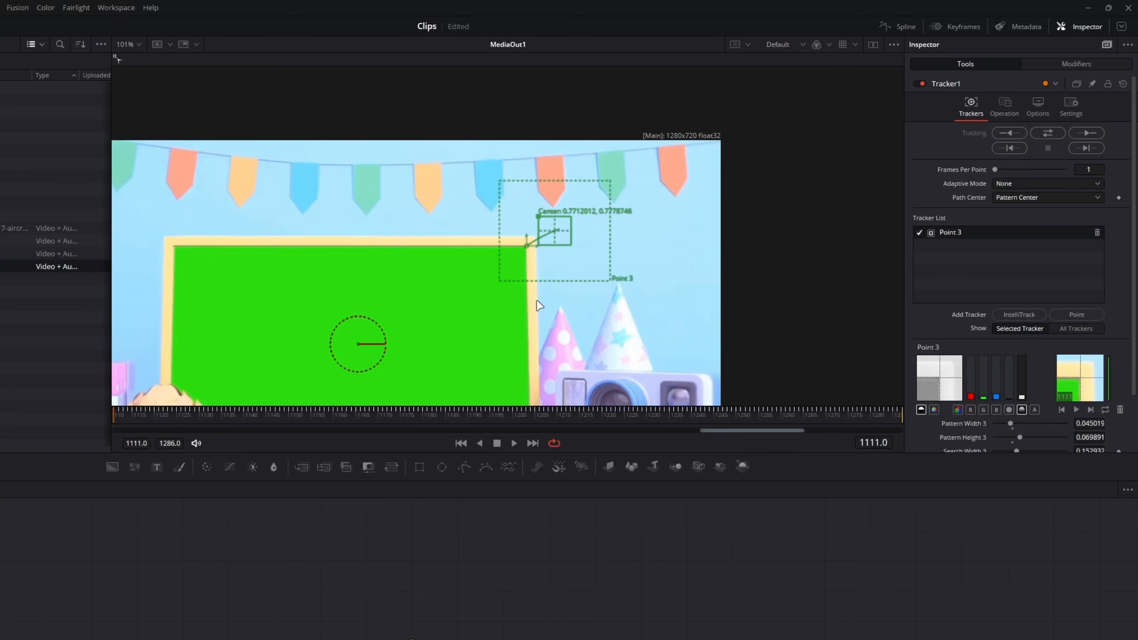
pyautogui.hotkey('shift', 'f')
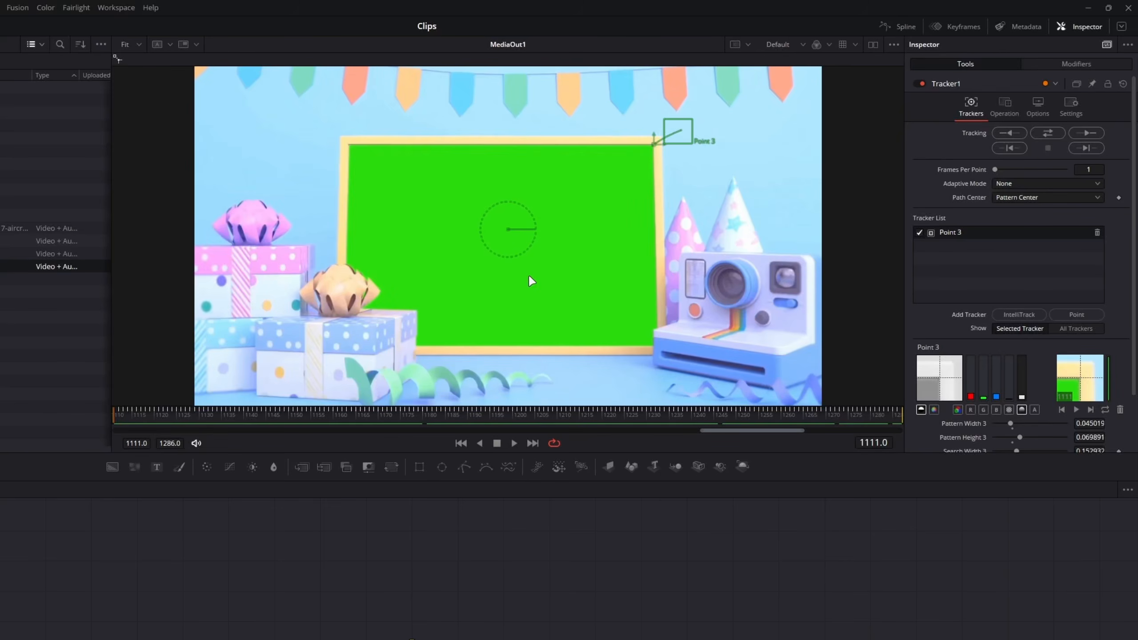
pyautogui.click(329, 566)
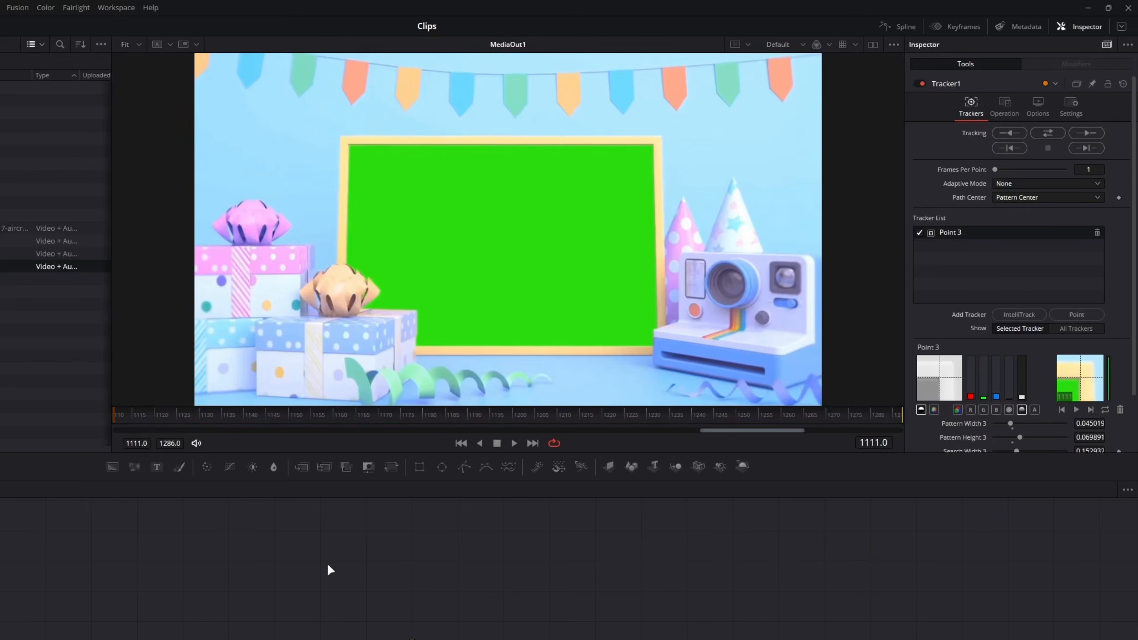
pyautogui.hotkey('shift', 'space')
pyautogui.write('ultra')
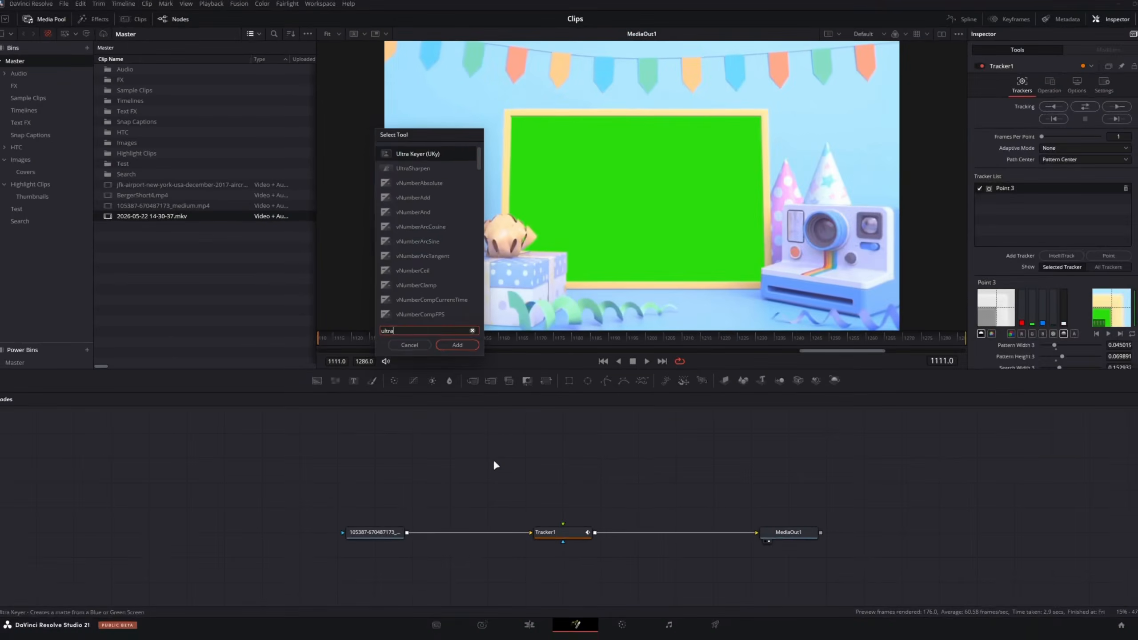
pyautogui.press('Return')
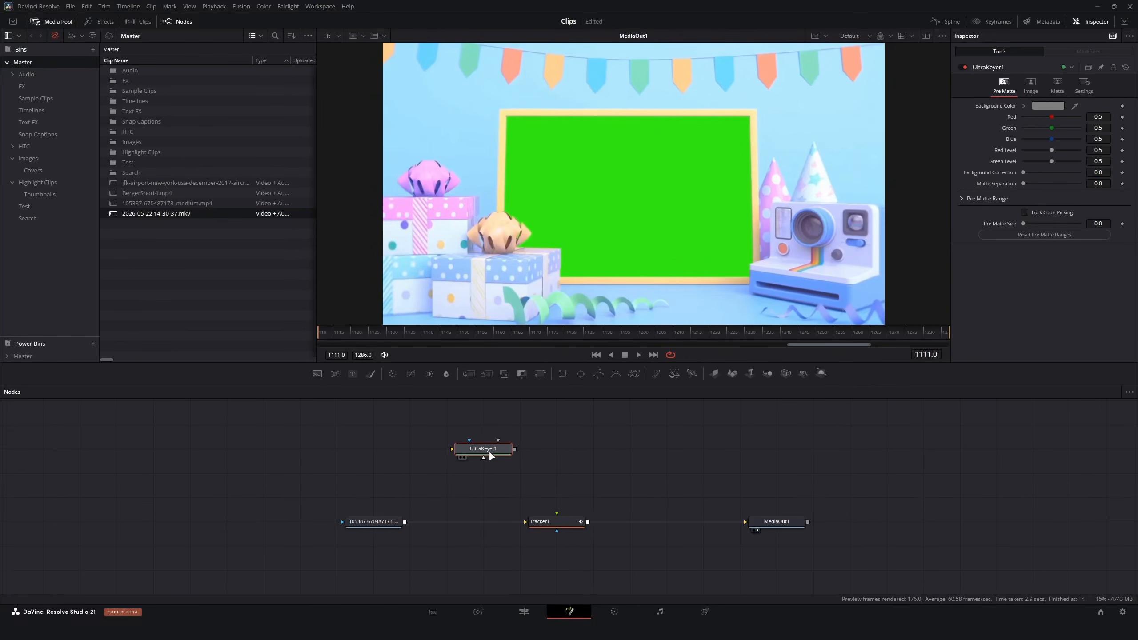
pyautogui.moveTo(490, 453)
pyautogui.mouseDown()
pyautogui.moveTo(602, 479)
pyautogui.moveTo(490, 547)
pyautogui.moveTo(508, 455)
pyautogui.mouseUp()
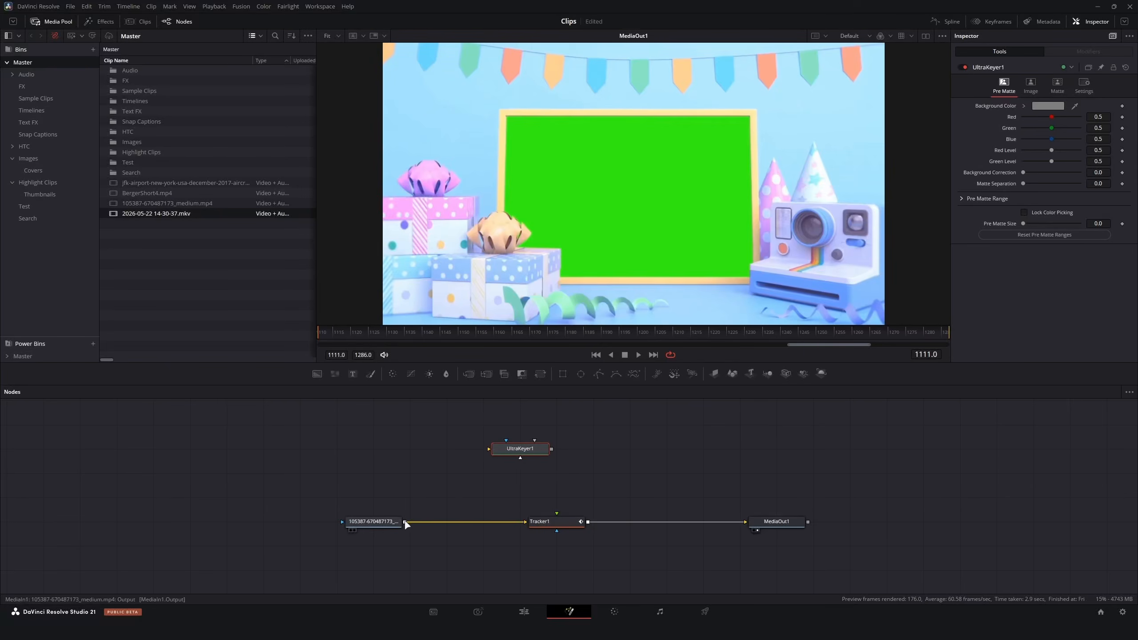
pyautogui.moveTo(405, 523); pyautogui.dragTo(516, 451)
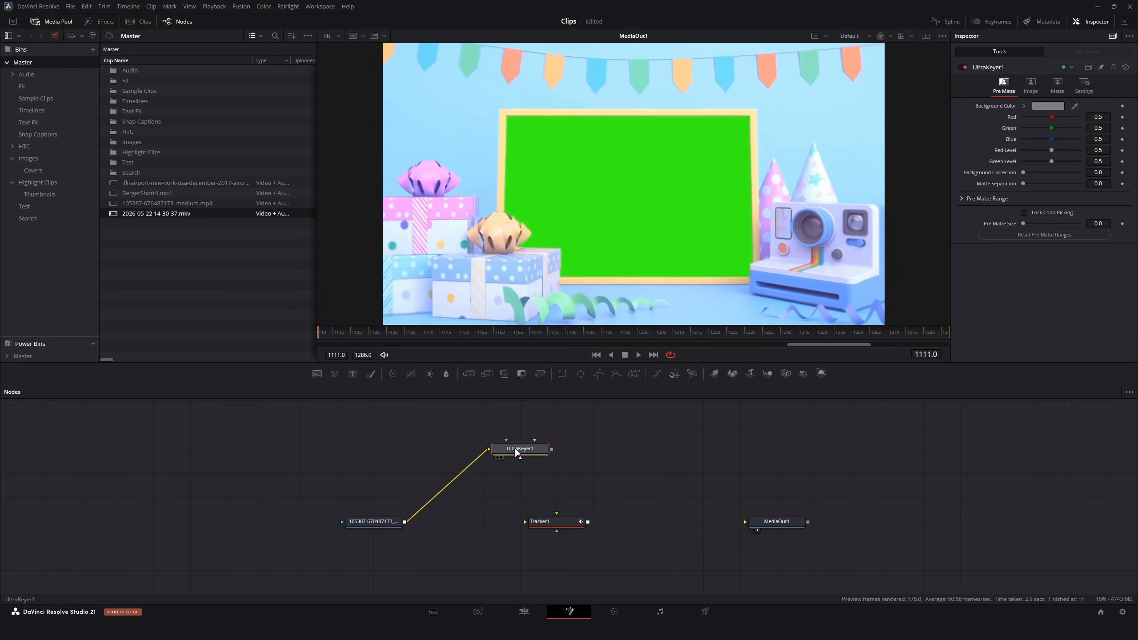
pyautogui.press('1')
pyautogui.click(1048, 106)
pyautogui.click(525, 318)
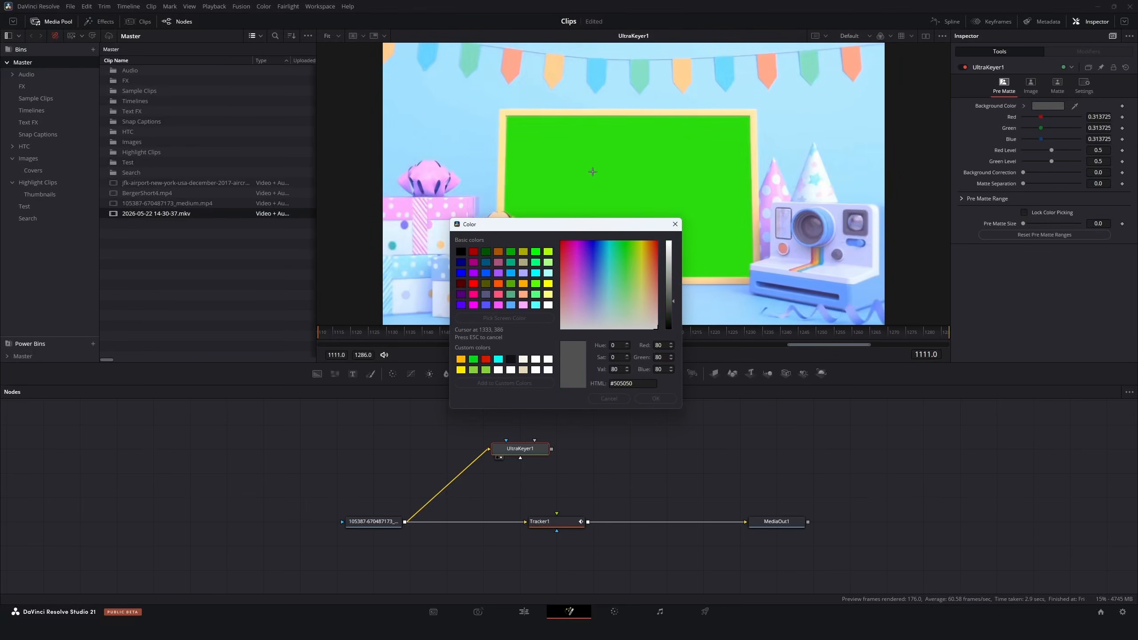
pyautogui.press('Escape')
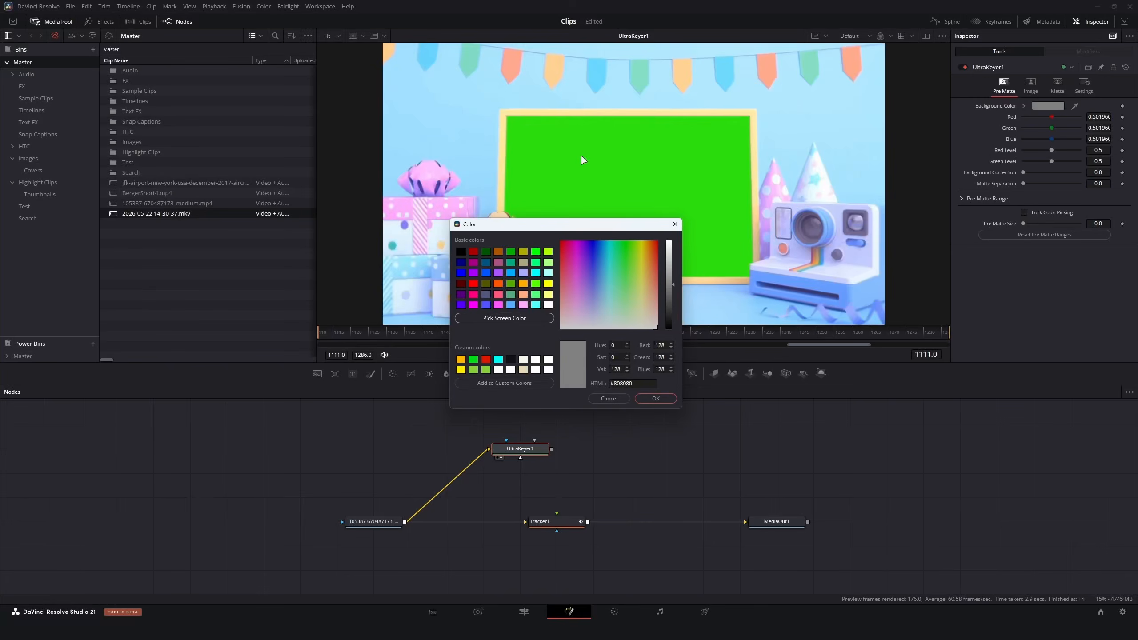
pyautogui.click(606, 399)
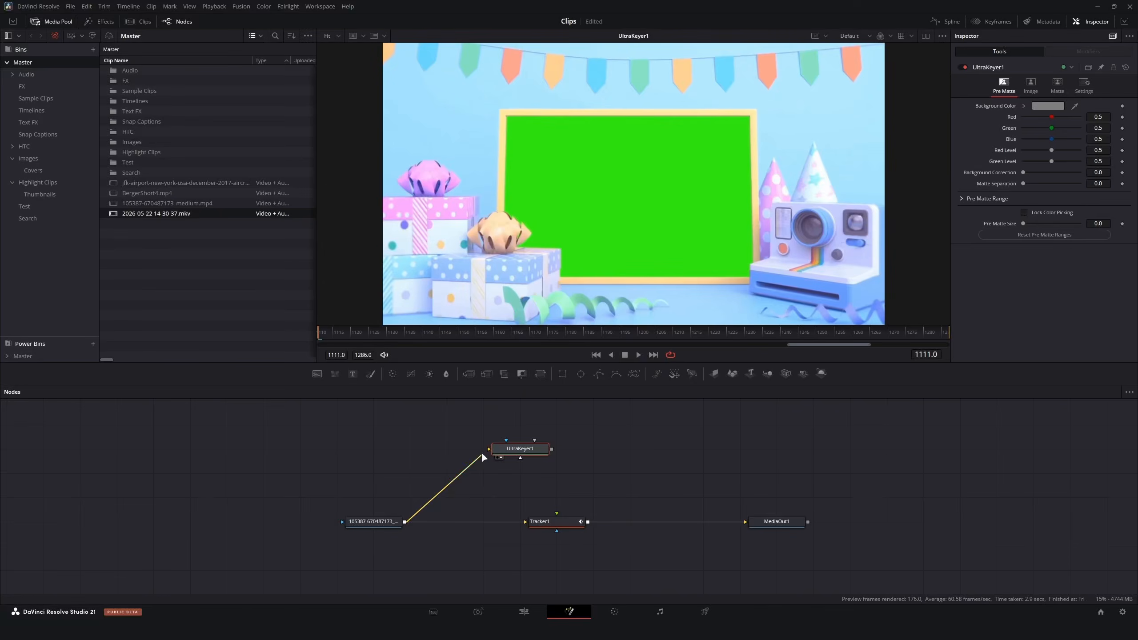
pyautogui.hotkey('ctrl', 'z')
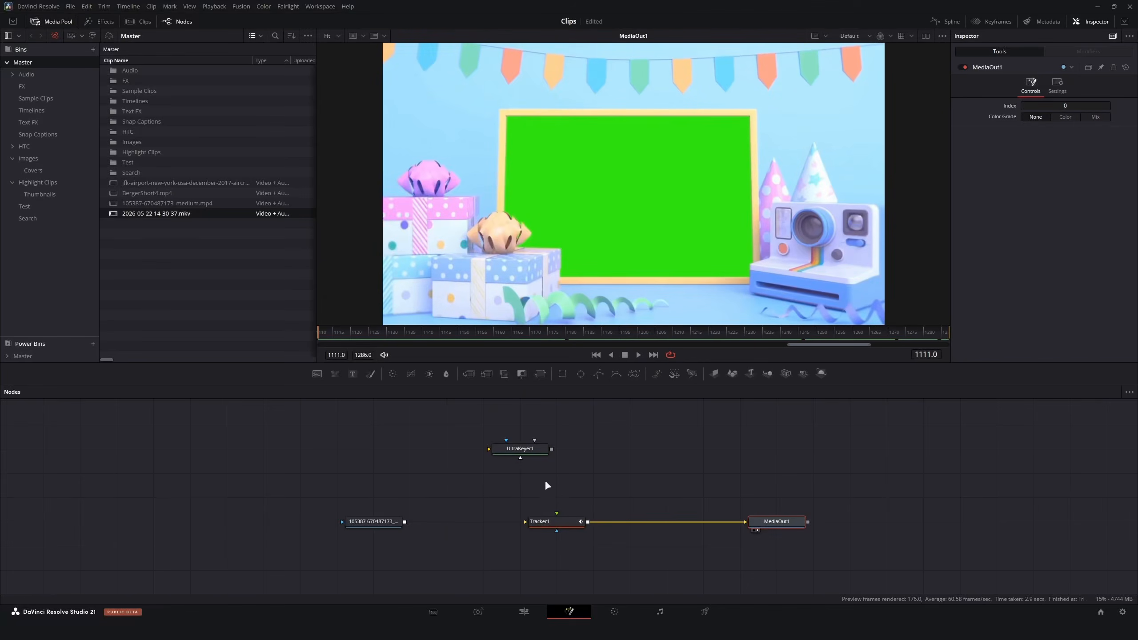
# - Sample the board's green from the viewer as the Ultra Keyer's background color
pyautogui.click(506, 450)
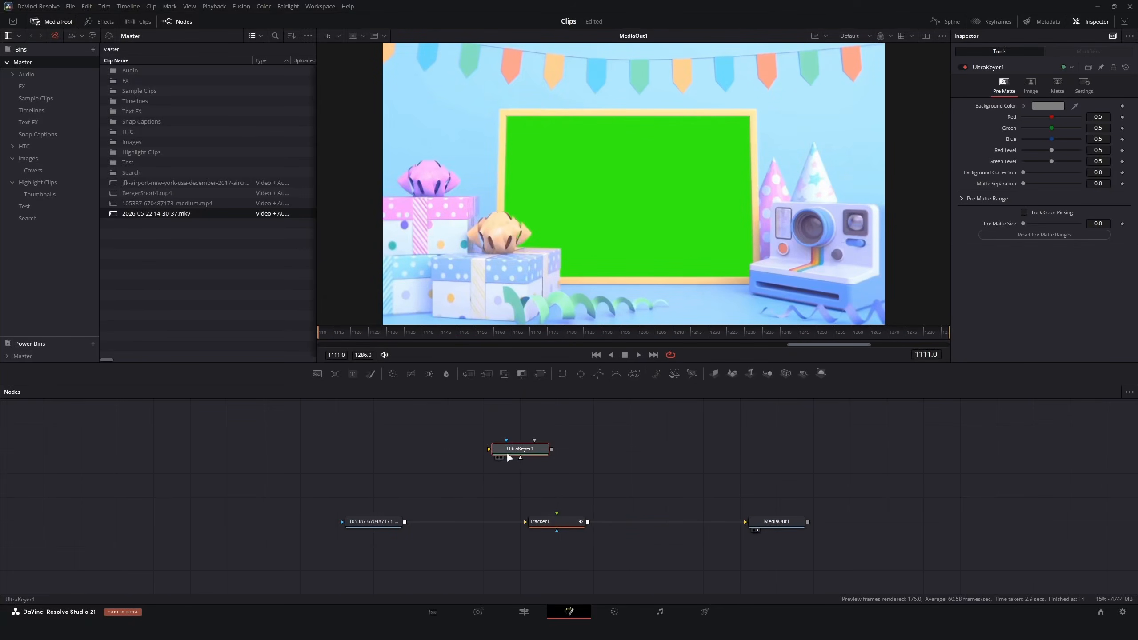
pyautogui.click(1042, 107)
pyautogui.click(519, 313)
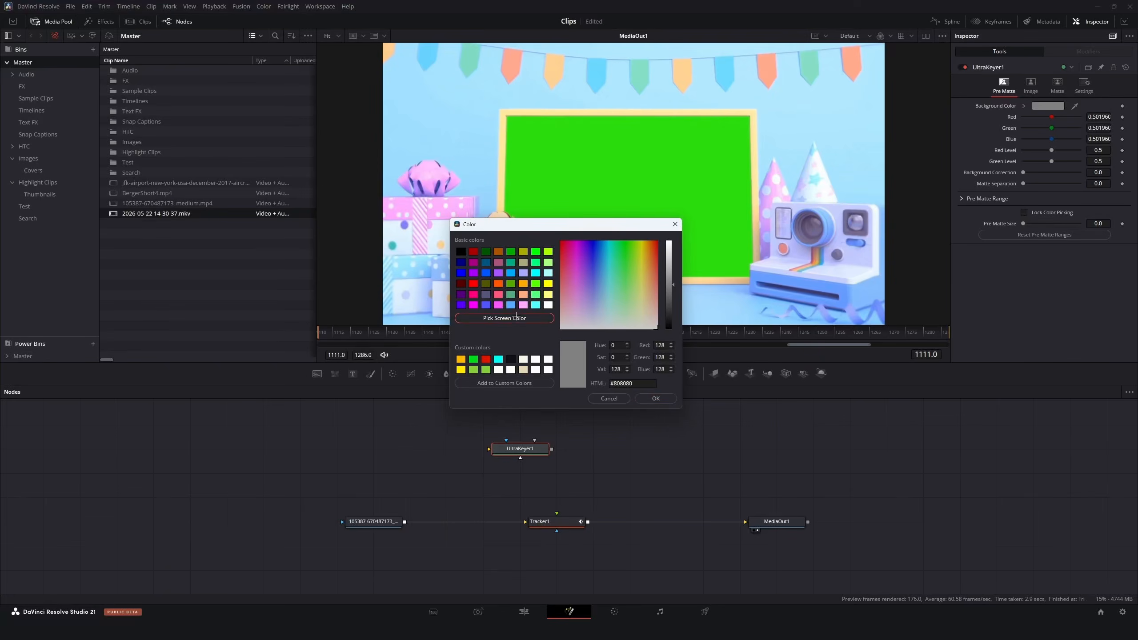
pyautogui.click(623, 150)
pyautogui.click(660, 398)
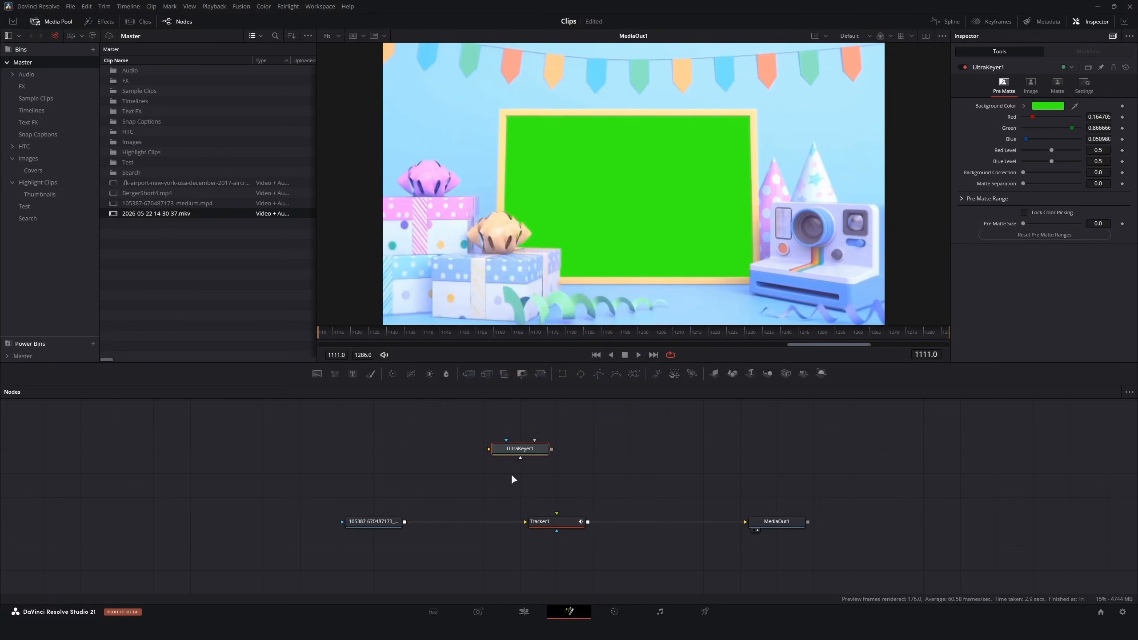
# - Insert the Ultra Keyer between the clip and Tracker1, space out the clip node and scrub to check the key
pyautogui.moveTo(501, 452); pyautogui.dragTo(459, 522)
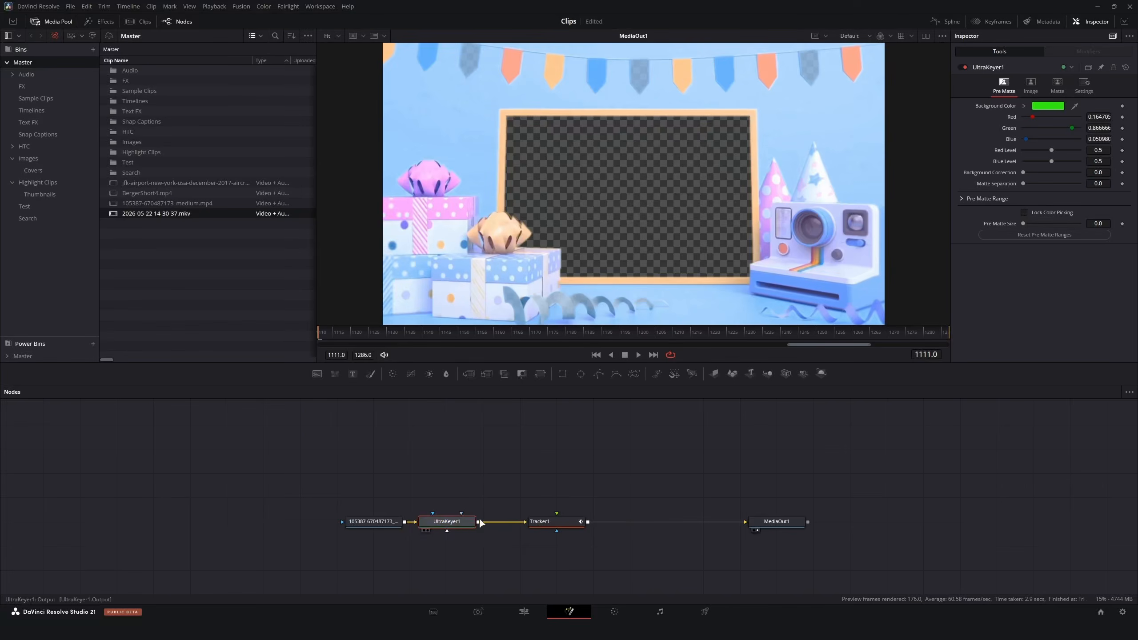
pyautogui.moveTo(379, 522); pyautogui.dragTo(305, 522)
pyautogui.click(329, 332)
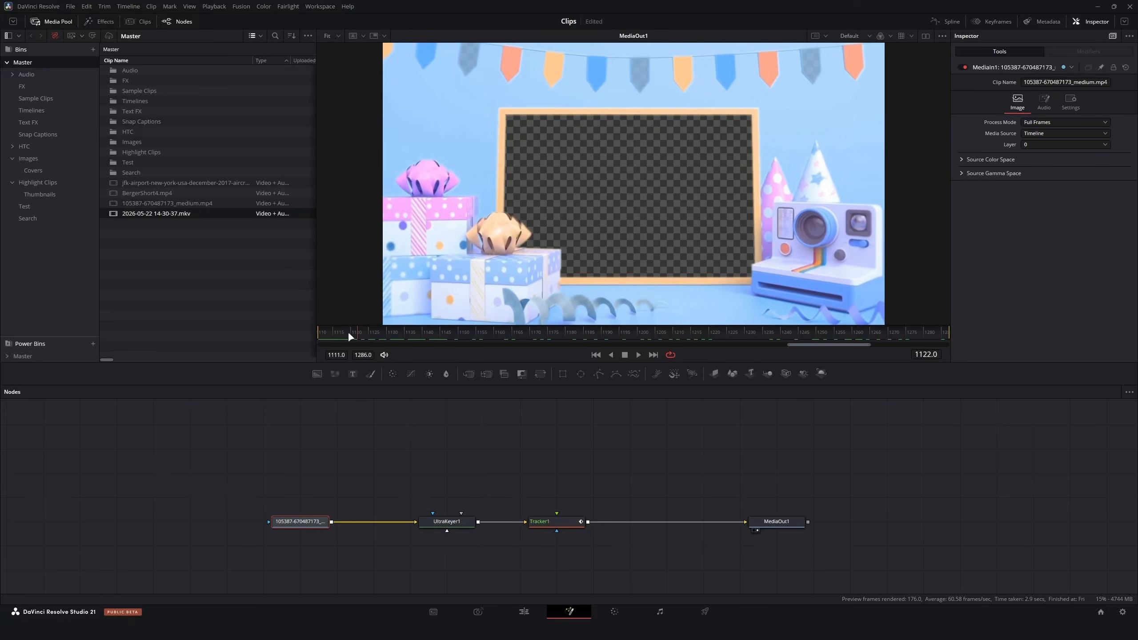
# - Try raising the low threshold in the Ultra Keyer's matte settings
pyautogui.click(470, 523)
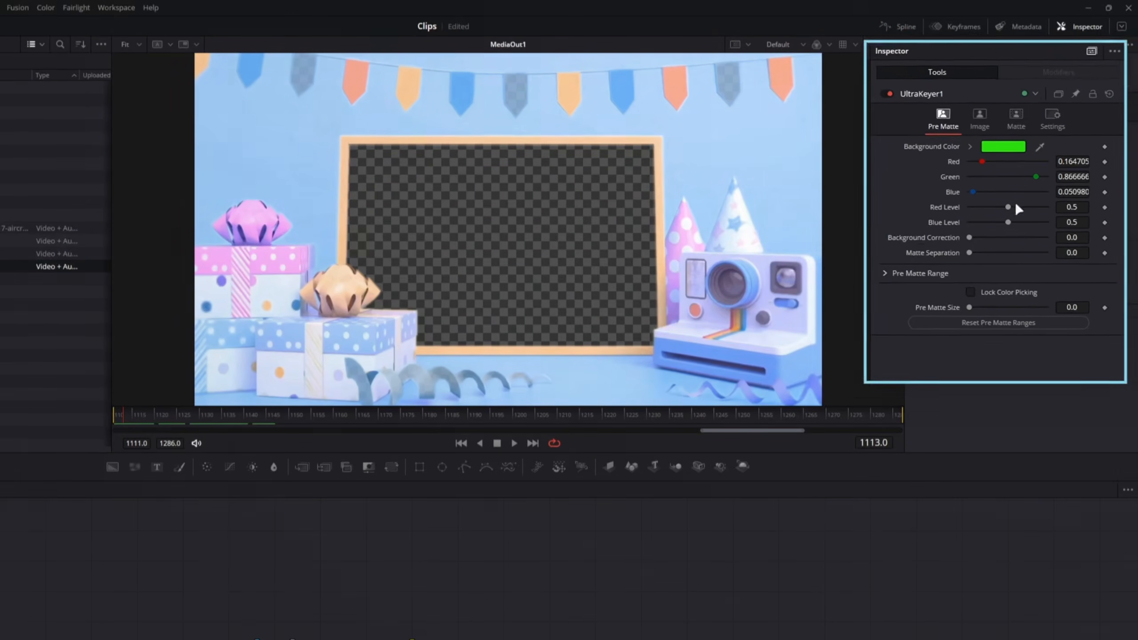
pyautogui.click(1038, 107)
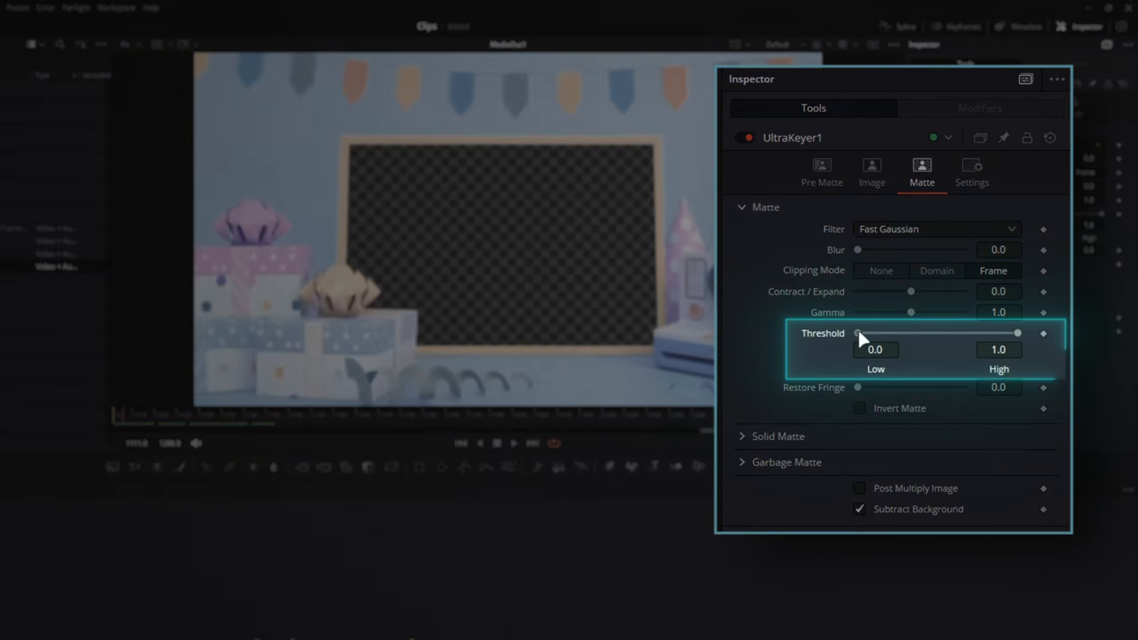
pyautogui.moveTo(858, 334); pyautogui.dragTo(894, 332)
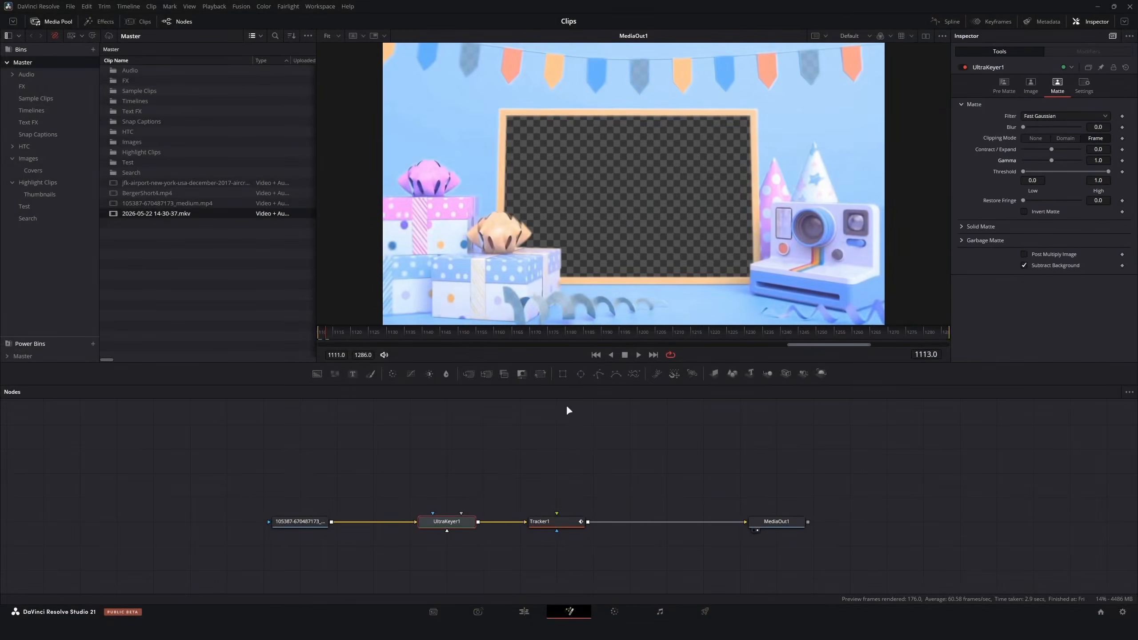
# - Try an inverted rectangle mask about 1.08 wide on the Ultra Keyer to protect the bunting, and scrub to check it
pyautogui.click(563, 374)
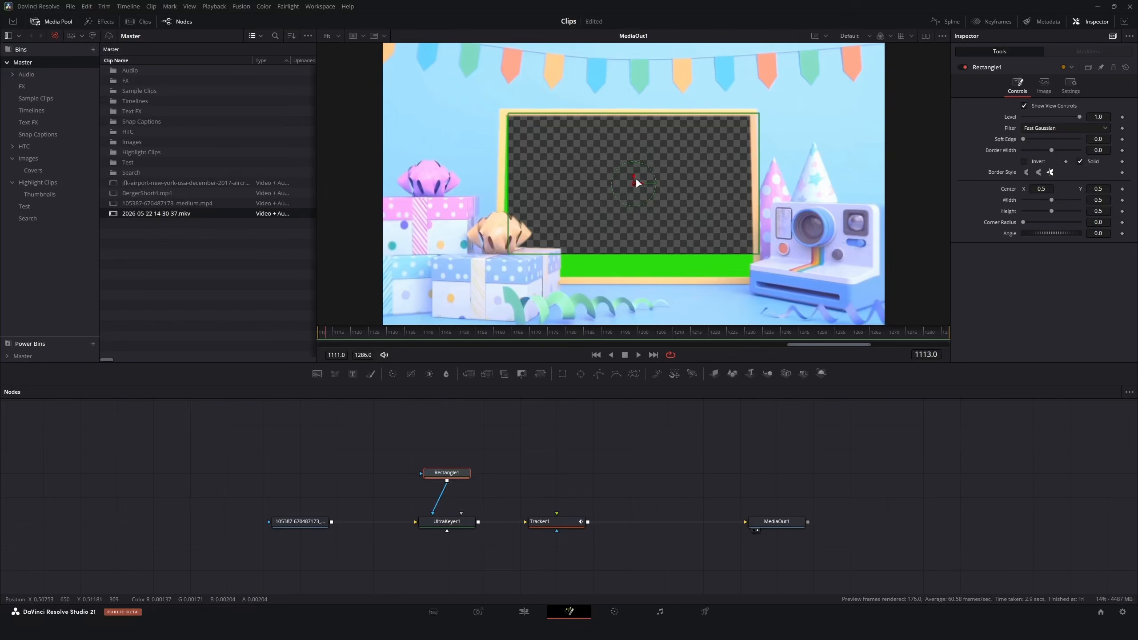
pyautogui.moveTo(634, 177); pyautogui.dragTo(639, 32)
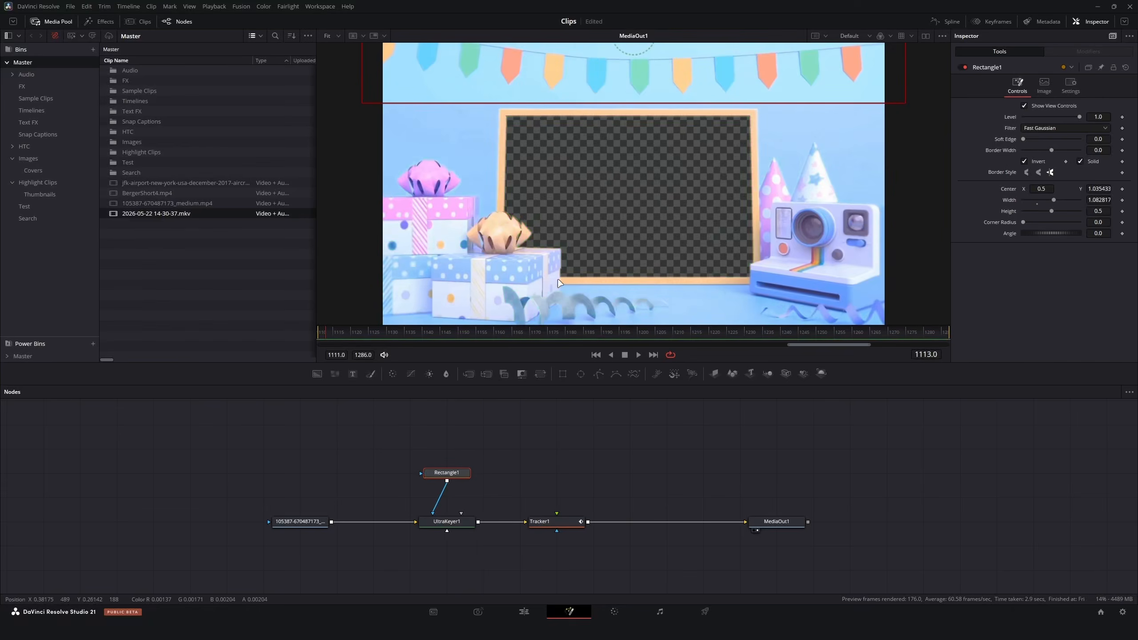
pyautogui.moveTo(472, 334); pyautogui.dragTo(902, 310)
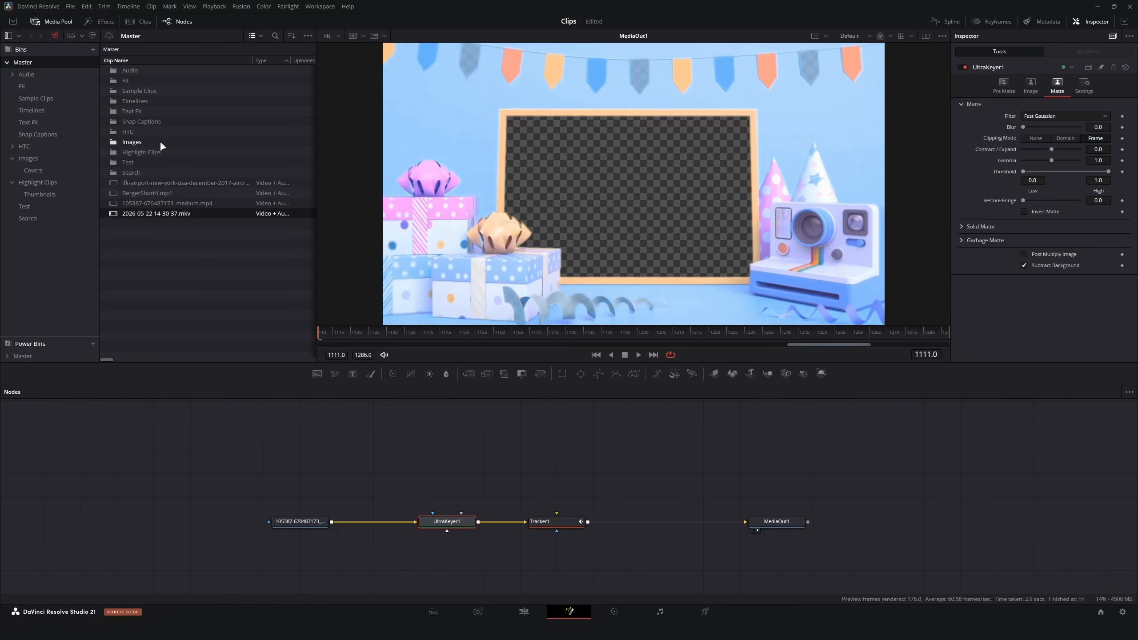
# - Bring Logo_Full.png from the Images bin into the node graph and add a Background node near it
pyautogui.doubleClick(134, 142)
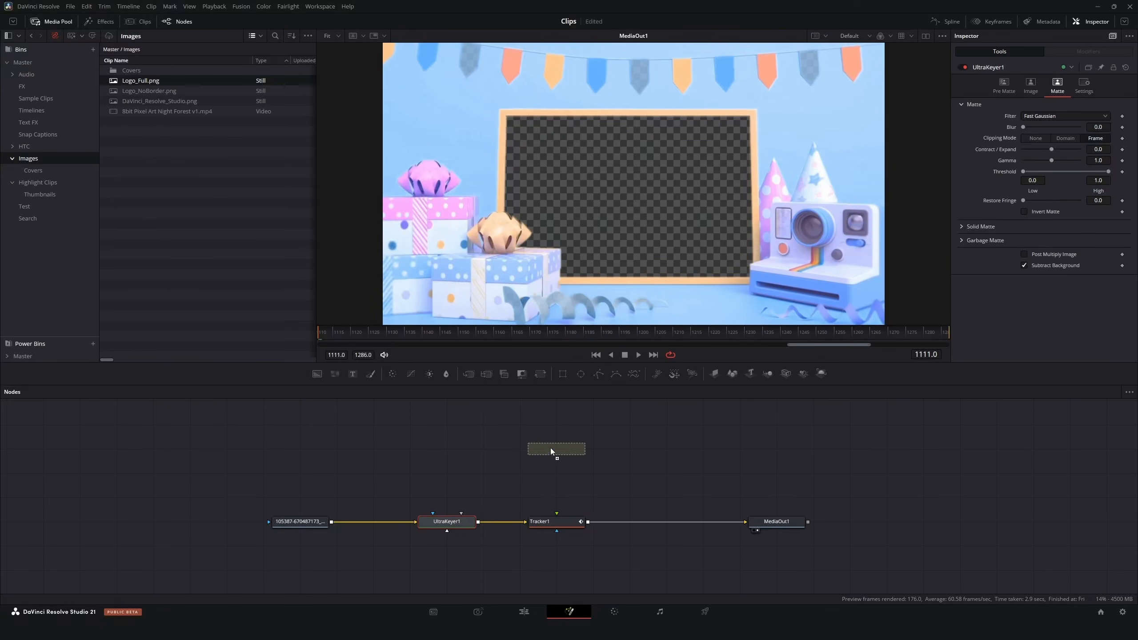
pyautogui.moveTo(550, 448); pyautogui.dragTo(564, 427)
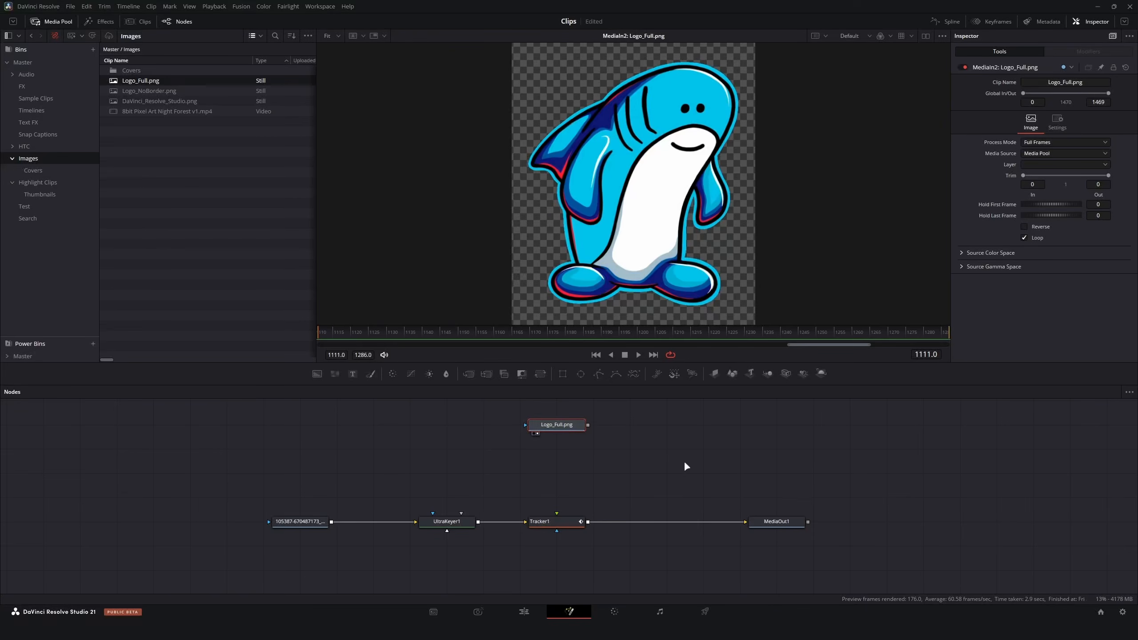
pyautogui.click(385, 436)
pyautogui.hotkey('shift', 'space')
pyautogui.write('back')
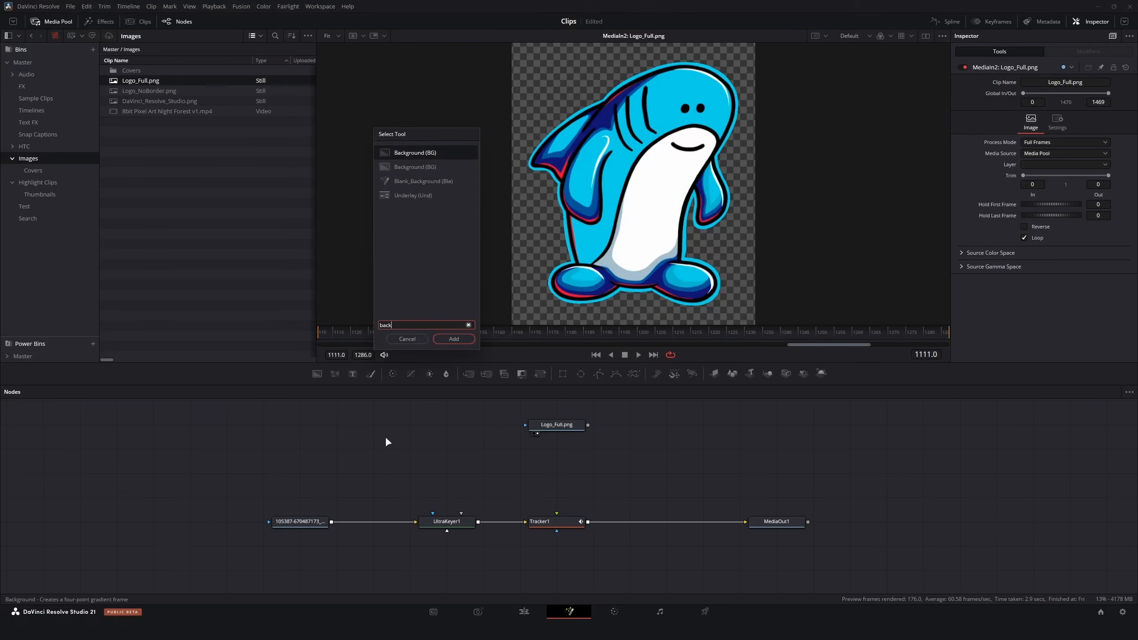
pyautogui.press('Return')
pyautogui.moveTo(384, 445); pyautogui.dragTo(419, 457)
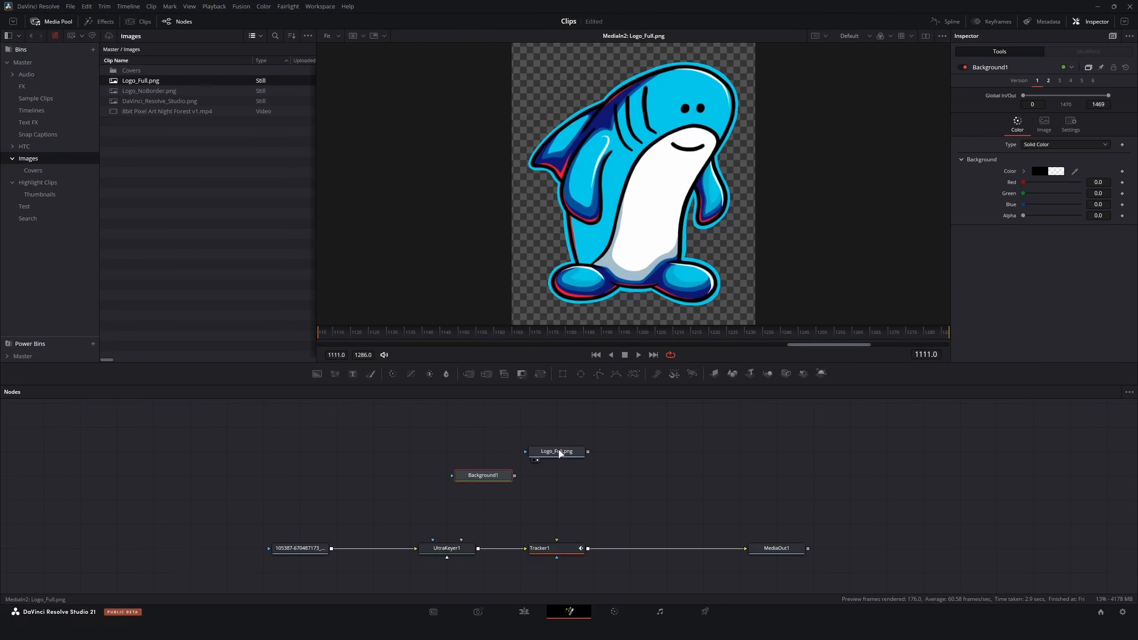
# - Merge the logo over the Background node and view the merge result
pyautogui.click(558, 422)
pyautogui.moveTo(588, 427); pyautogui.dragTo(516, 472)
pyautogui.press('1')
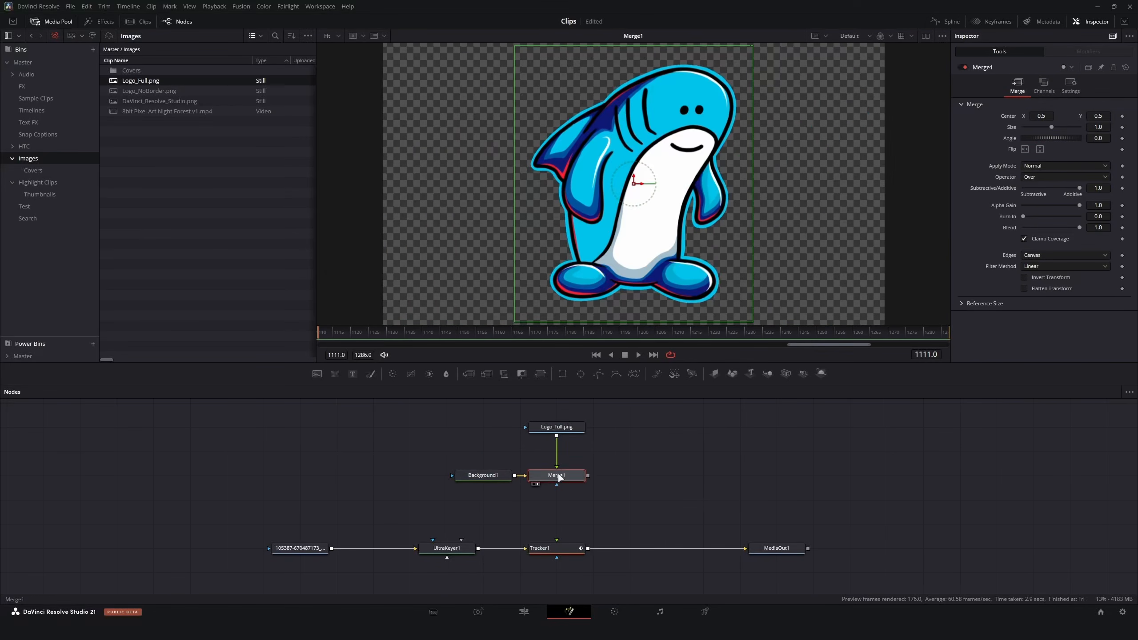
# - Set the background's alpha to 1.0 and scale down the logo in Merge1
pyautogui.click(488, 476)
pyautogui.moveTo(1023, 215); pyautogui.dragTo(1080, 215)
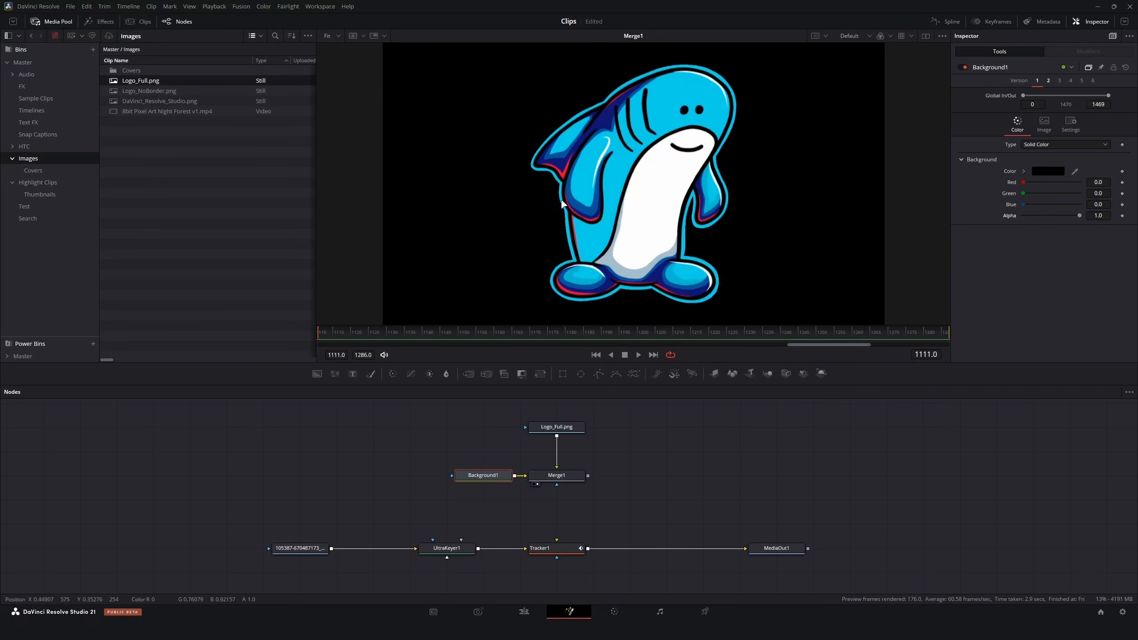
pyautogui.click(557, 476)
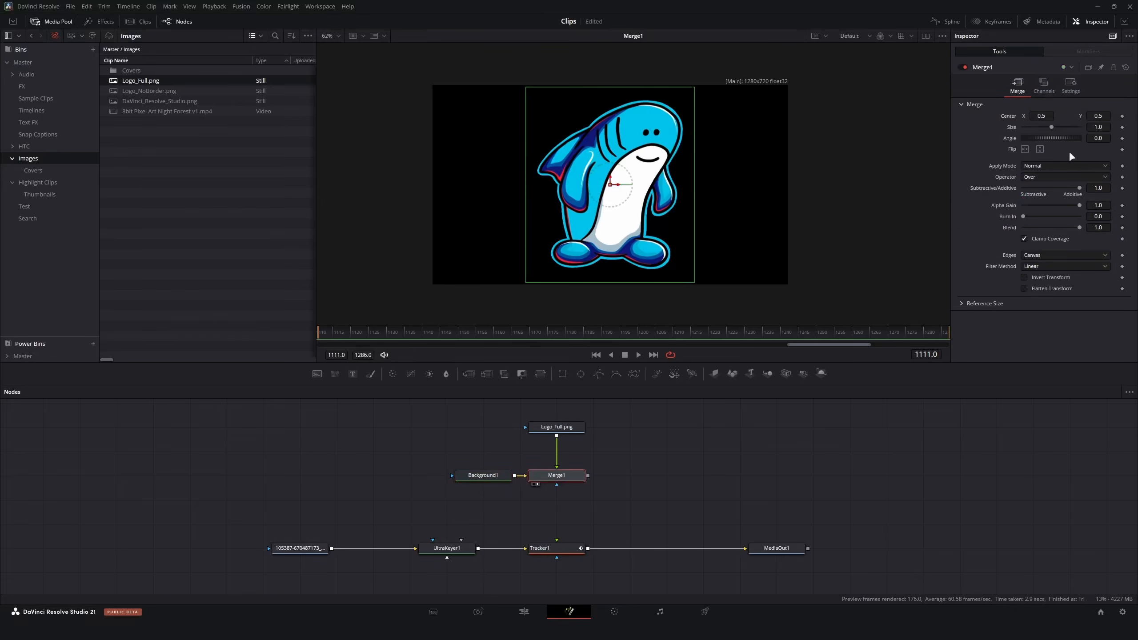
pyautogui.moveTo(1104, 129); pyautogui.dragTo(1020, 117)
# - View the MediaOut1 output and connect Merge1 to Tracker1 as its foreground
pyautogui.click(785, 555)
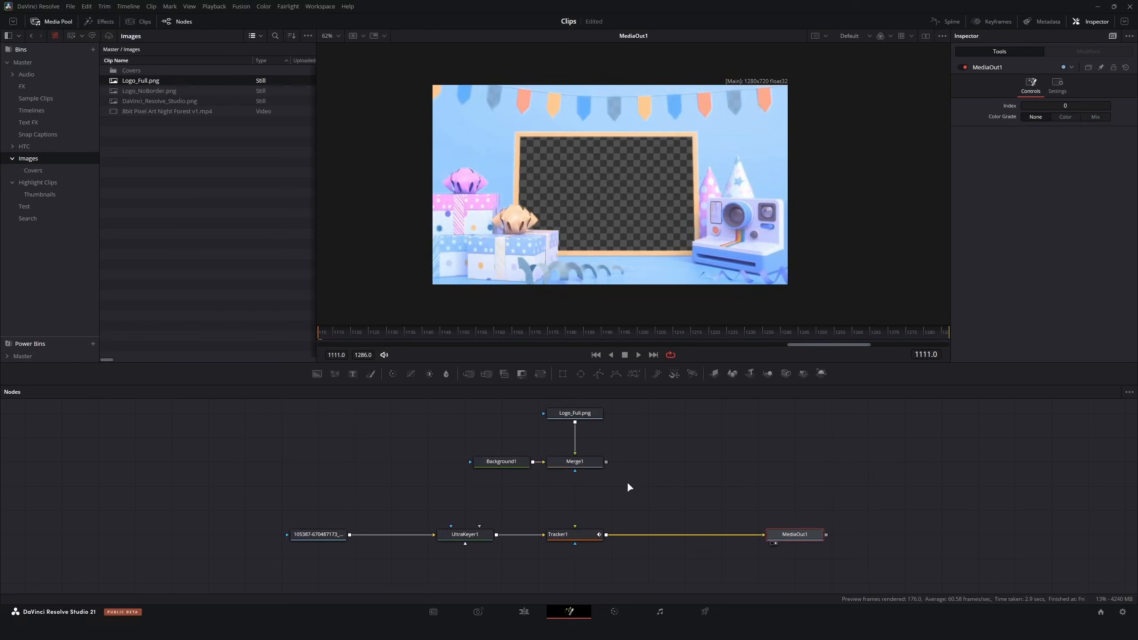
pyautogui.moveTo(605, 463); pyautogui.dragTo(560, 467)
pyautogui.moveTo(607, 540); pyautogui.dragTo(577, 531)
# - Set Tracker1's operation to Match Move with the Under operator, and fit the output image in the viewer
pyautogui.click(577, 533)
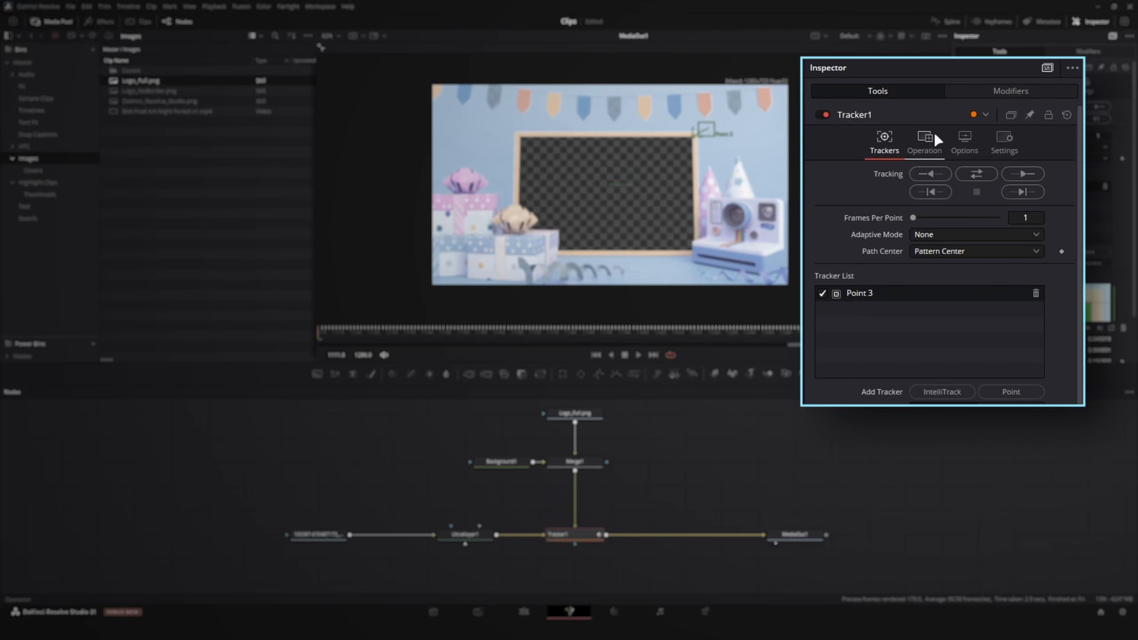
pyautogui.click(934, 135)
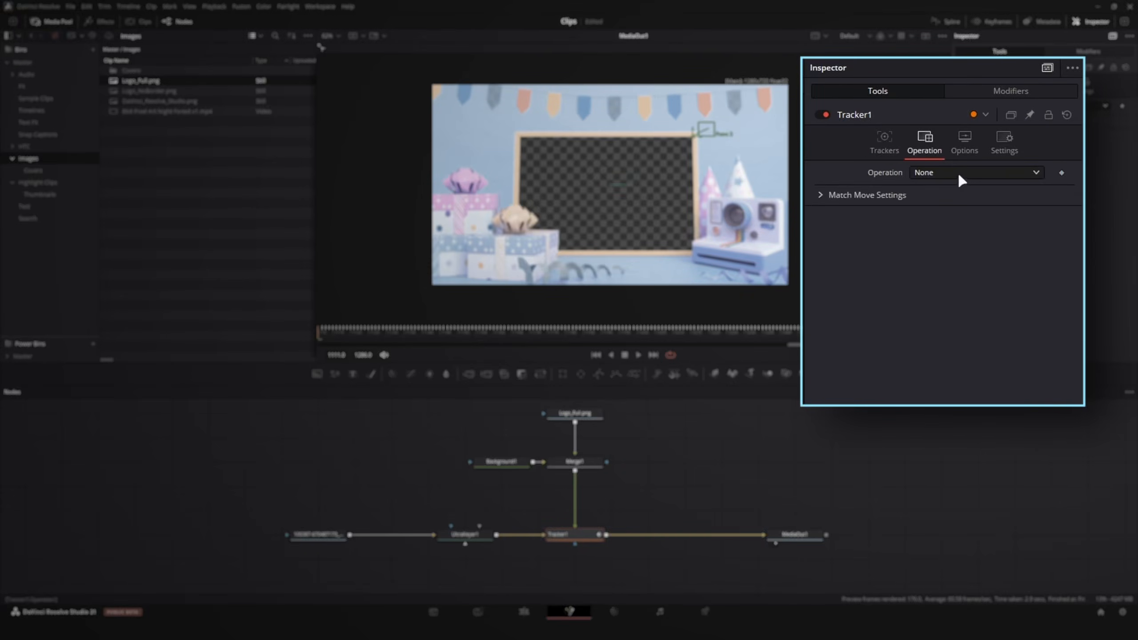
pyautogui.click(958, 171)
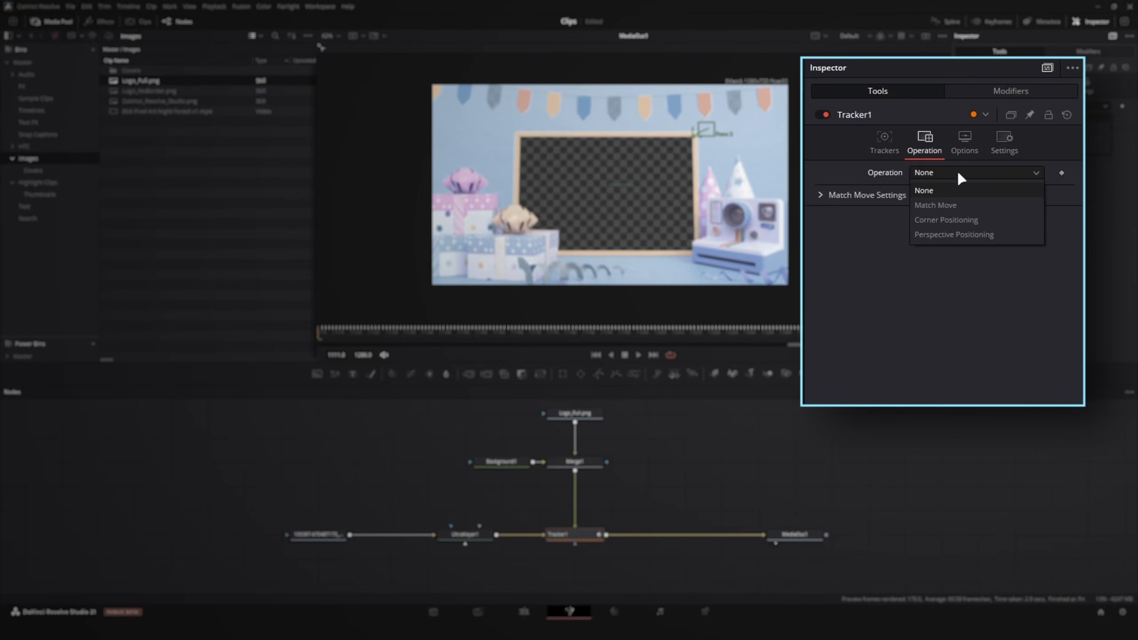
pyautogui.click(926, 207)
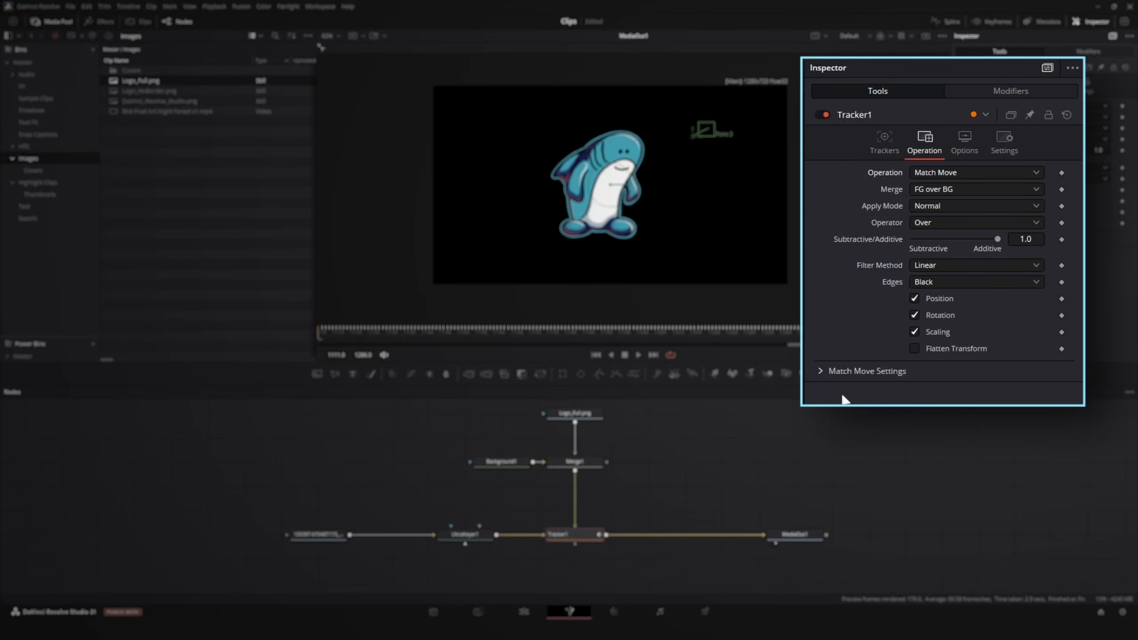
pyautogui.click(923, 224)
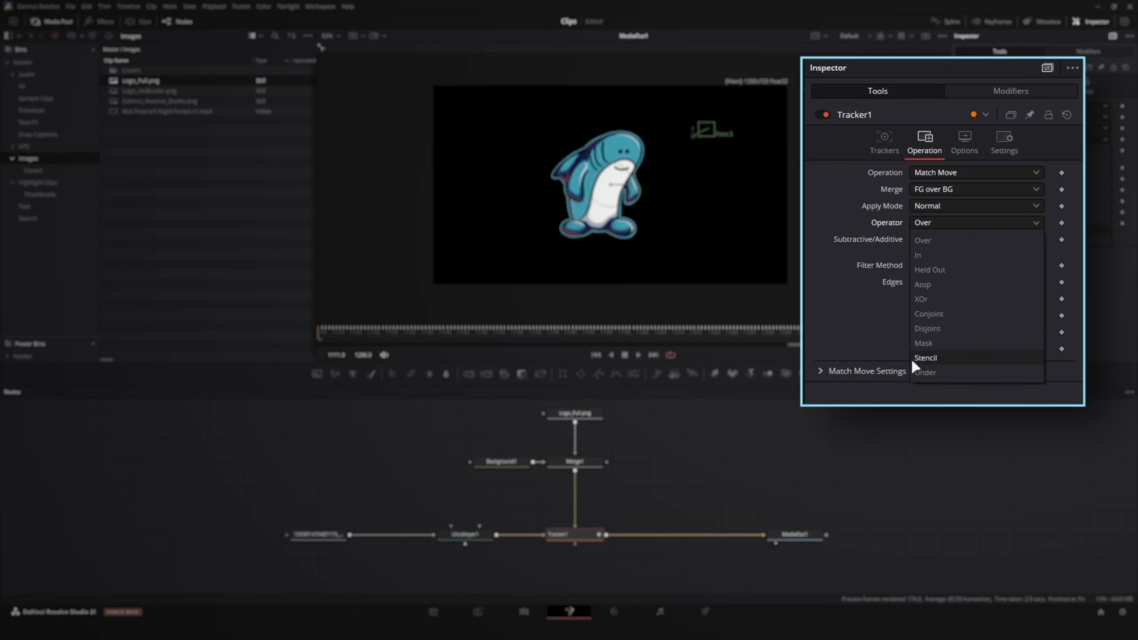
pyautogui.click(926, 372)
pyautogui.hotkey('ctrl', 'f')
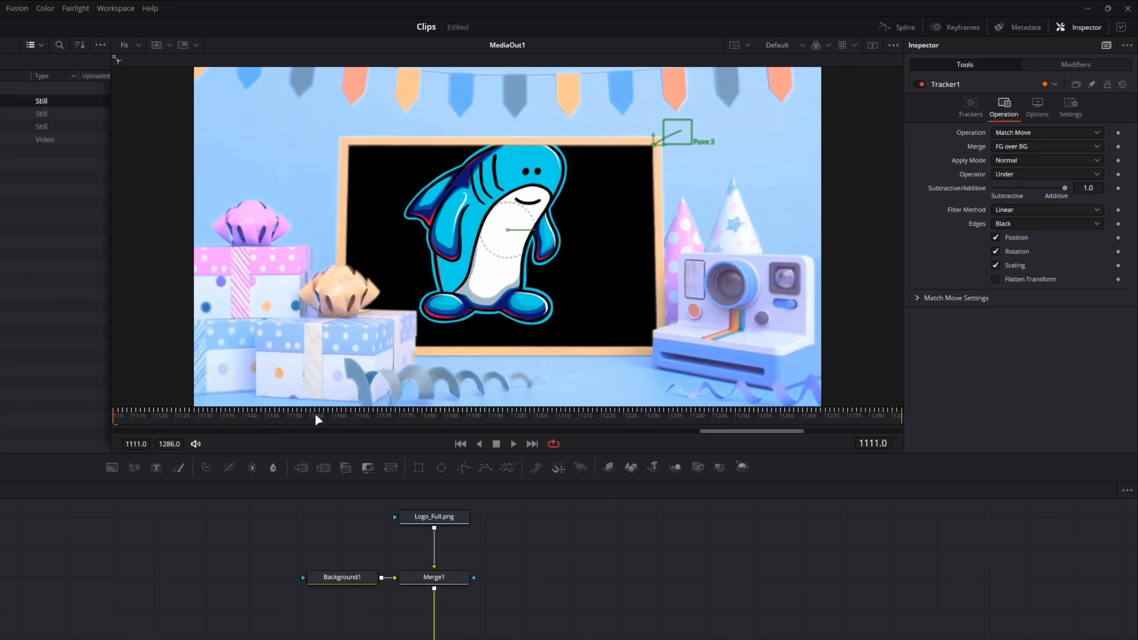
# - Scrub through the clip to review how the match-moved logo follows the board
pyautogui.moveTo(316, 416); pyautogui.dragTo(125, 435)
pyautogui.click(390, 421)
pyautogui.moveTo(391, 420); pyautogui.dragTo(114, 417)
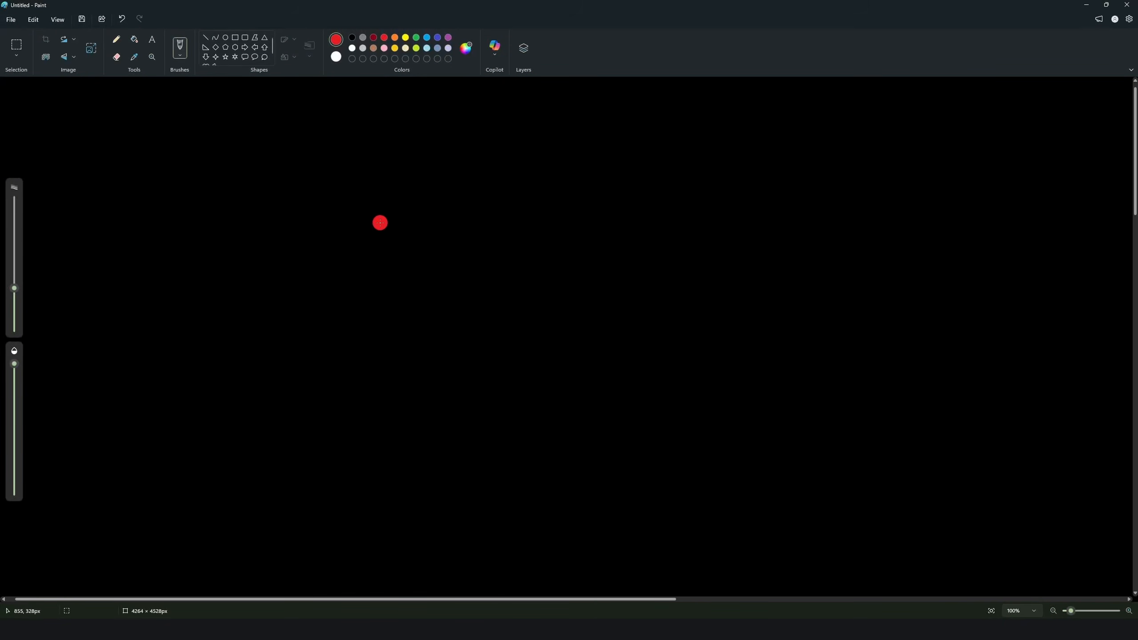
# - In Paint, place two red dots on the black canvas and join them with a freehand line
pyautogui.click(395, 226)
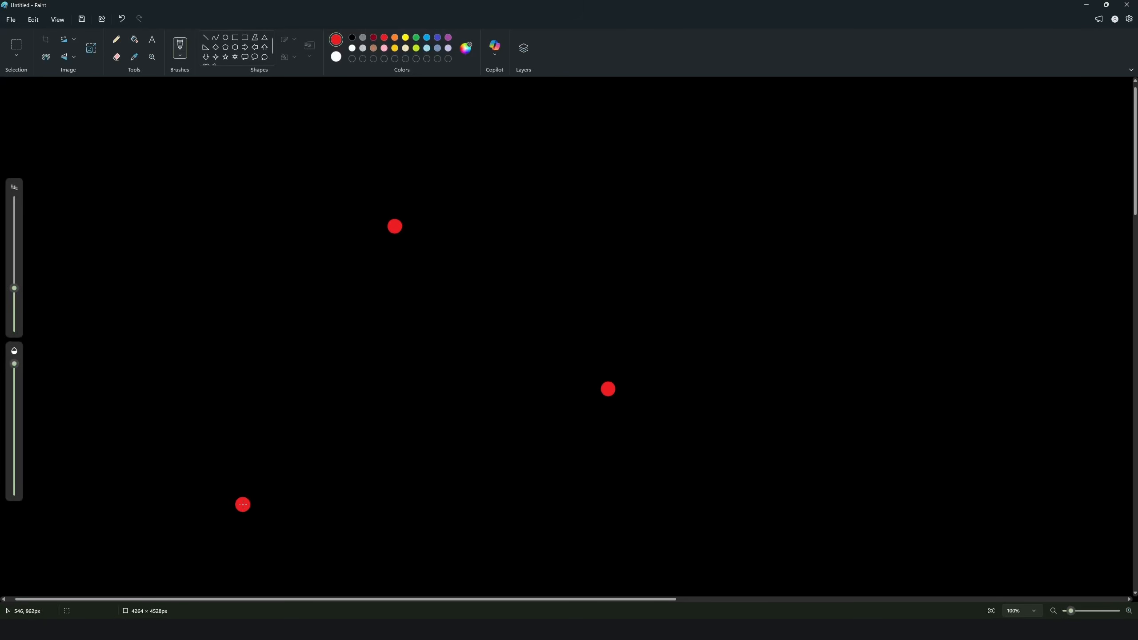
pyautogui.moveTo(395, 226); pyautogui.dragTo(608, 389)
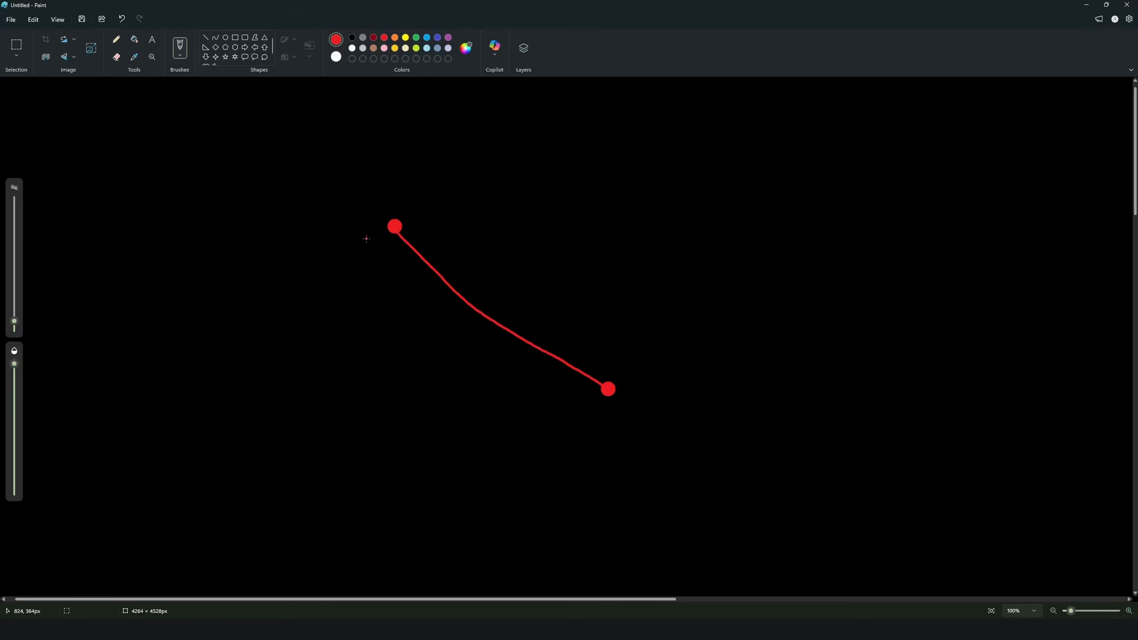
# - Draw curved rotation arrows around both dots, opposing scale arrows along the line, and an arrow pointing at the lower dot
pyautogui.moveTo(372, 268)
pyautogui.mouseDown()
pyautogui.moveTo(351, 226)
pyautogui.moveTo(376, 178)
pyautogui.moveTo(366, 178)
pyautogui.moveTo(379, 177)
pyautogui.moveTo(380, 205)
pyautogui.mouseUp()
pyautogui.moveTo(649, 376)
pyautogui.mouseDown()
pyautogui.moveTo(619, 435)
pyautogui.moveTo(601, 439)
pyautogui.moveTo(608, 423)
pyautogui.moveTo(621, 467)
pyautogui.mouseUp()
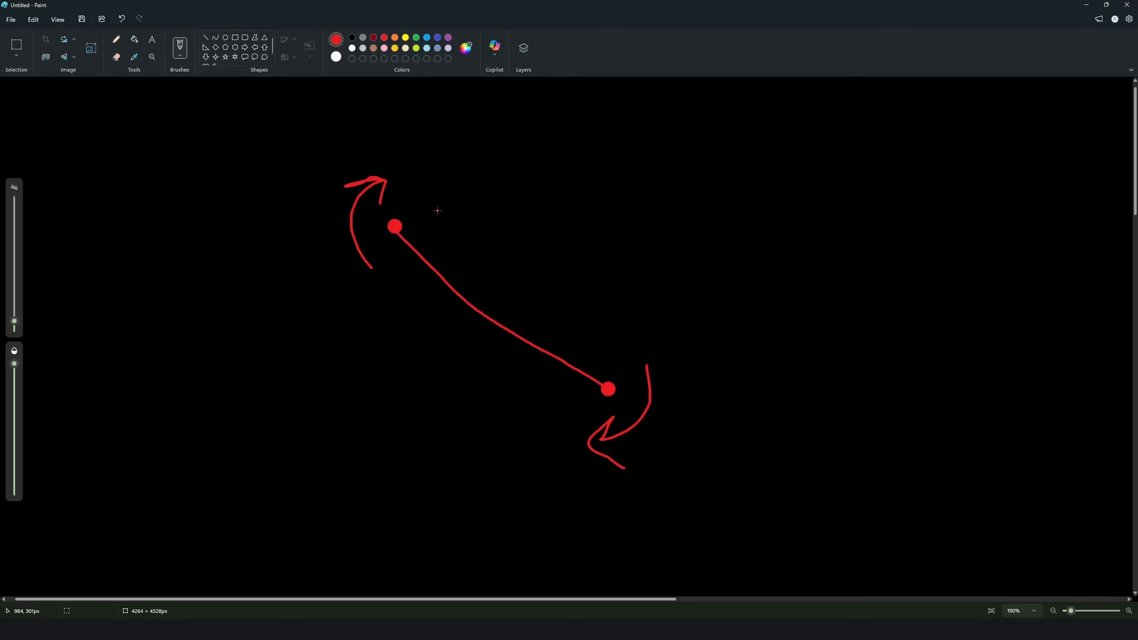
pyautogui.moveTo(438, 211)
pyautogui.mouseDown()
pyautogui.moveTo(485, 251)
pyautogui.moveTo(466, 208)
pyautogui.mouseUp()
pyautogui.moveTo(463, 354); pyautogui.dragTo(544, 405)
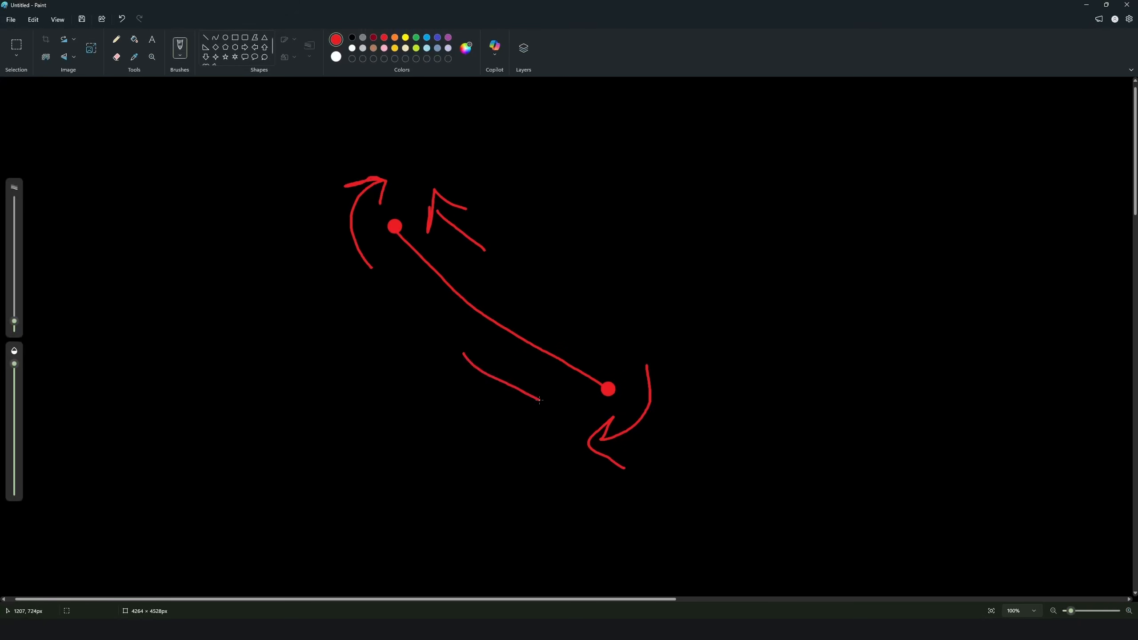
pyautogui.moveTo(515, 370)
pyautogui.mouseDown()
pyautogui.moveTo(559, 409)
pyautogui.moveTo(490, 408)
pyautogui.mouseUp()
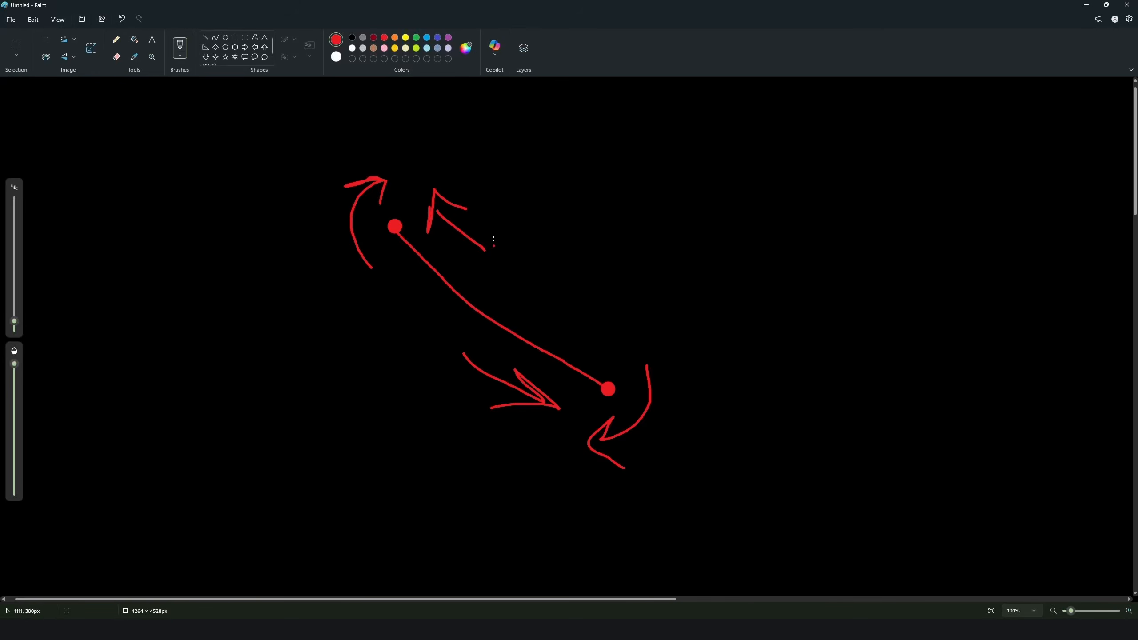
pyautogui.moveTo(616, 219)
pyautogui.mouseDown()
pyautogui.moveTo(620, 284)
pyautogui.moveTo(599, 367)
pyautogui.mouseUp()
pyautogui.moveTo(594, 340)
pyautogui.mouseDown()
pyautogui.moveTo(600, 366)
pyautogui.moveTo(617, 358)
pyautogui.mouseUp()
# - Switch back to DaVinci Resolve and disconnect Merge1 from Tracker1's foreground input
pyautogui.moveTo(329, 630)
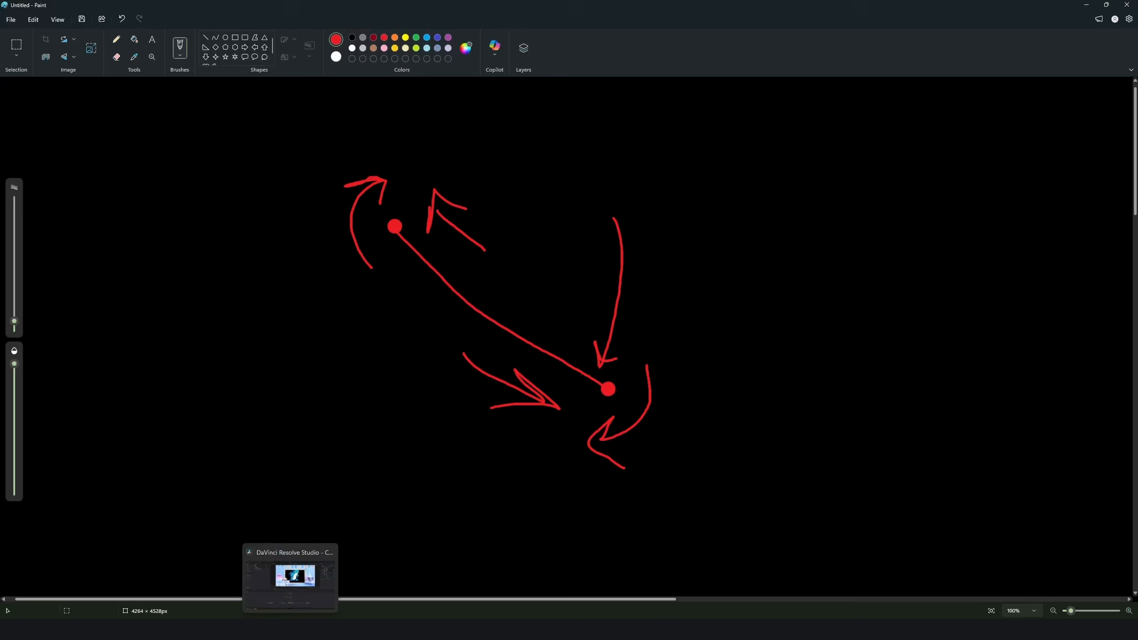
pyautogui.click(290, 630)
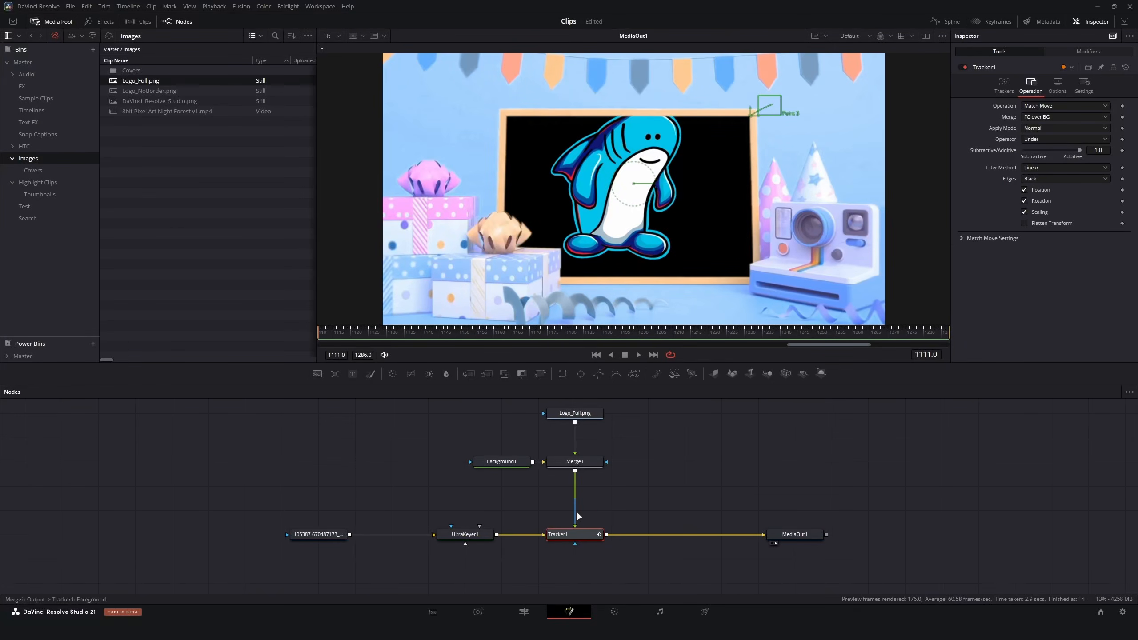
pyautogui.moveTo(576, 514); pyautogui.dragTo(669, 455)
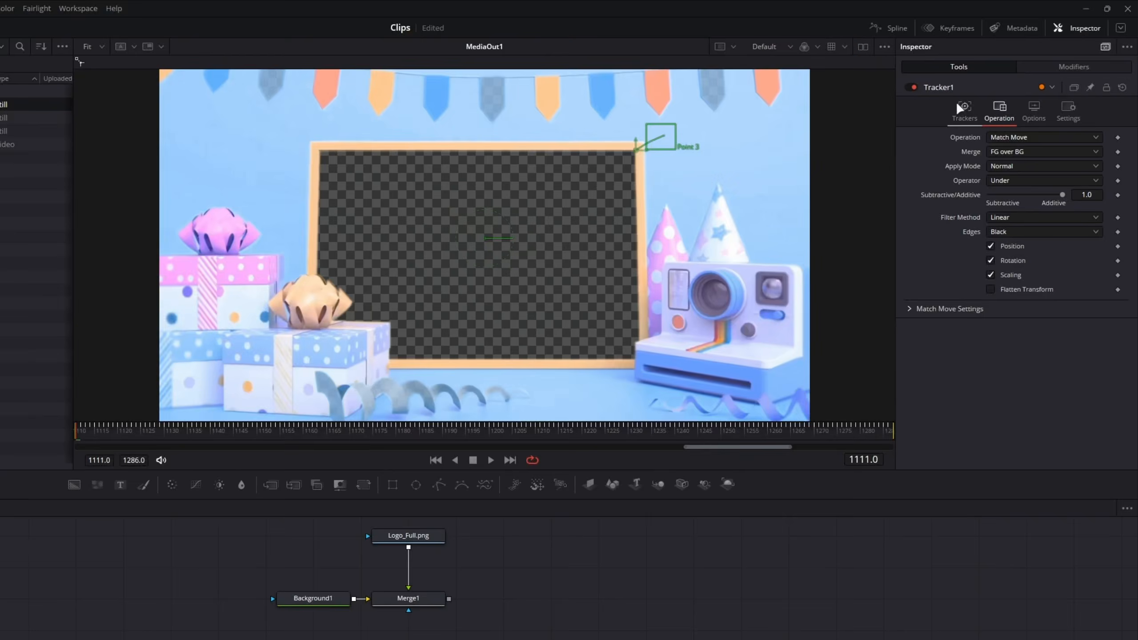
# - Add a second point tracker on the frame's lower edge beside the gift boxes, and track it forward through the clip
pyautogui.click(1003, 83)
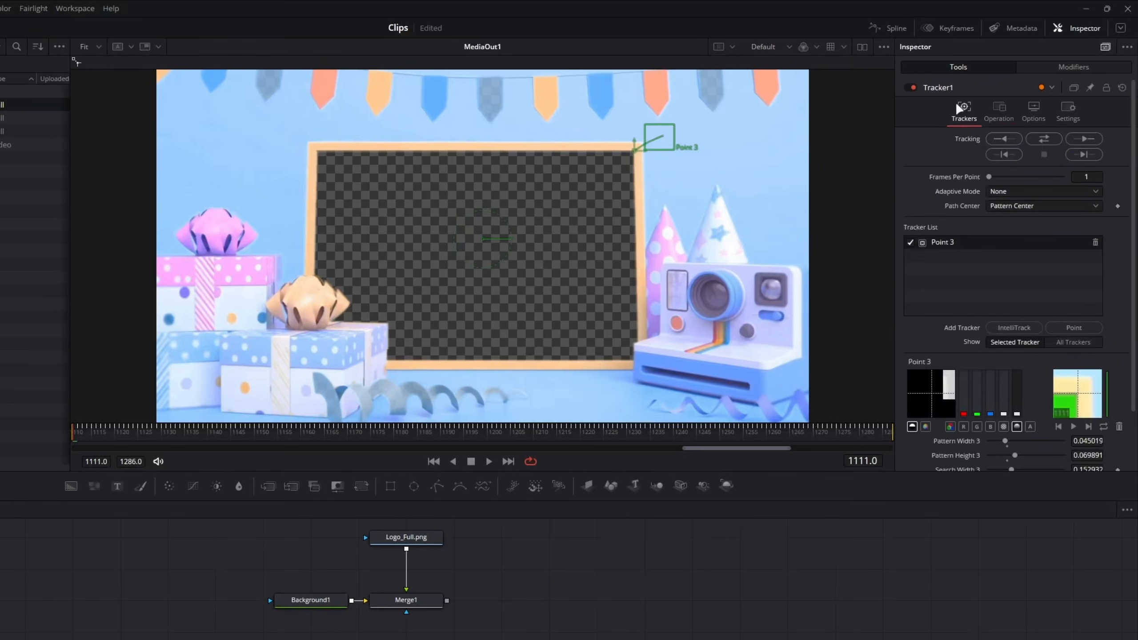
pyautogui.click(1069, 327)
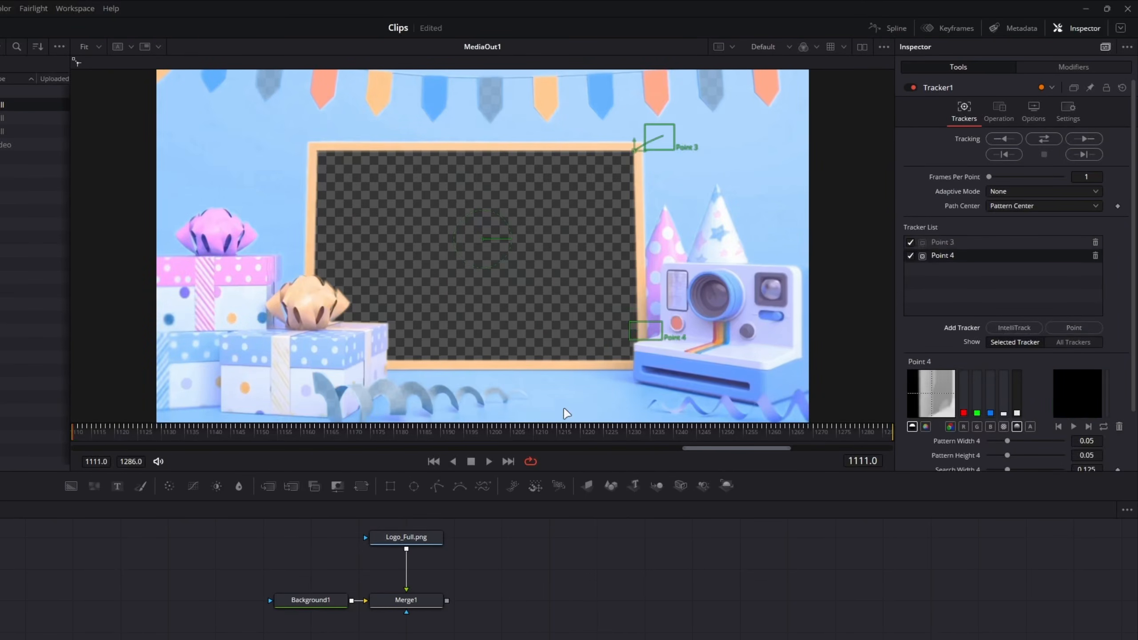
pyautogui.moveTo(606, 307); pyautogui.dragTo(589, 317)
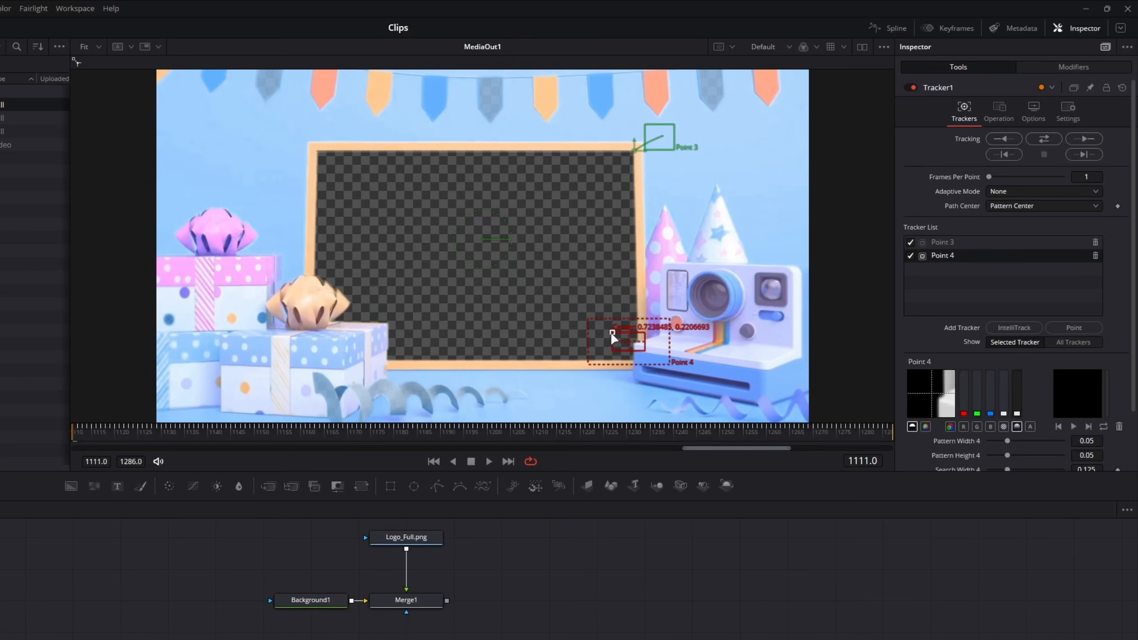
pyautogui.moveTo(613, 333); pyautogui.dragTo(372, 356)
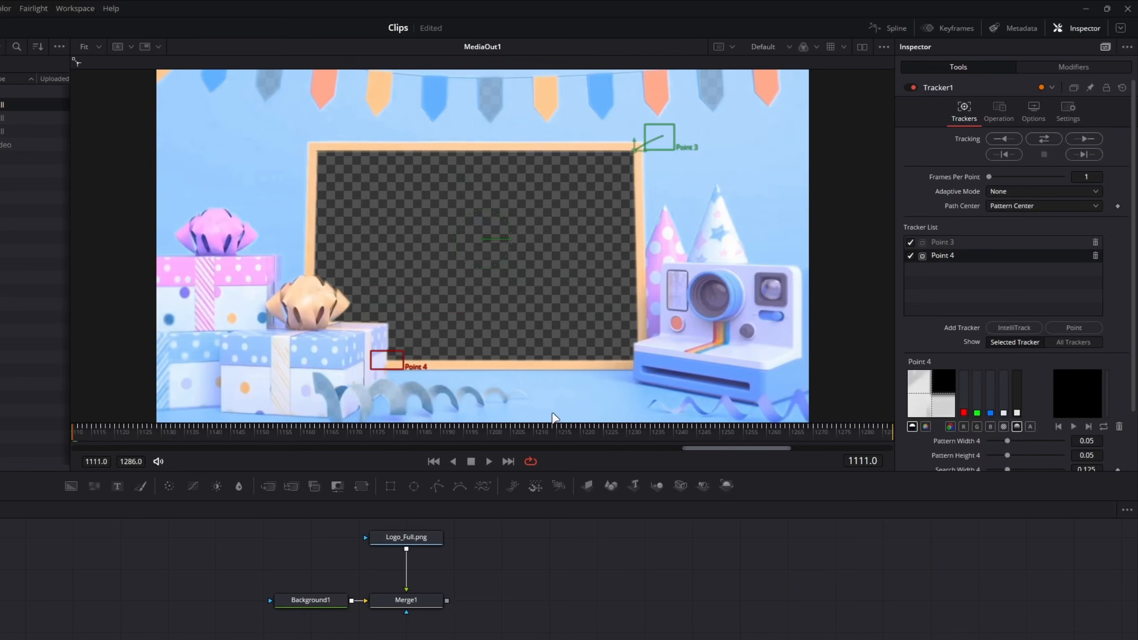
pyautogui.click(1084, 139)
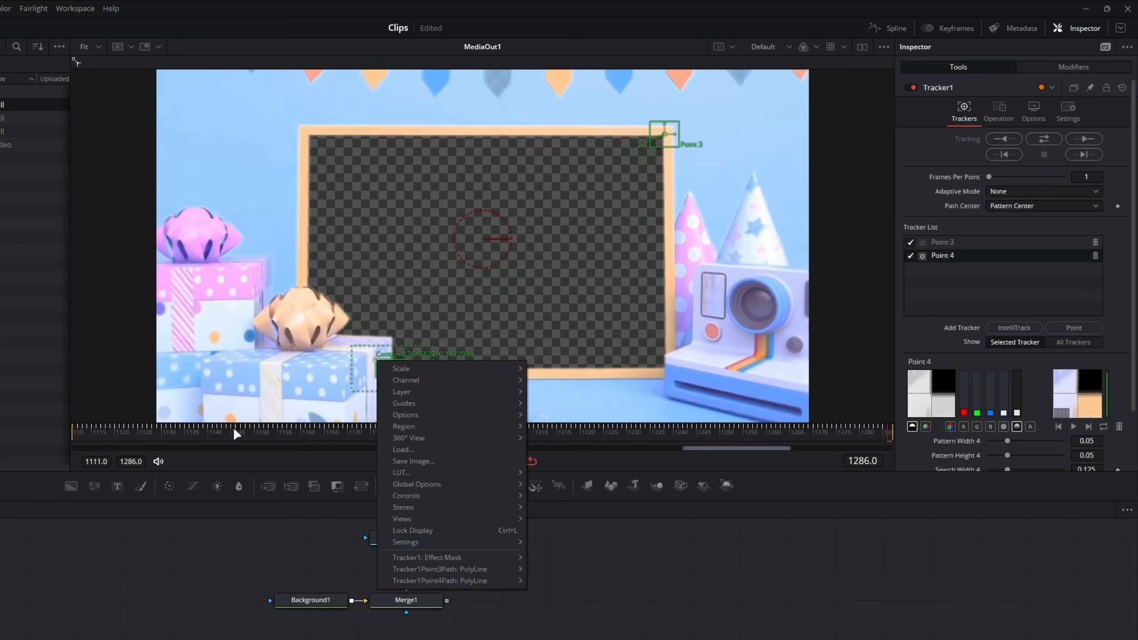
pyautogui.moveTo(232, 428); pyautogui.dragTo(67, 457)
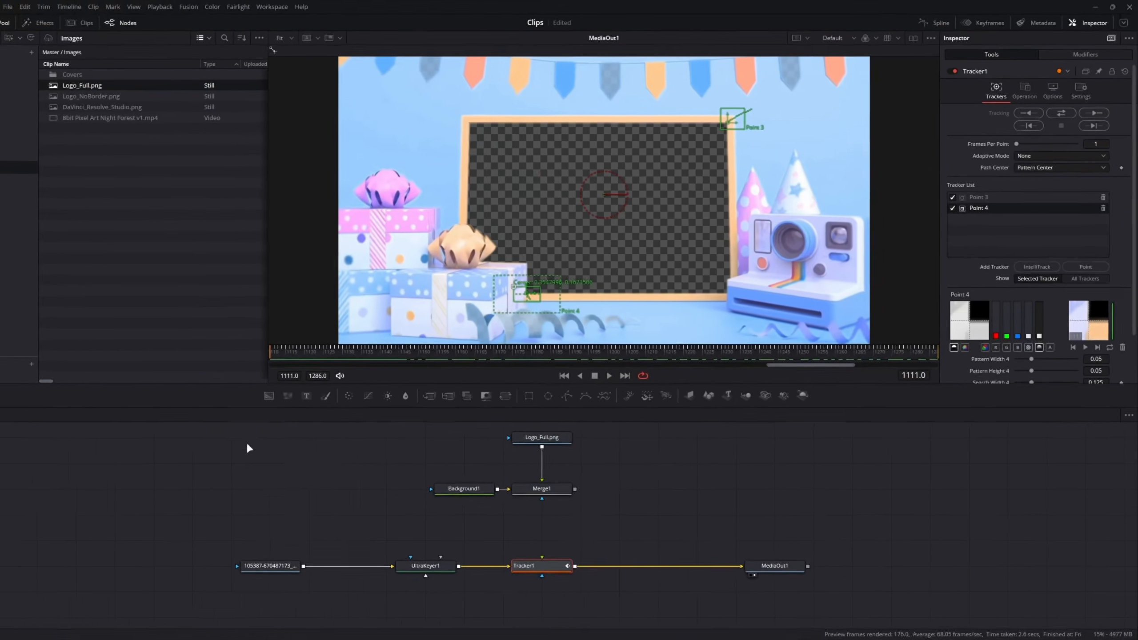
# - Reconnect Merge1 to Tracker1 as its foreground and scrub from frame 1111 to 1286 to review the tracking
pyautogui.moveTo(575, 489); pyautogui.dragTo(579, 535)
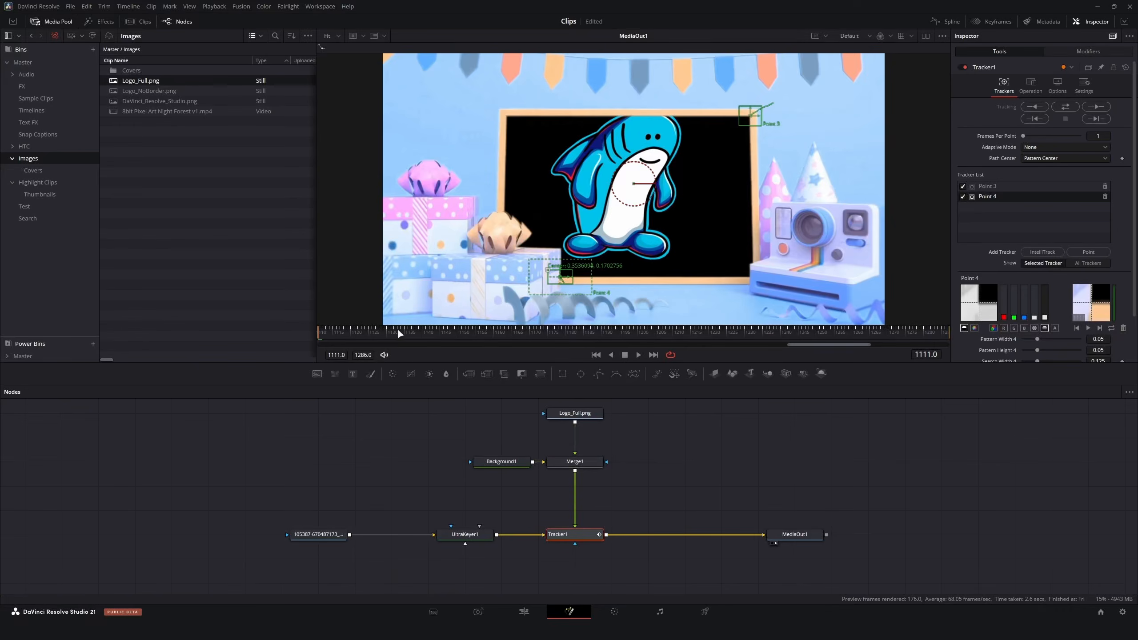
pyautogui.moveTo(324, 333); pyautogui.dragTo(943, 330)
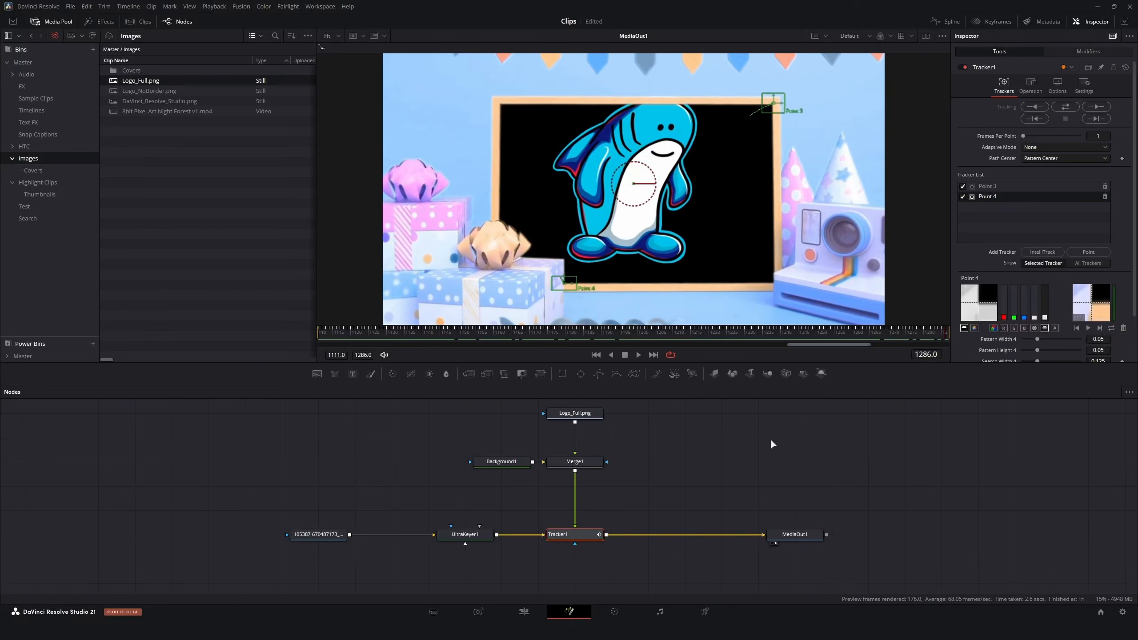
# - Set the logo's size to 0.429 and vertical center to 0.448 in Merge1, and play the result
pyautogui.click(572, 463)
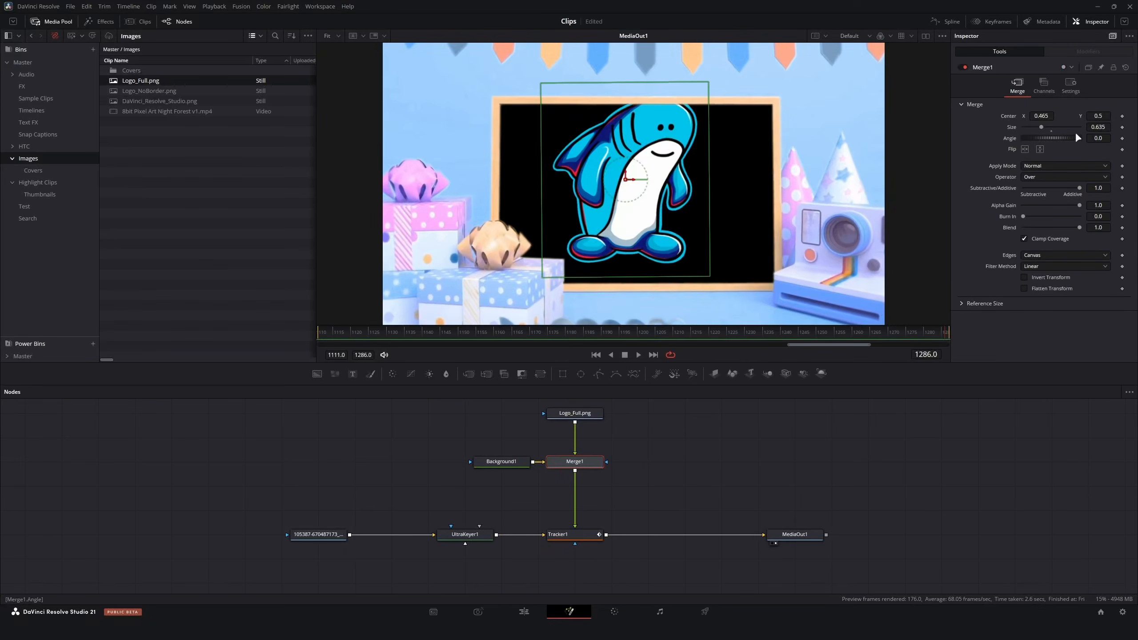
pyautogui.moveTo(1098, 127); pyautogui.dragTo(1051, 127)
pyautogui.moveTo(1098, 117); pyautogui.dragTo(1075, 116)
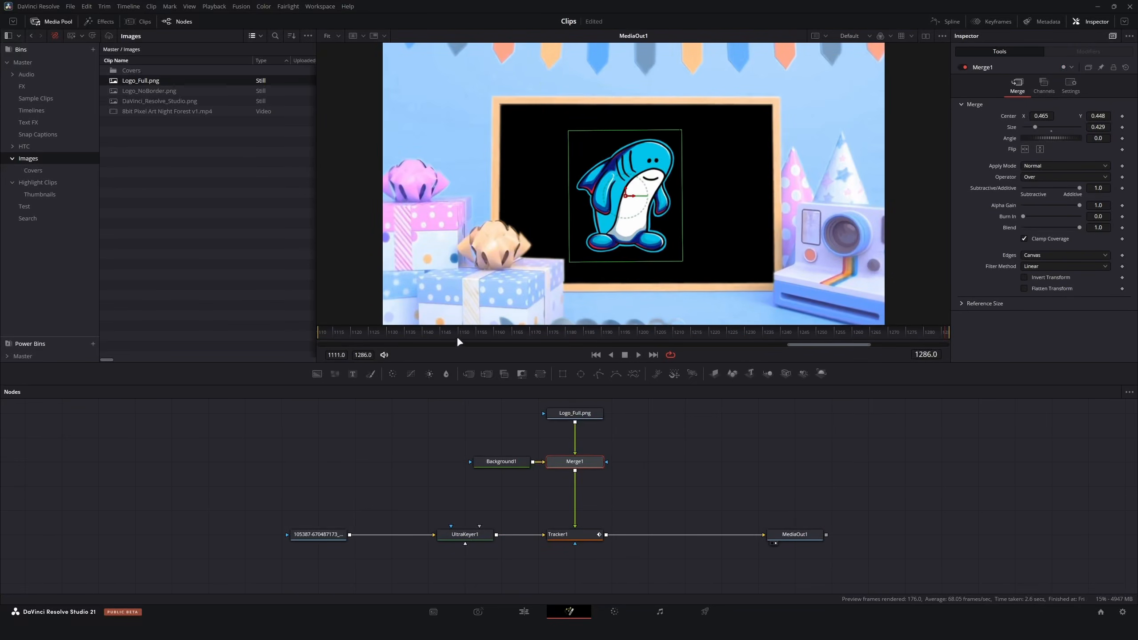
pyautogui.press('space')
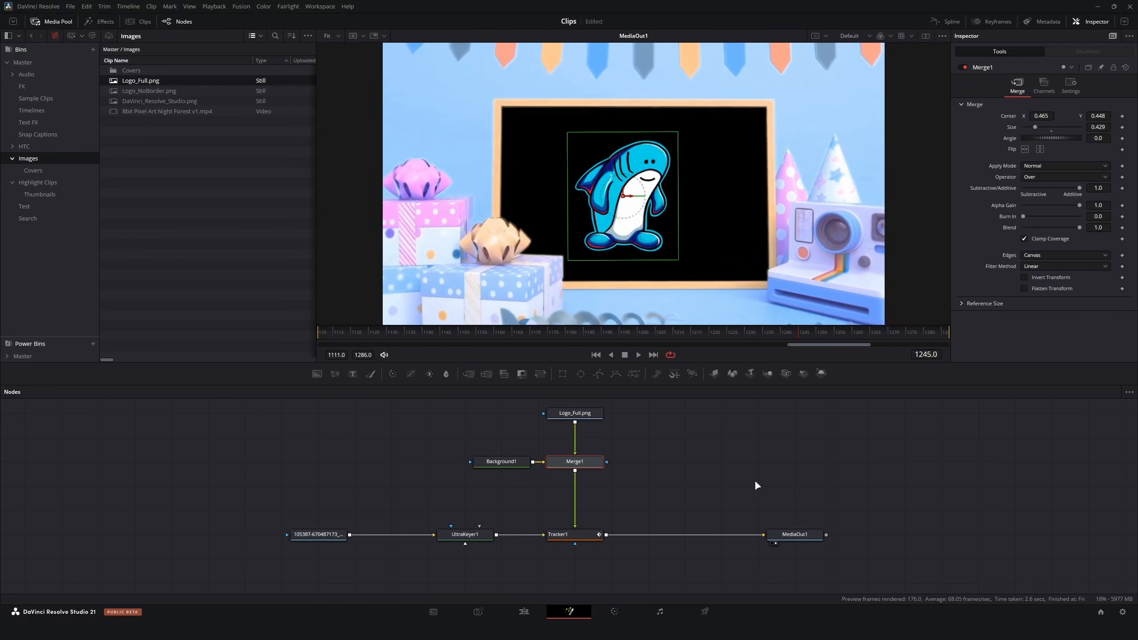
# - Show the displacement curves of both Tracker1 points in an enlarged Spline editor, zoomed to fit
pyautogui.moveTo(802, 539); pyautogui.dragTo(729, 539)
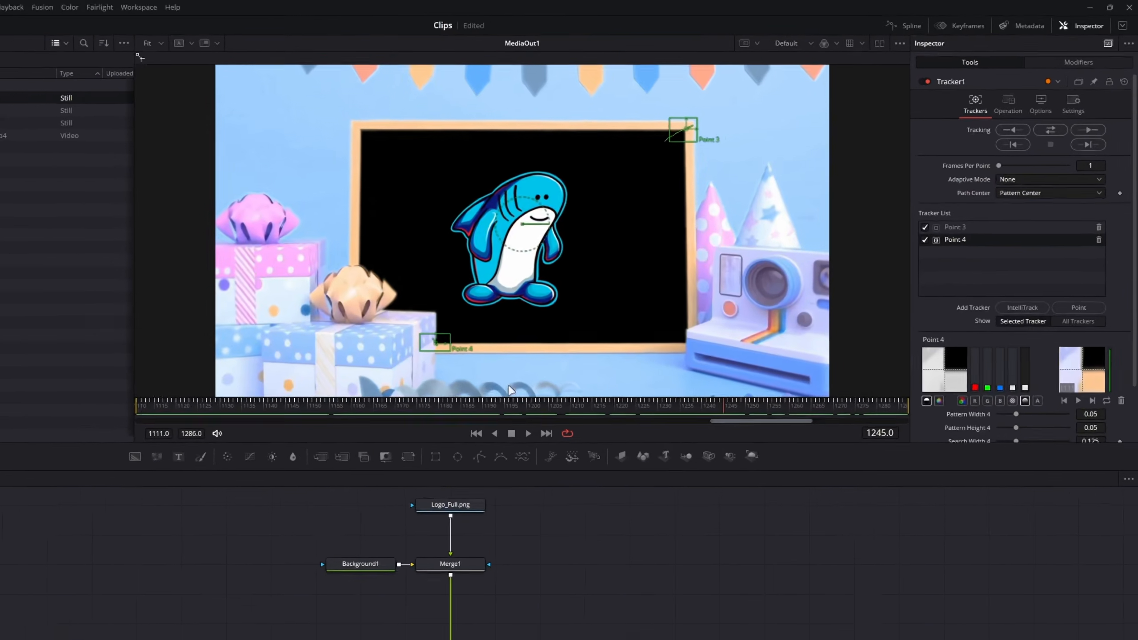
pyautogui.scroll(10, 737, 113)
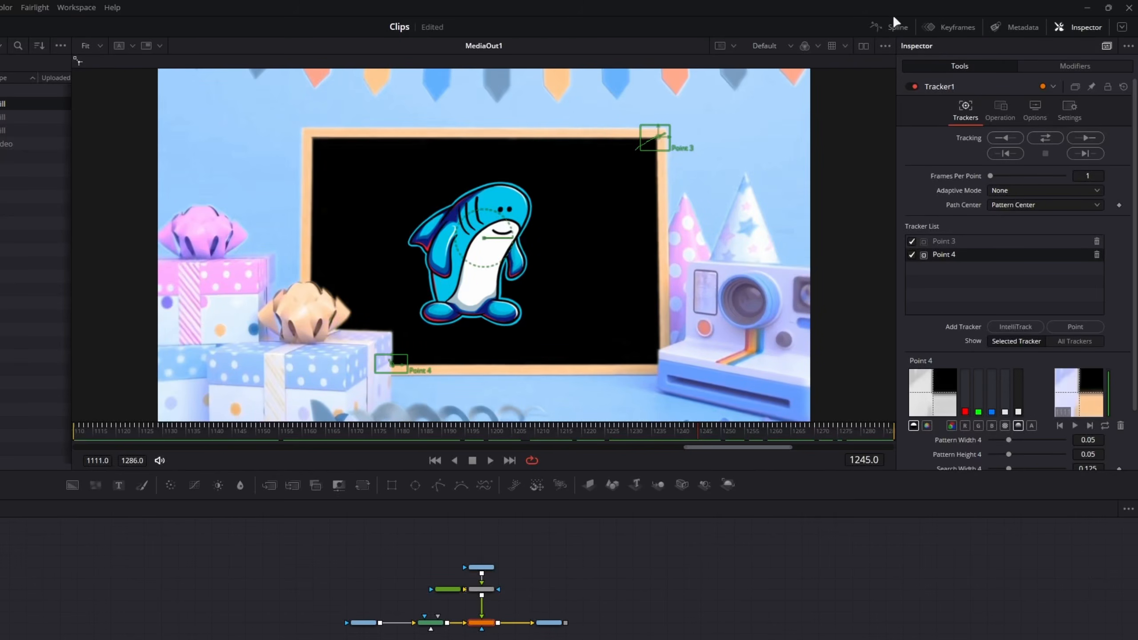
pyautogui.click(891, 25)
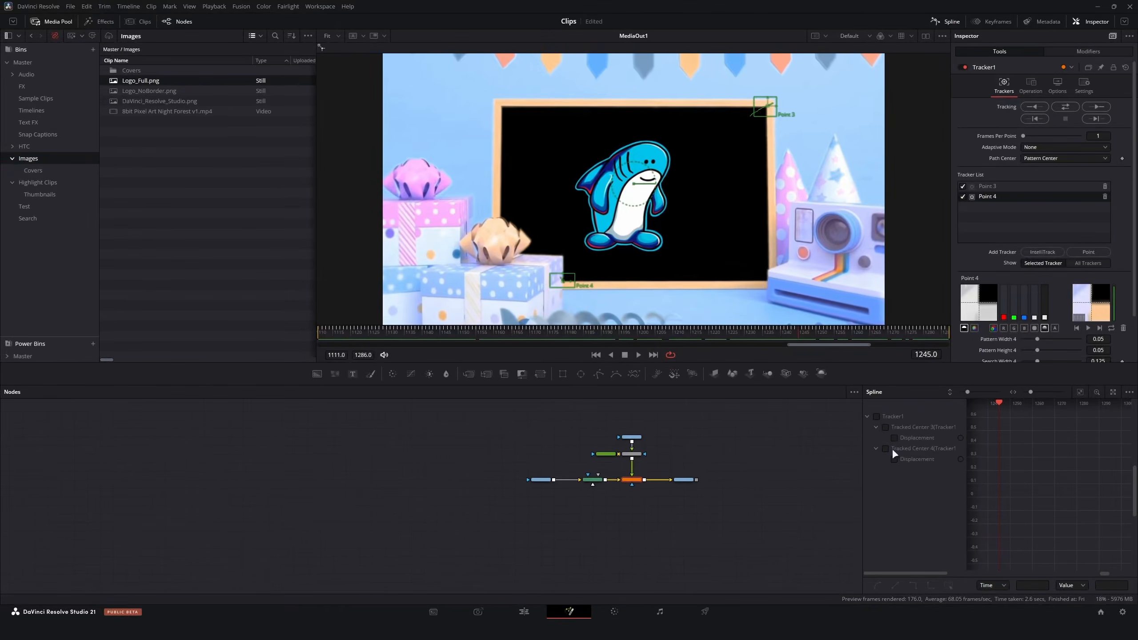
pyautogui.click(894, 438)
pyautogui.click(895, 459)
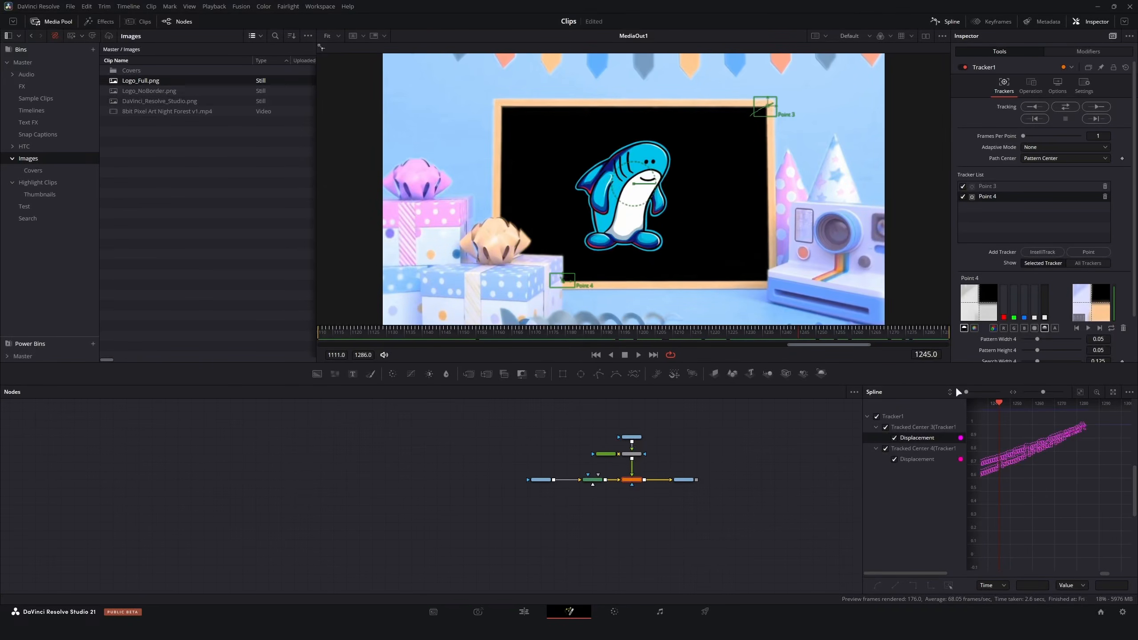
pyautogui.moveTo(957, 381); pyautogui.dragTo(957, 314)
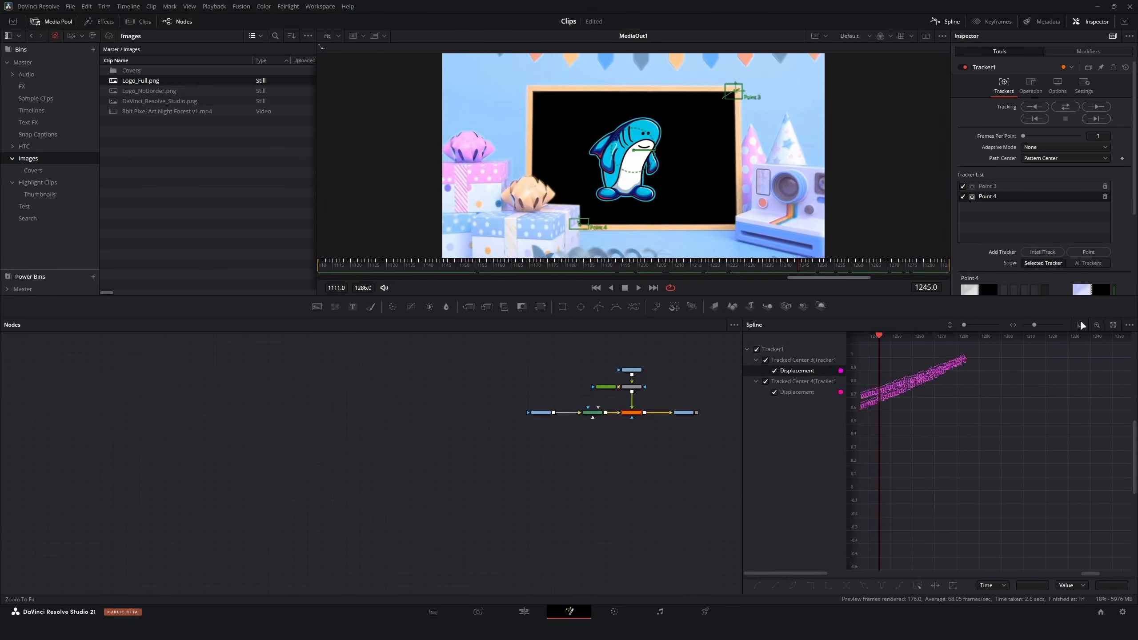
pyautogui.click(1081, 325)
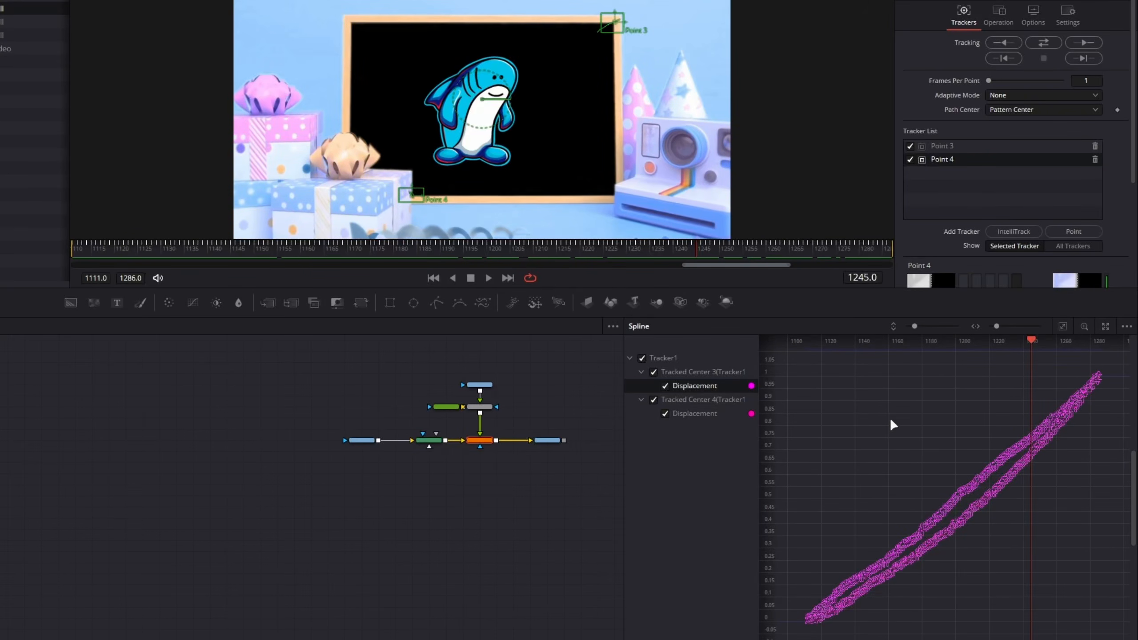
# - Reduce the points of Point 3's displacement curve by lowering the Freehand Precision
pyautogui.hotkey('ctrl', 'a')
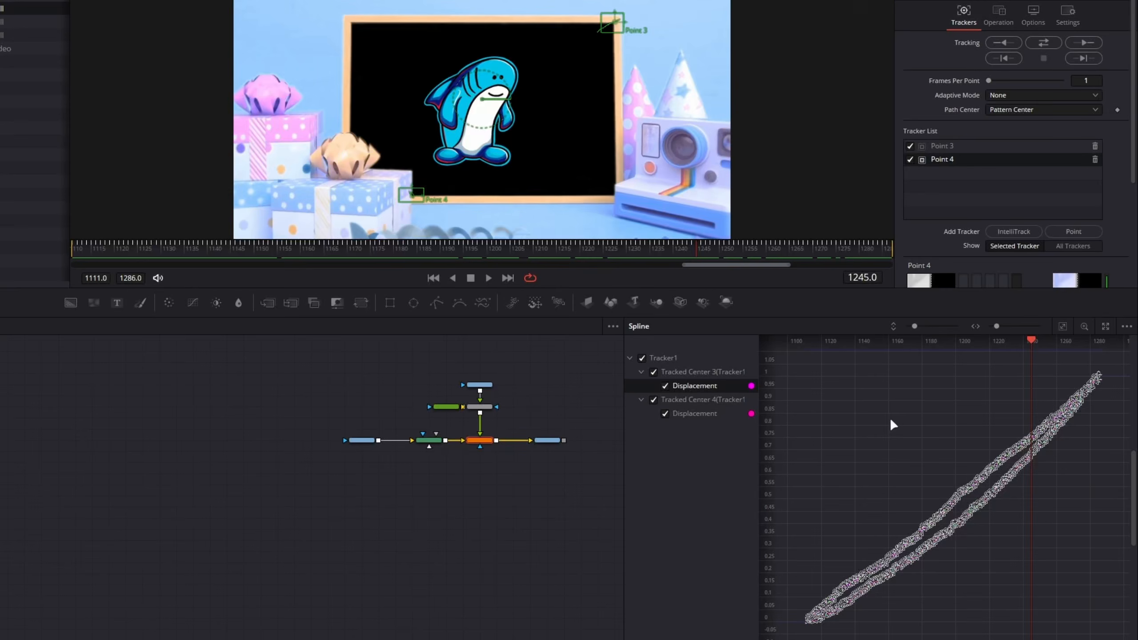
pyautogui.rightClick(844, 394)
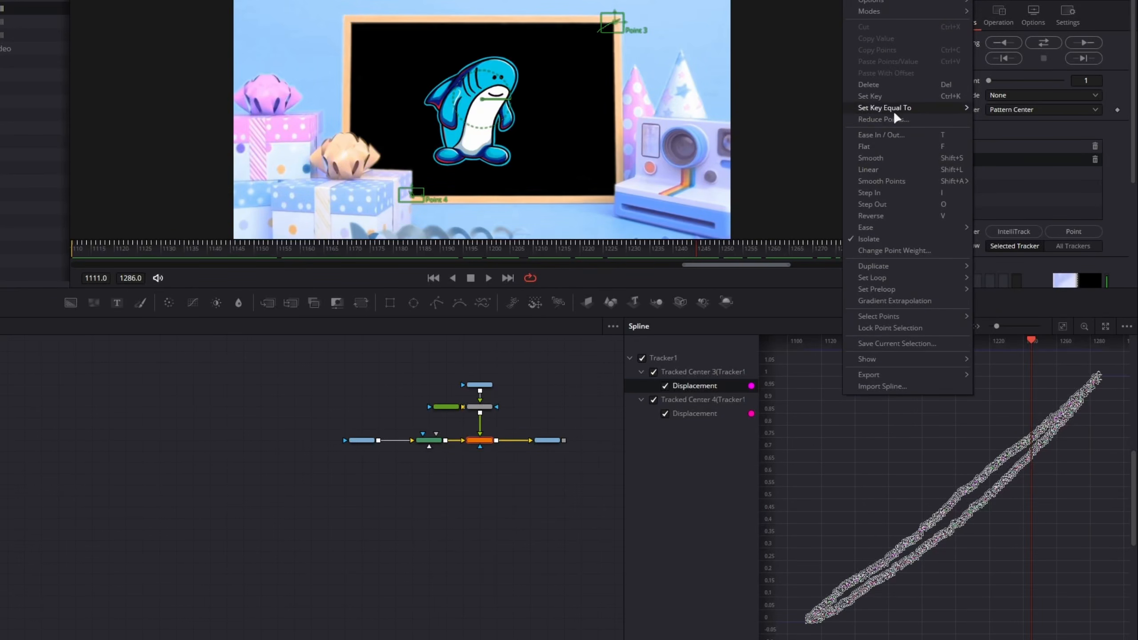
pyautogui.click(867, 119)
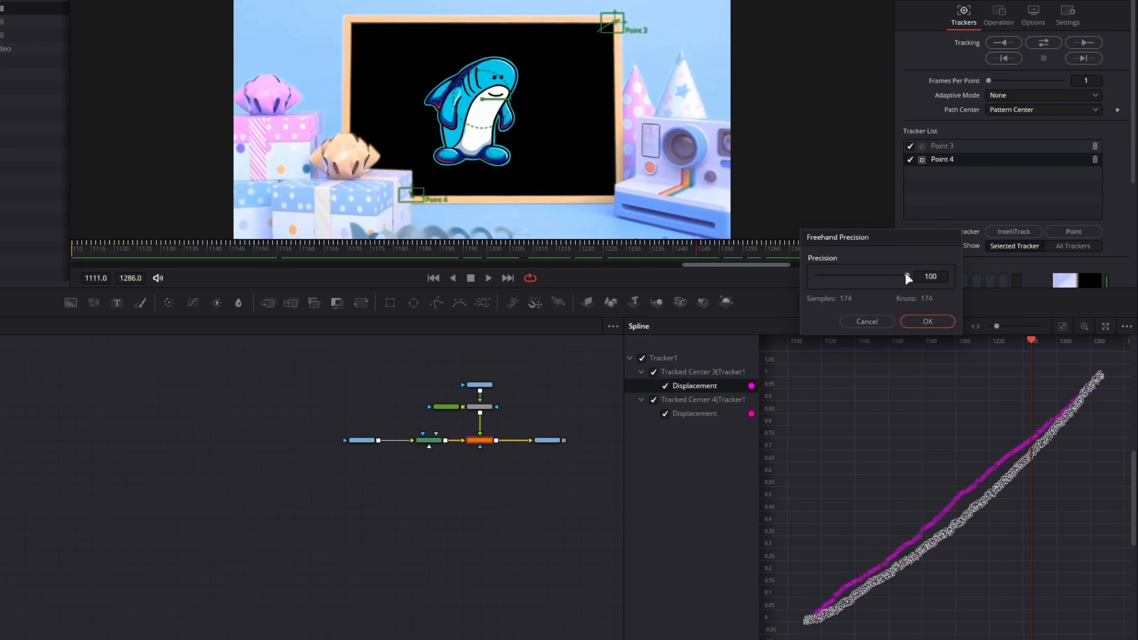
pyautogui.moveTo(906, 272); pyautogui.dragTo(882, 277)
pyautogui.moveTo(883, 275)
pyautogui.mouseDown()
pyautogui.moveTo(845, 277)
pyautogui.moveTo(862, 275)
pyautogui.mouseUp()
pyautogui.click(919, 320)
# - Reduce the points of Point 4's displacement curve with a Freehand Precision of 52
pyautogui.click(966, 474)
pyautogui.rightClick(859, 420)
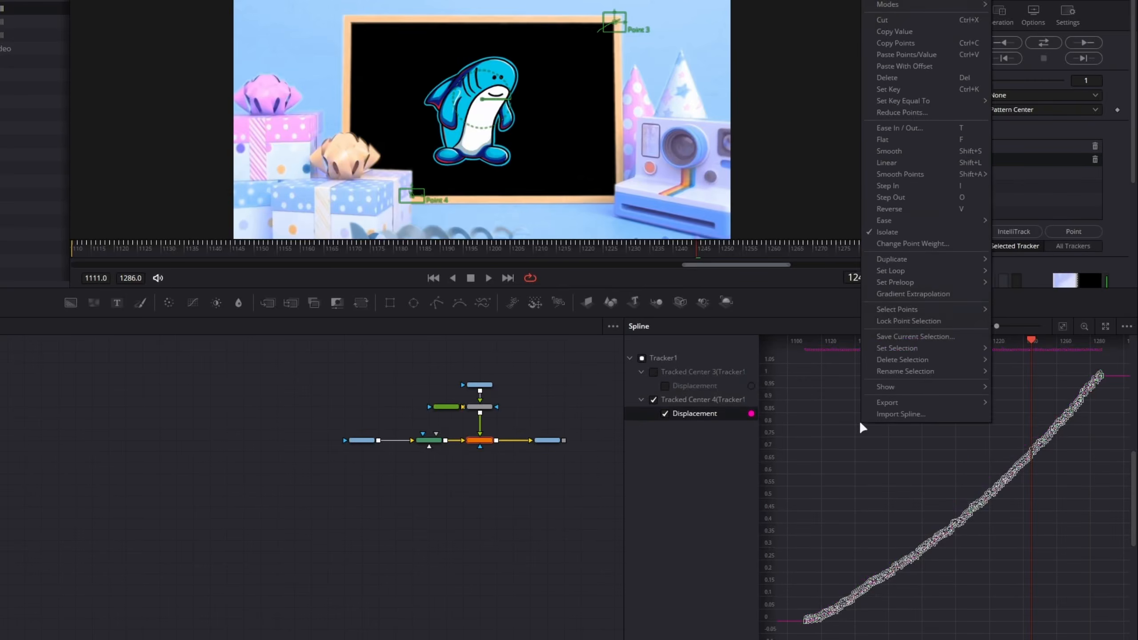
pyautogui.click(908, 112)
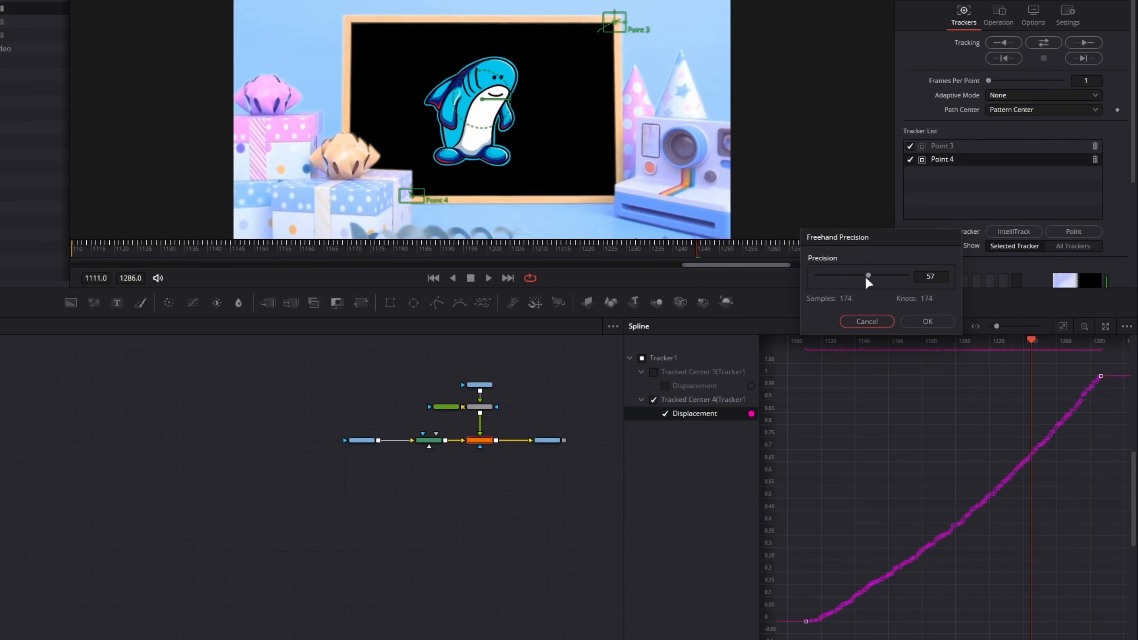
pyautogui.moveTo(867, 278); pyautogui.dragTo(882, 277)
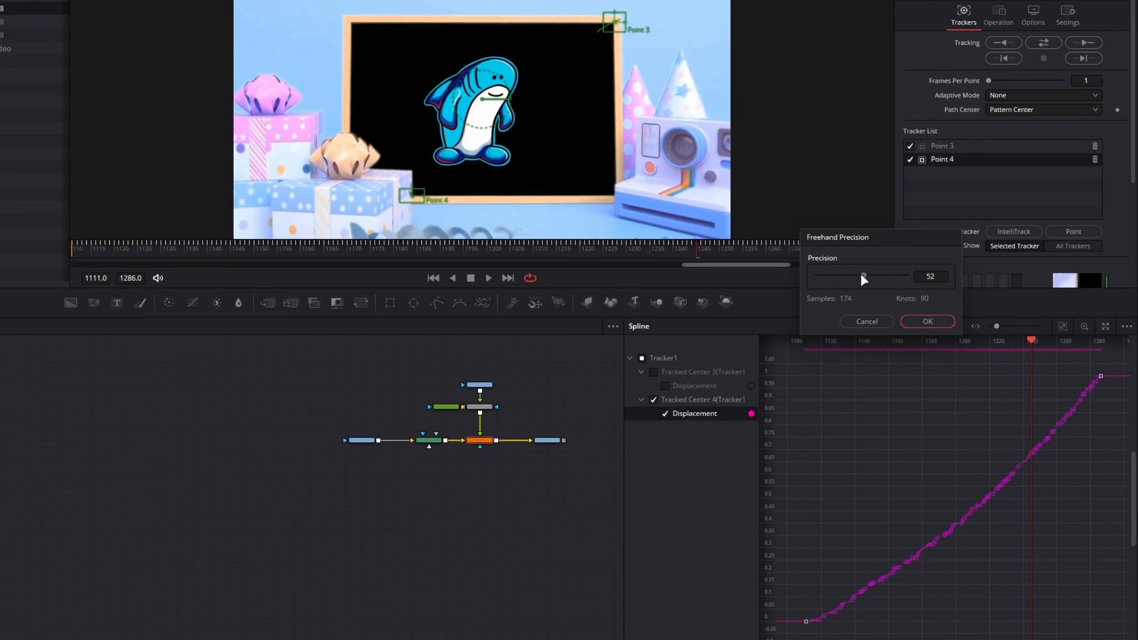
pyautogui.click(929, 323)
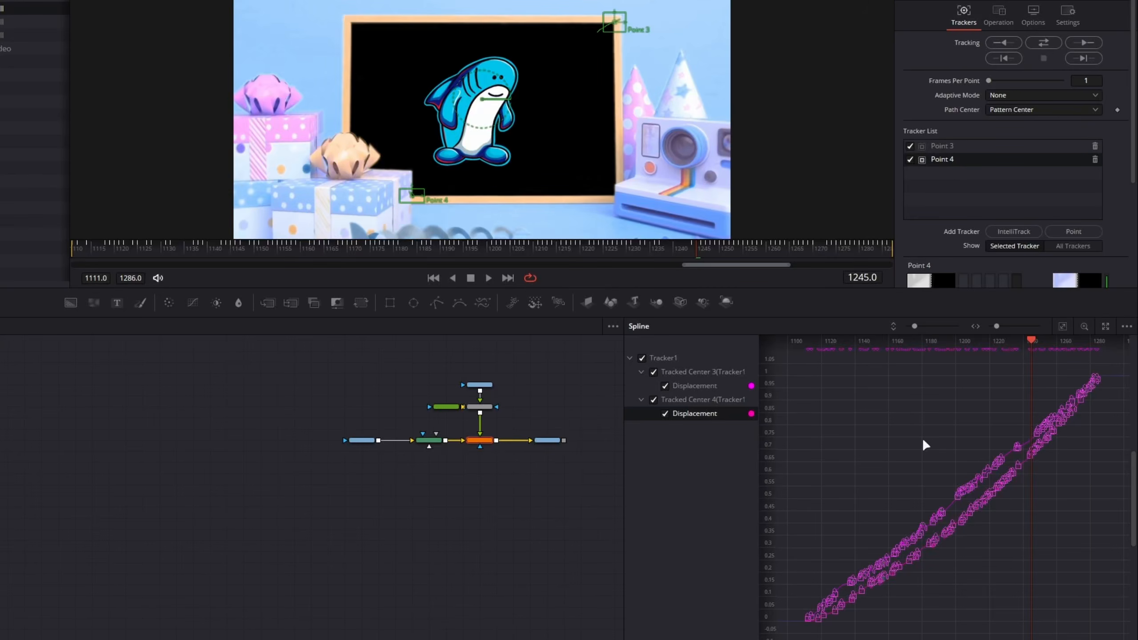
# - Inspect the reduced keyframes of both displacement curves up close, and review the playback in an enlarged viewer
pyautogui.hotkey('ctrl', 'a')
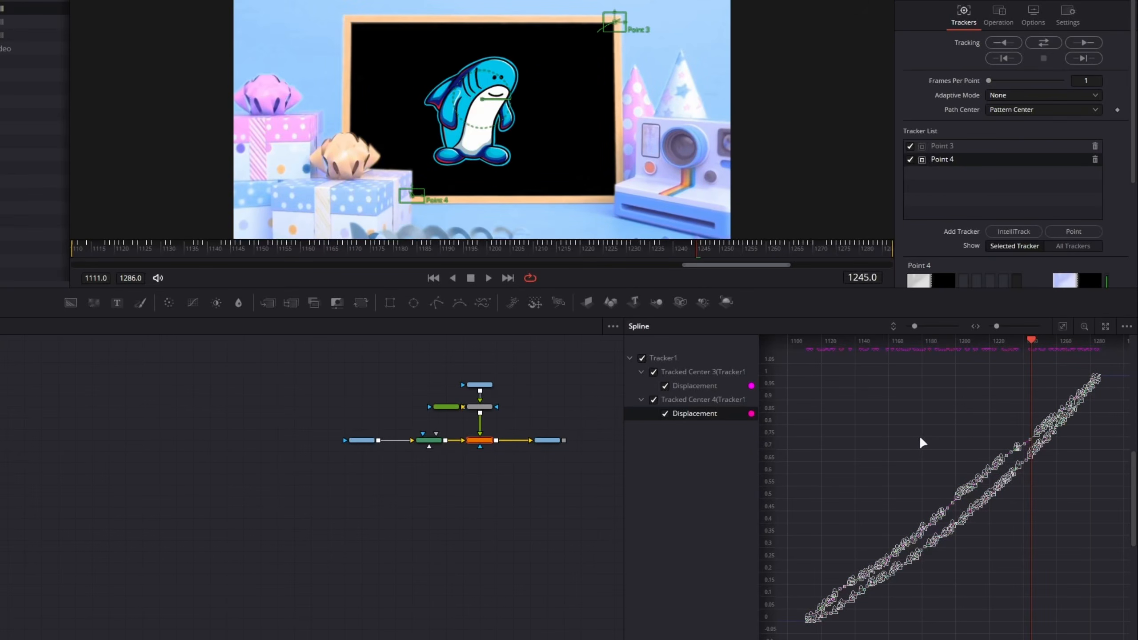
pyautogui.scroll(4, 854, 517)
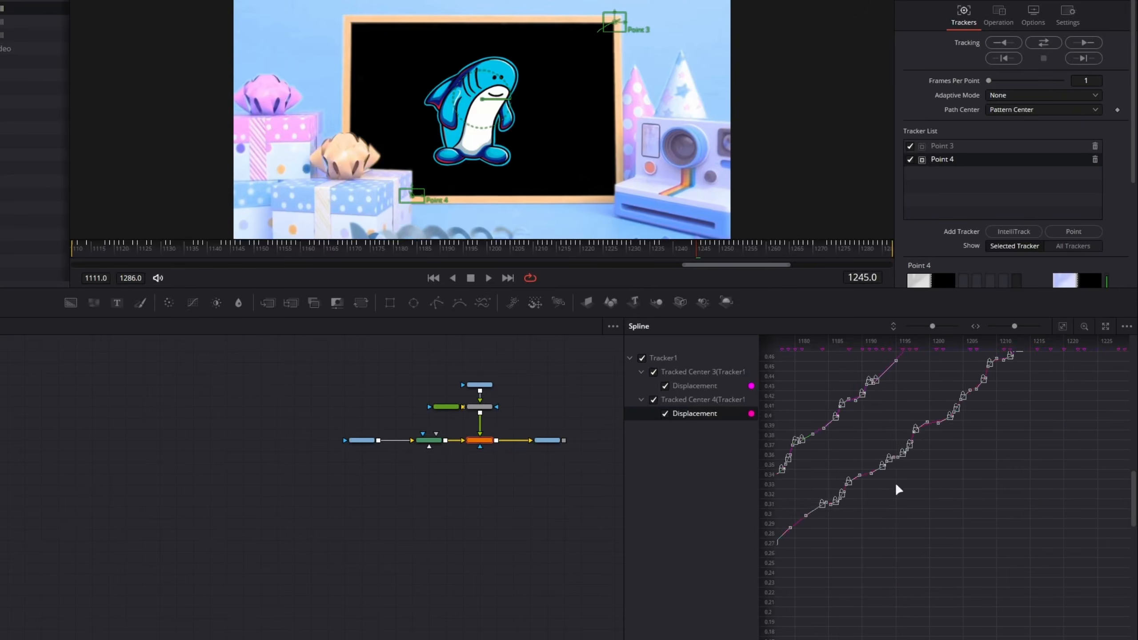
pyautogui.moveTo(896, 483); pyautogui.dragTo(947, 518)
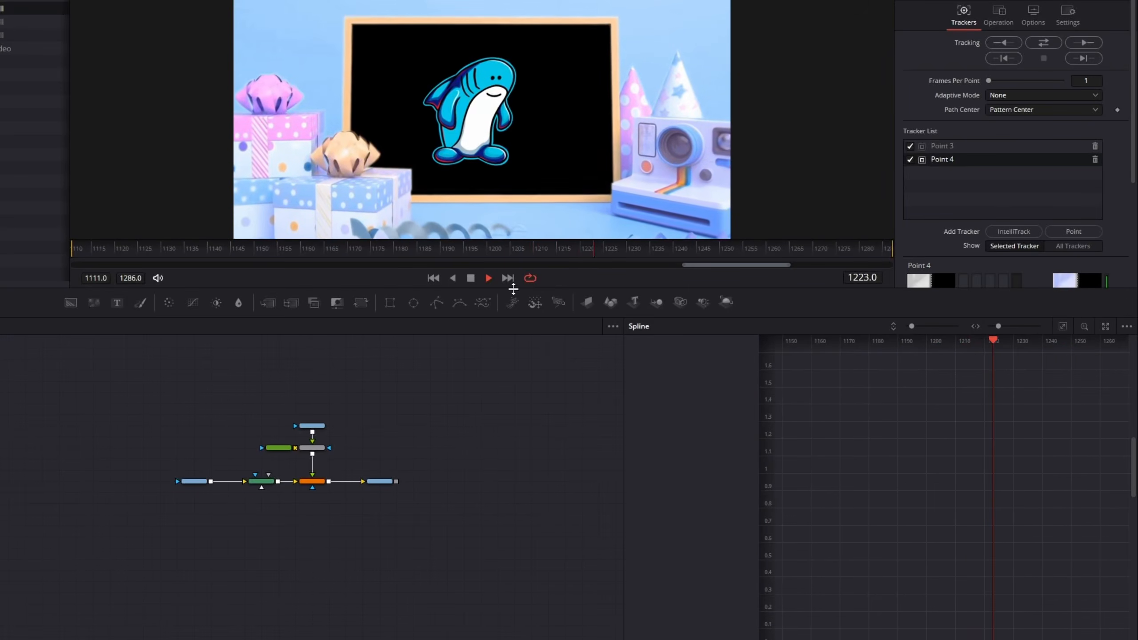
pyautogui.moveTo(513, 288); pyautogui.dragTo(529, 361)
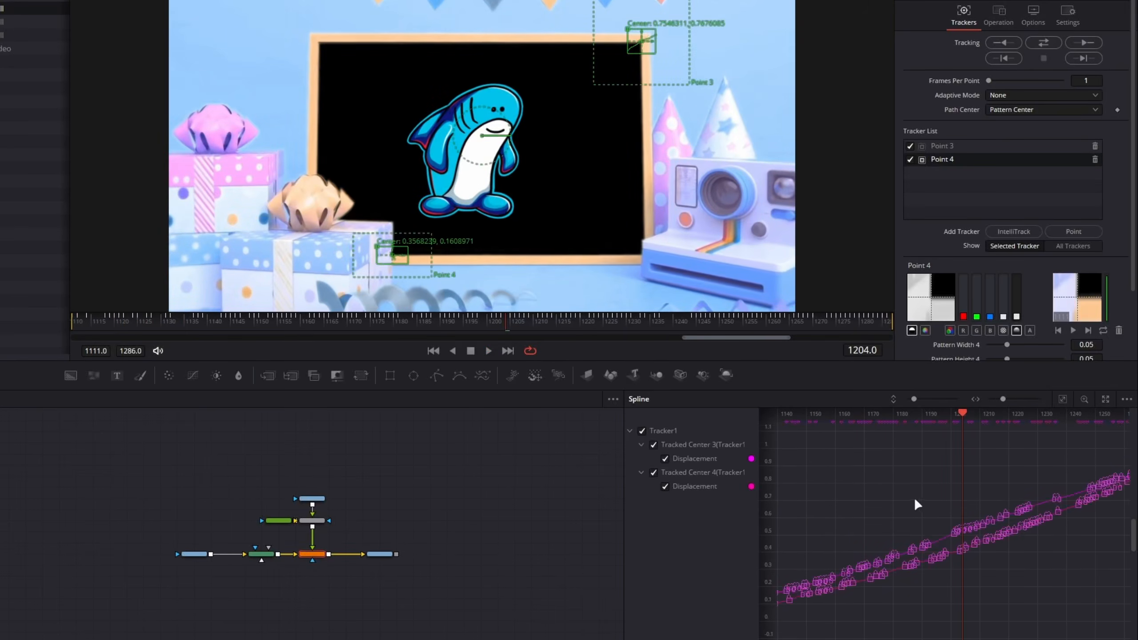
# - Delete the uneven keyframes from Point 4's displacement curve between about frames 1173 and 1187
pyautogui.scroll(-1, 918, 503)
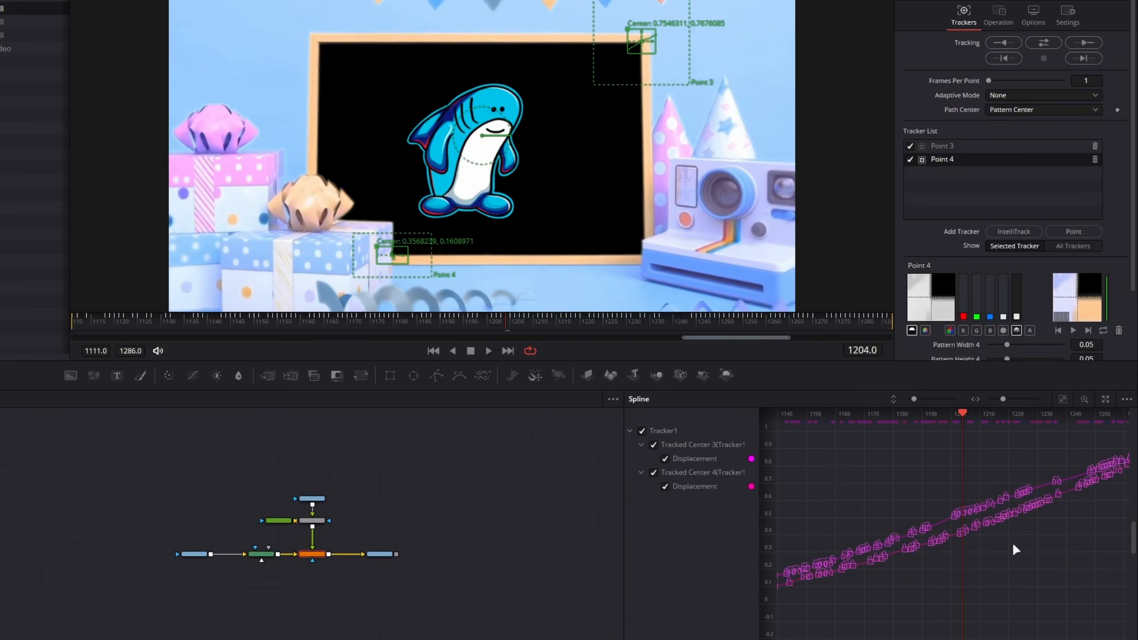
pyautogui.click(1063, 399)
pyautogui.scroll(5, 977, 511)
pyautogui.moveTo(934, 594); pyautogui.dragTo(1002, 510)
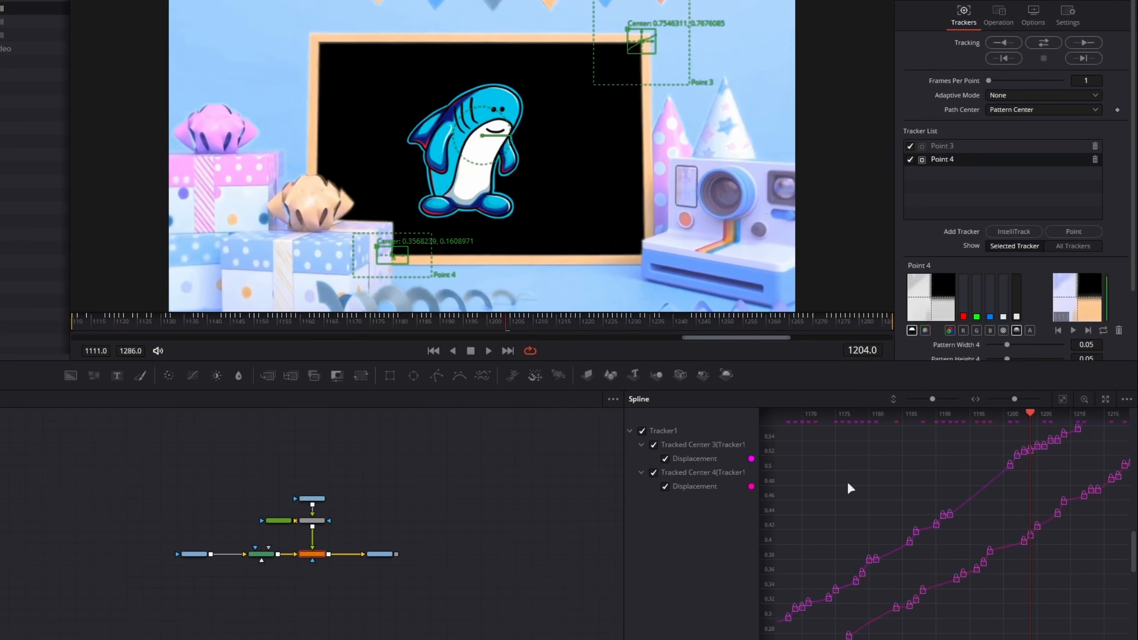
pyautogui.scroll(5, 934, 554)
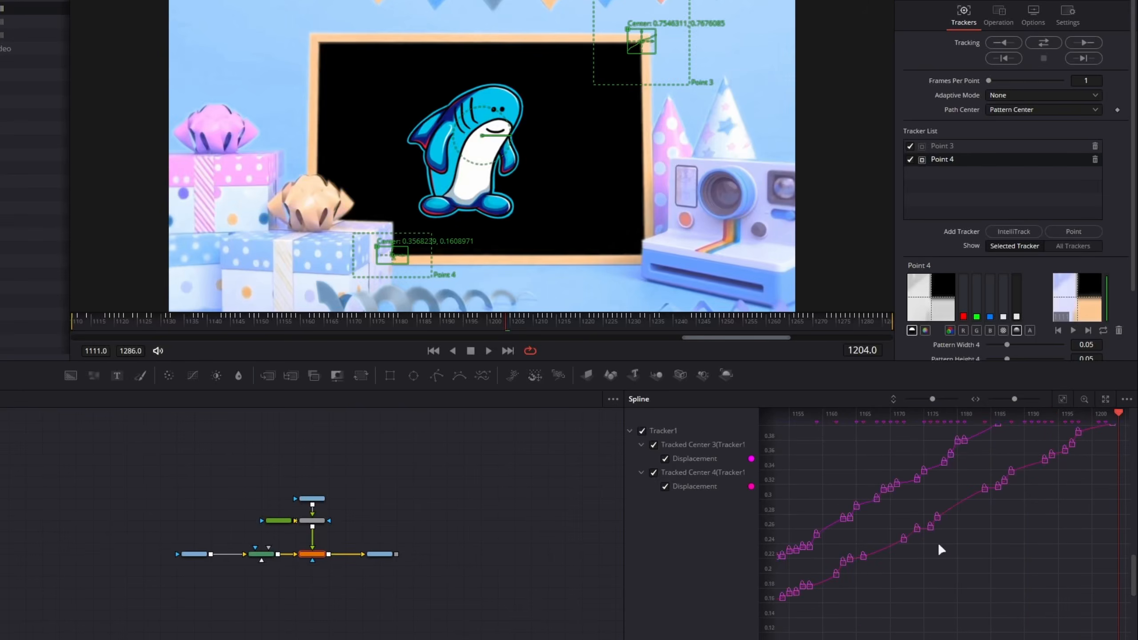
pyautogui.moveTo(926, 576); pyautogui.dragTo(878, 533)
pyautogui.press('Delete')
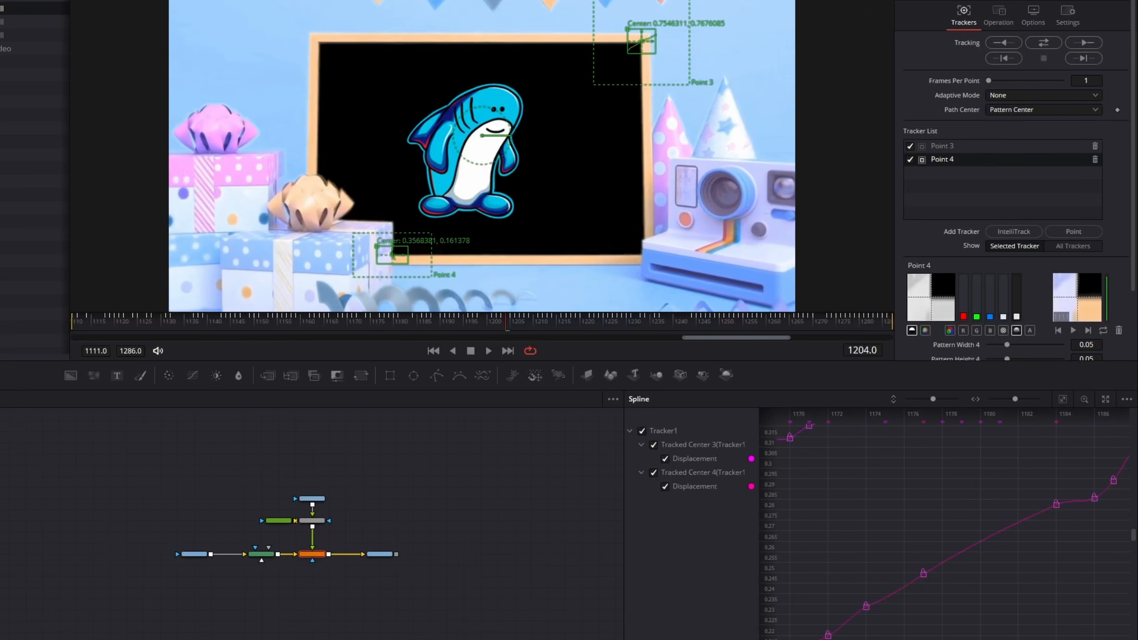
pyautogui.moveTo(1082, 626); pyautogui.dragTo(906, 639)
pyautogui.moveTo(915, 502); pyautogui.dragTo(962, 554)
pyautogui.press('Delete')
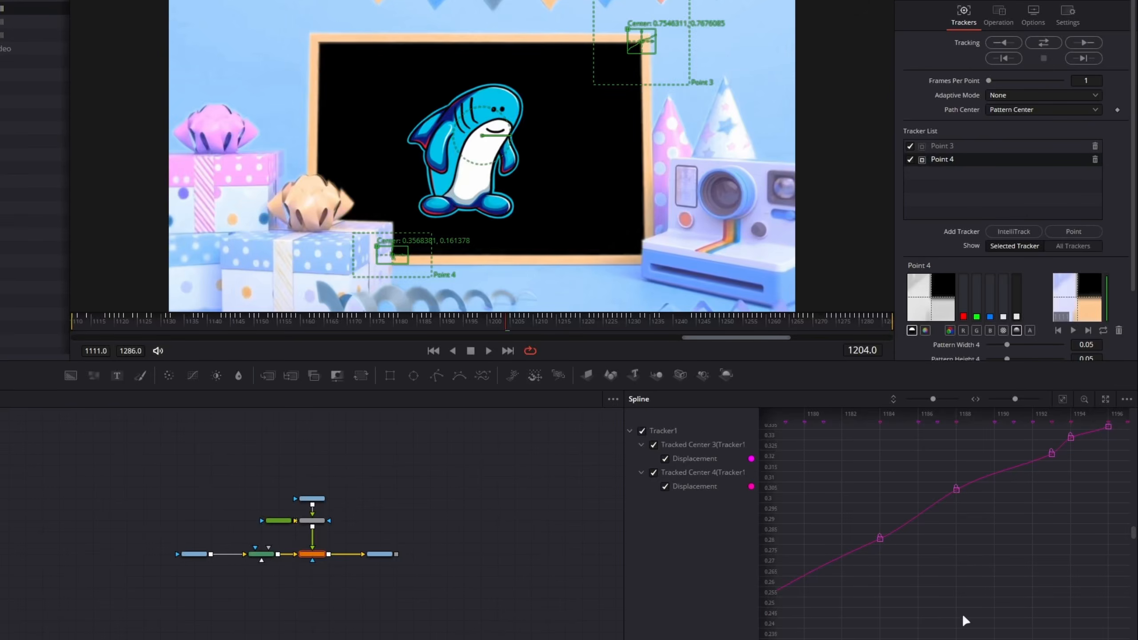
# - Hide Point 4's displacement curve and delete all of Point 3's displacement keyframes from frame 1198 onward
pyautogui.scroll(-5, 962, 614)
pyautogui.moveTo(943, 430); pyautogui.dragTo(852, 532)
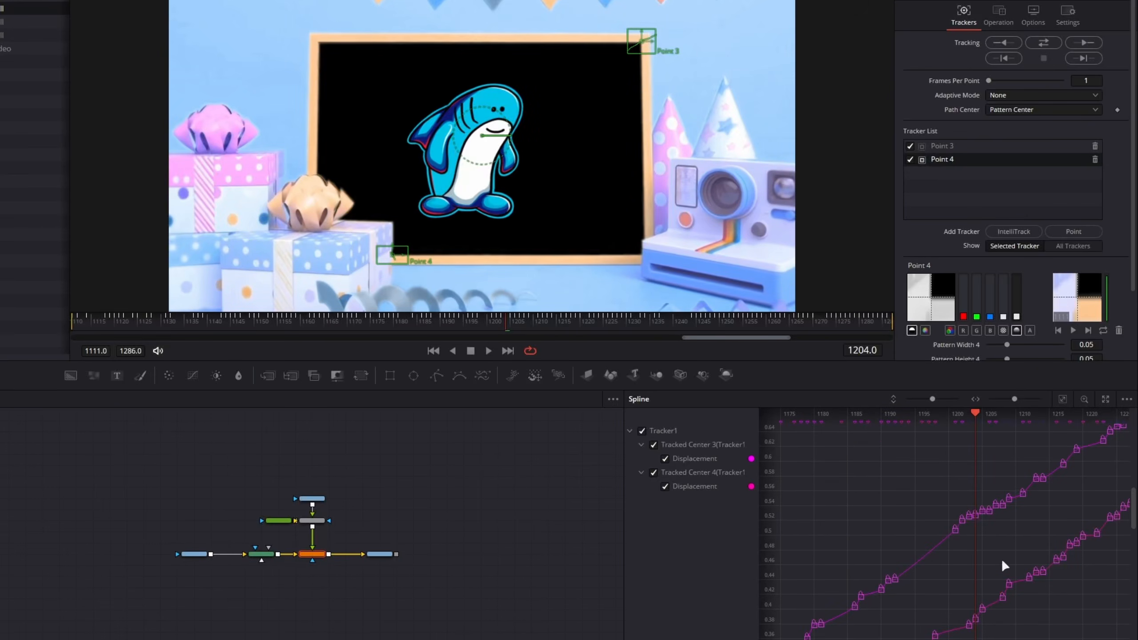
pyautogui.scroll(-5, 909, 540)
pyautogui.click(665, 486)
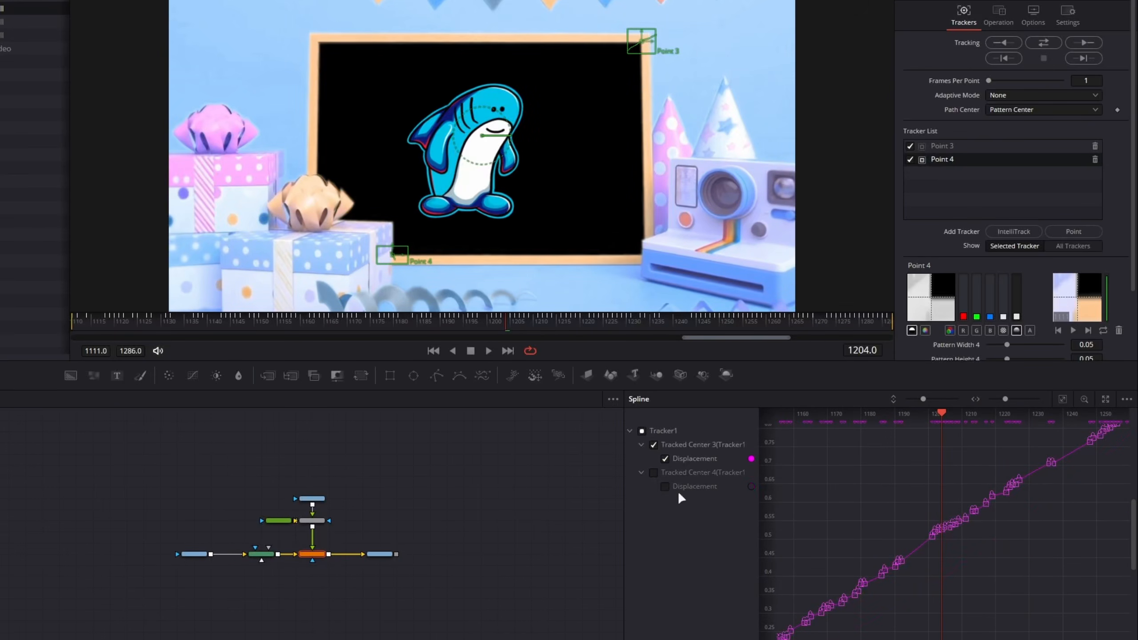
pyautogui.scroll(-5, 886, 531)
pyautogui.moveTo(1049, 529); pyautogui.dragTo(1018, 545)
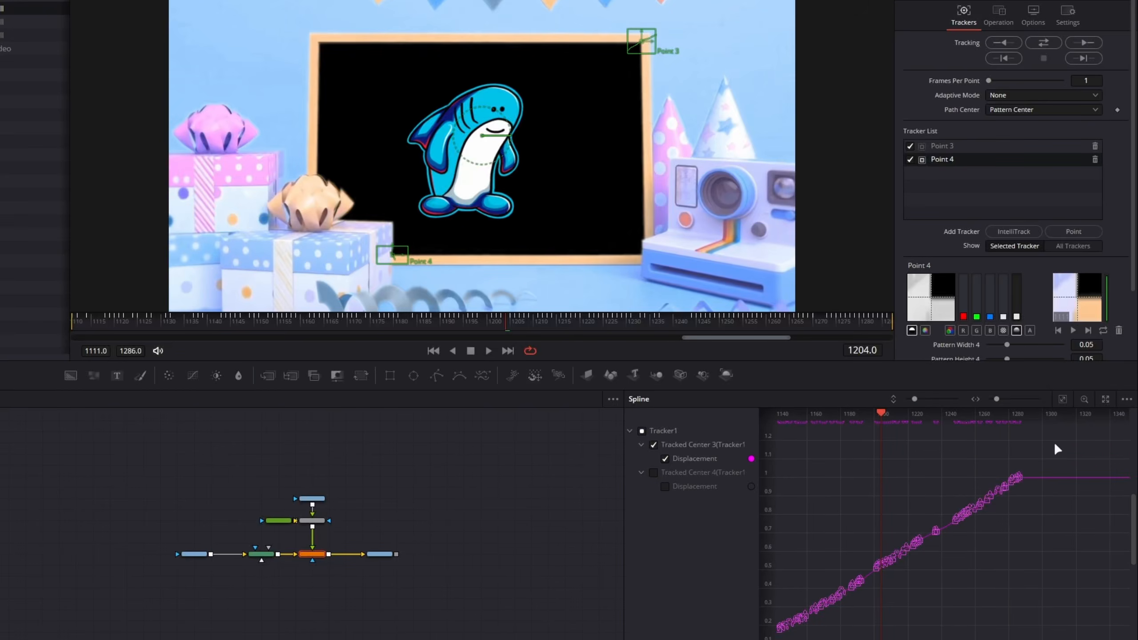
pyautogui.click(870, 413)
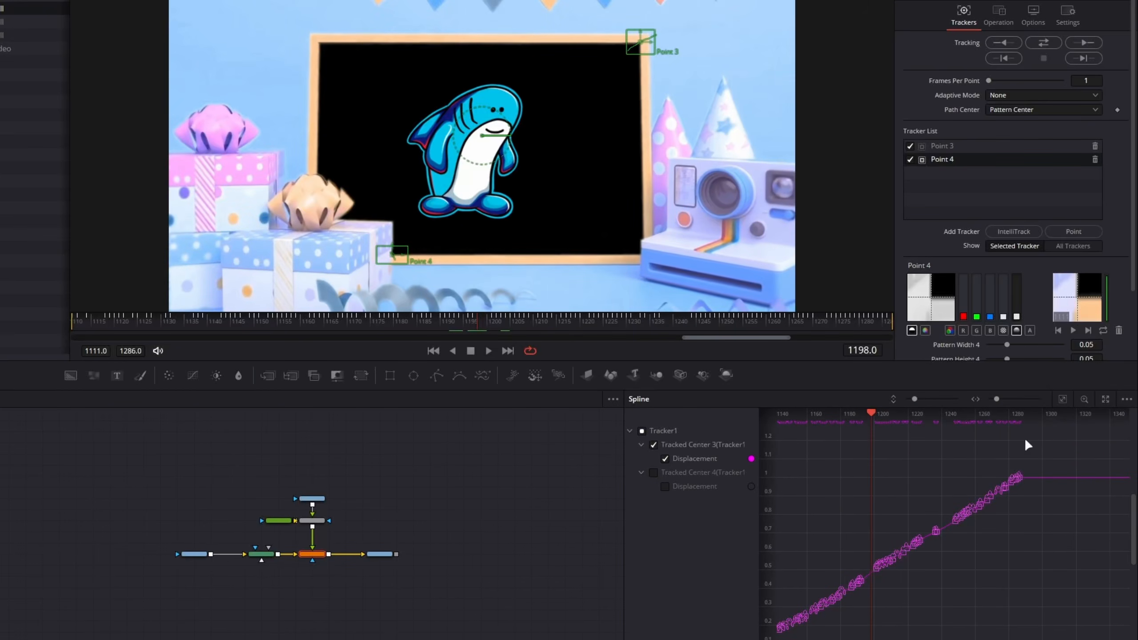
pyautogui.moveTo(1066, 453); pyautogui.dragTo(865, 603)
pyautogui.press('Delete')
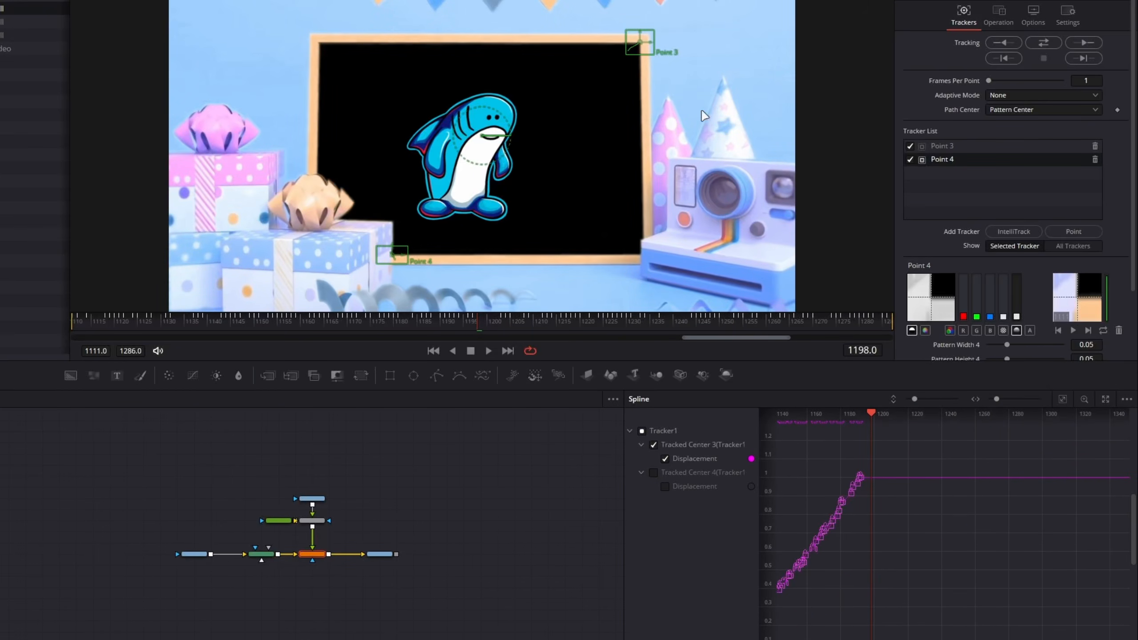
# - Realign tracker Point 3 with the board frame's upper corner at frame 1198, and track it forward
pyautogui.scroll(5, 593, 22)
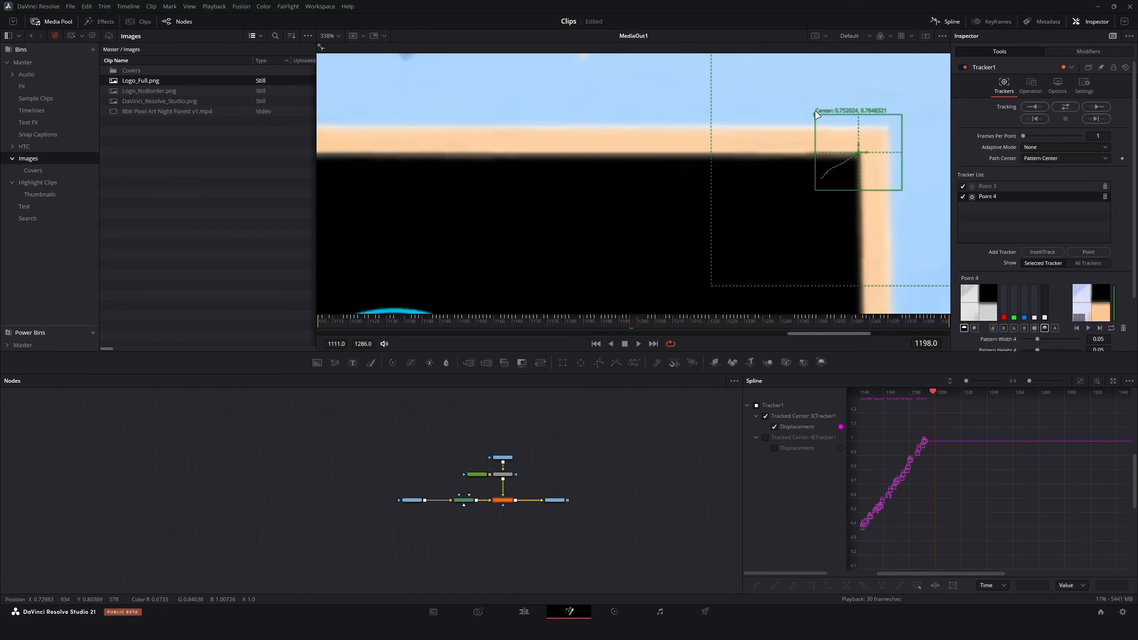
pyautogui.moveTo(817, 115); pyautogui.dragTo(816, 119)
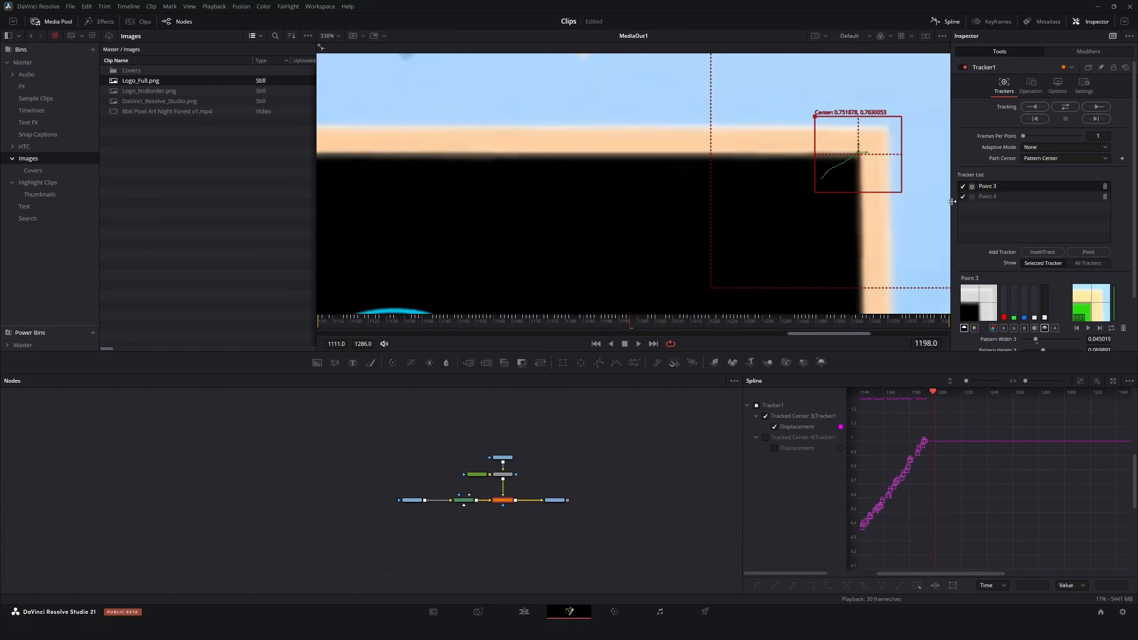
pyautogui.click(1098, 107)
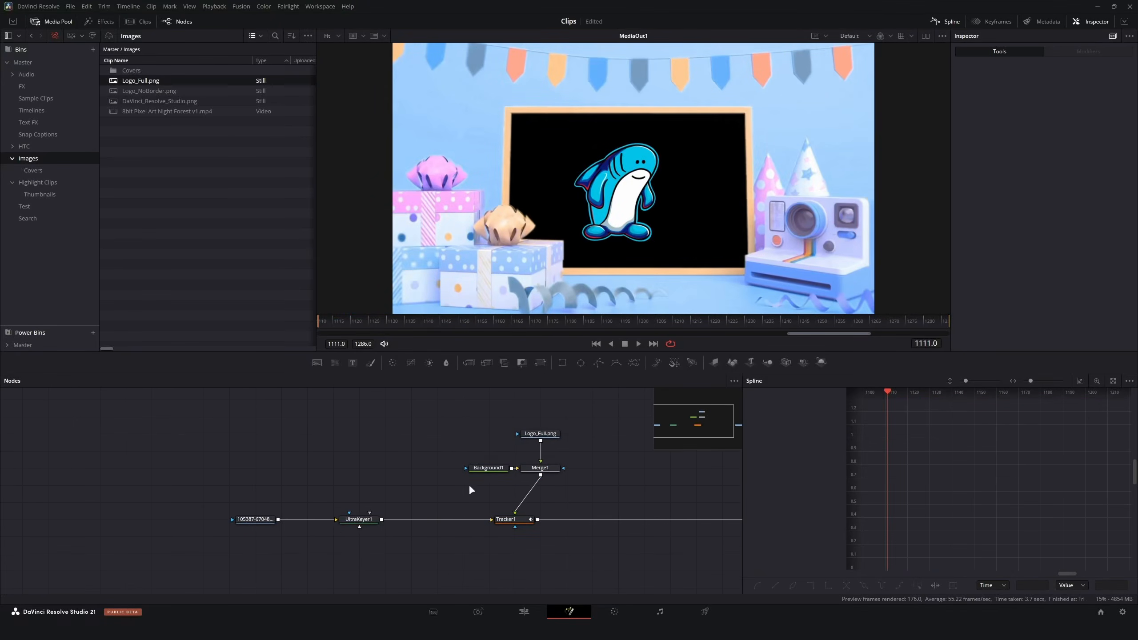
# - Compare UltraKeyer1's output with the source clip in the viewer, checking the green bunting flags and curled ribbon
pyautogui.click(360, 522)
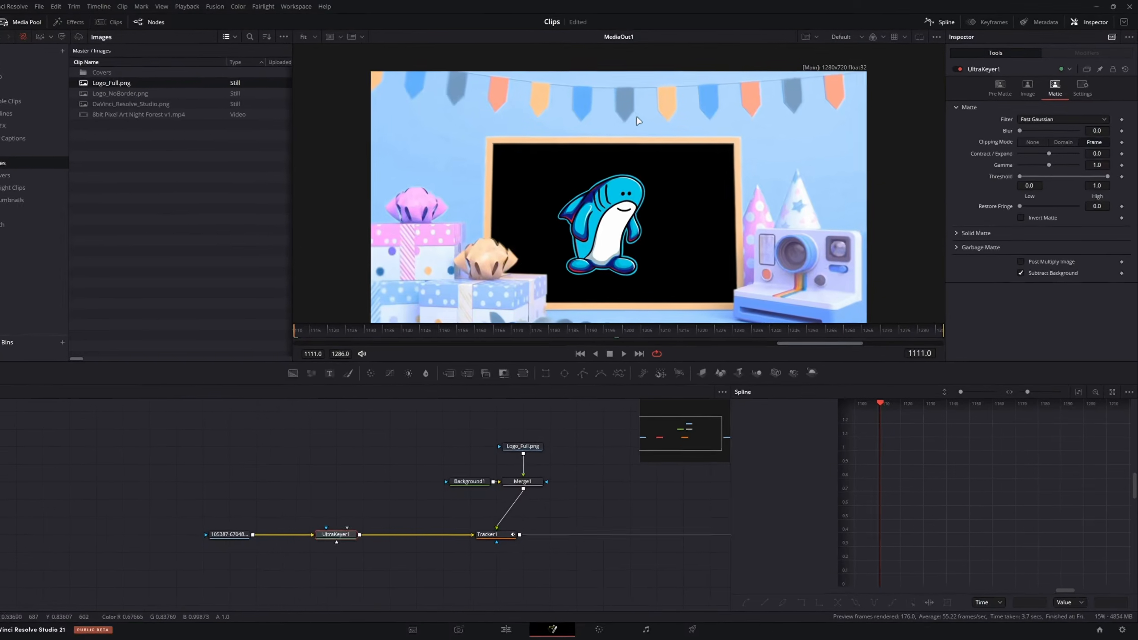
pyautogui.scroll(4, 644, 104)
pyautogui.press('2')
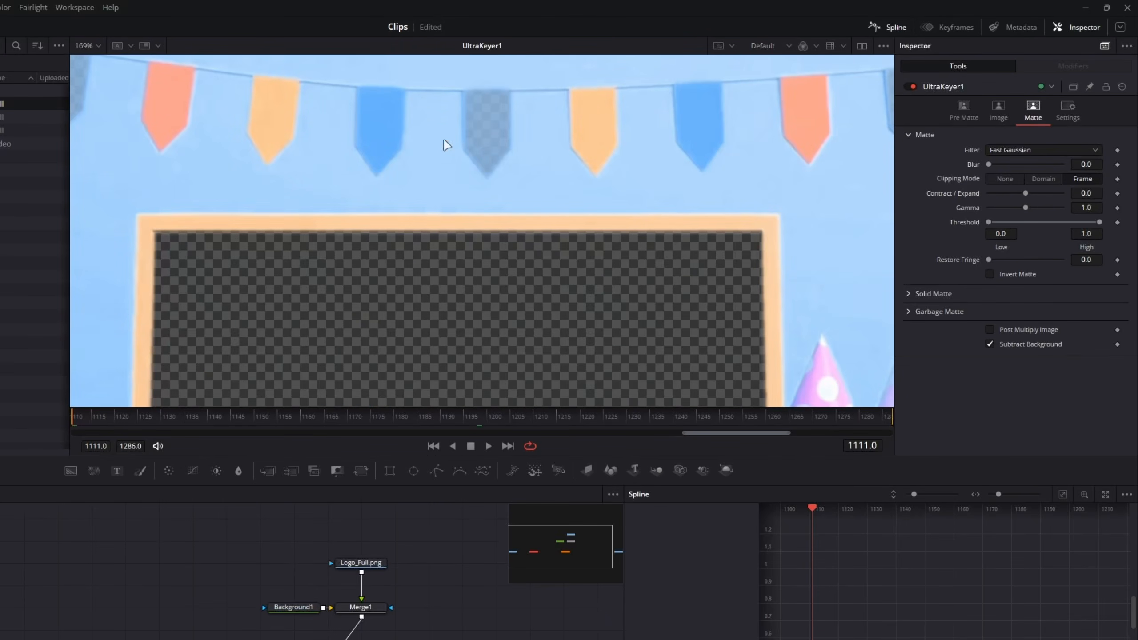
pyautogui.scroll(-5, 397, 280)
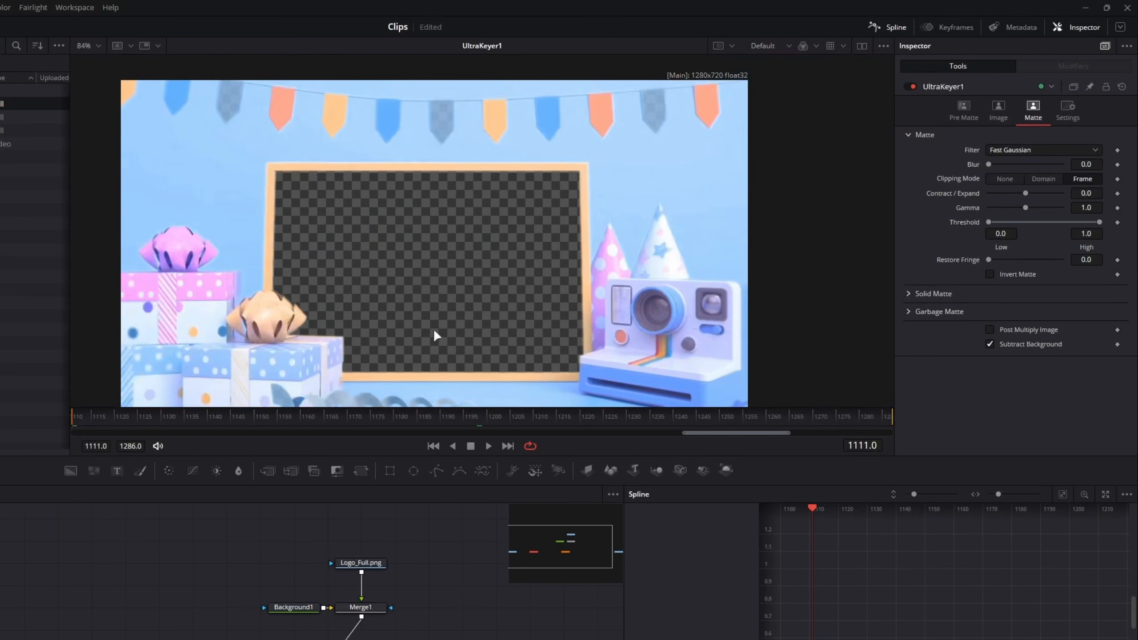
pyautogui.scroll(6, 373, 334)
pyautogui.click(3, 639)
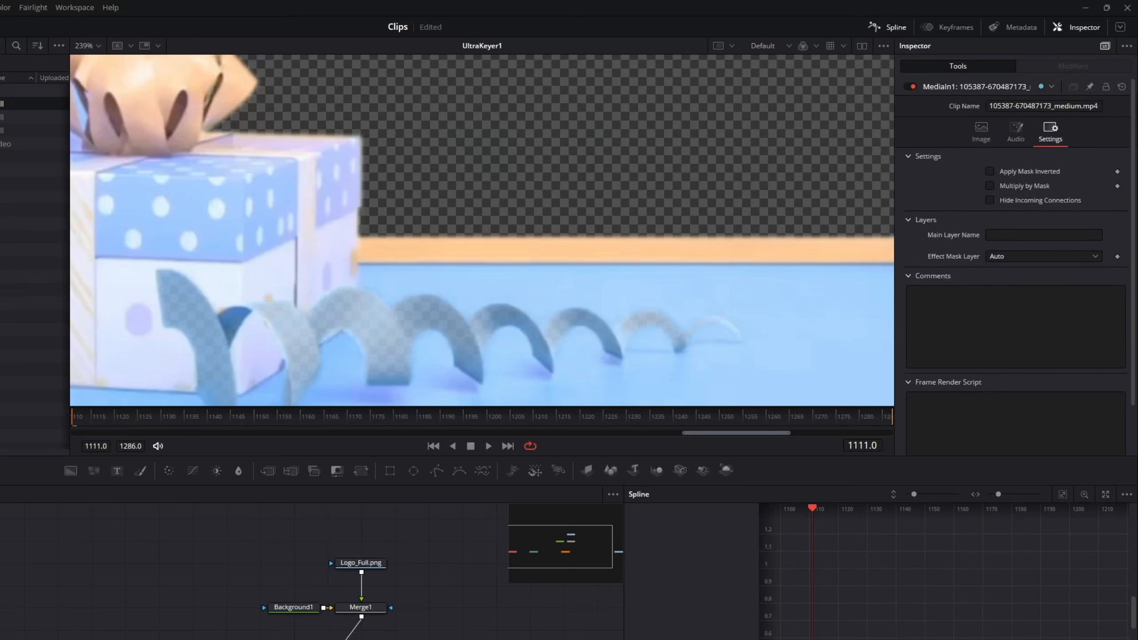
pyautogui.press('2')
pyautogui.scroll(-5, 406, 334)
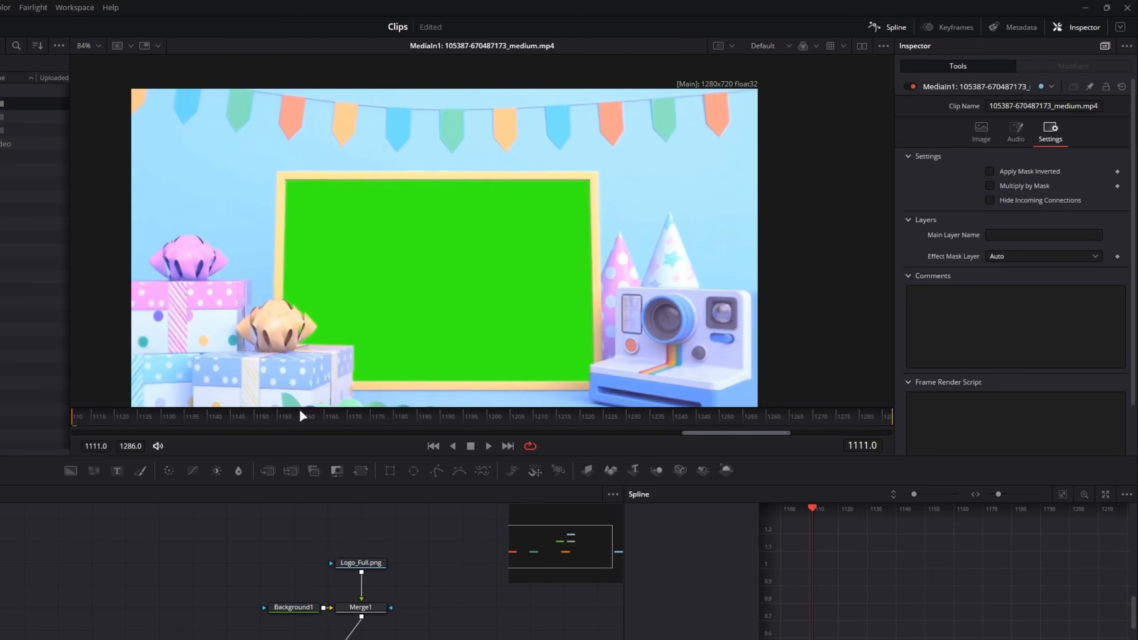
pyautogui.click(133, 639)
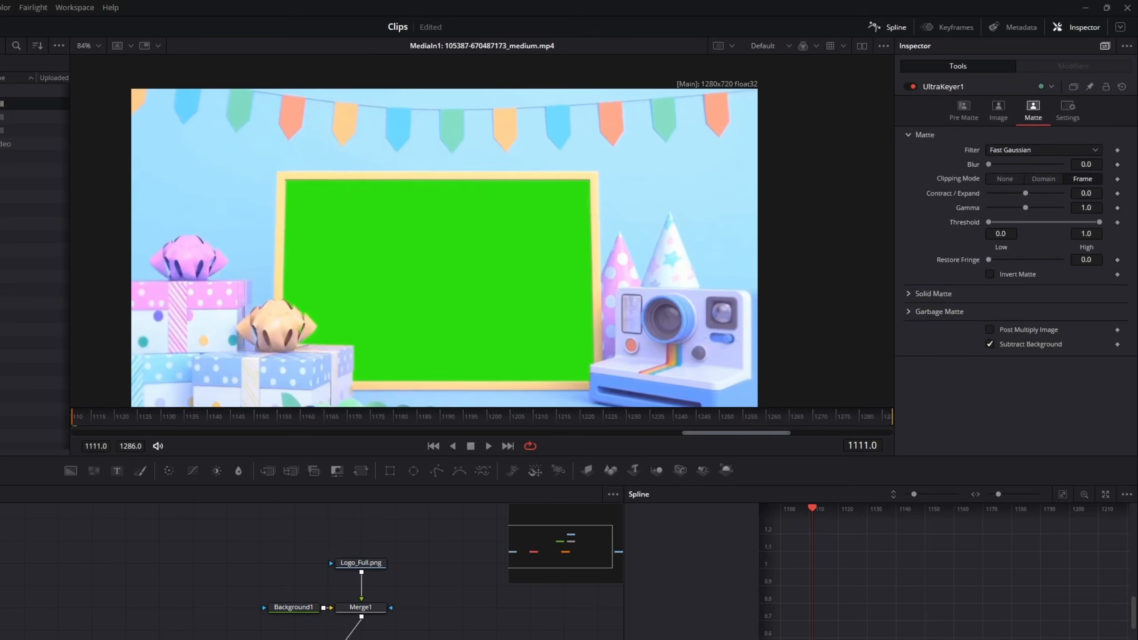
pyautogui.press('2')
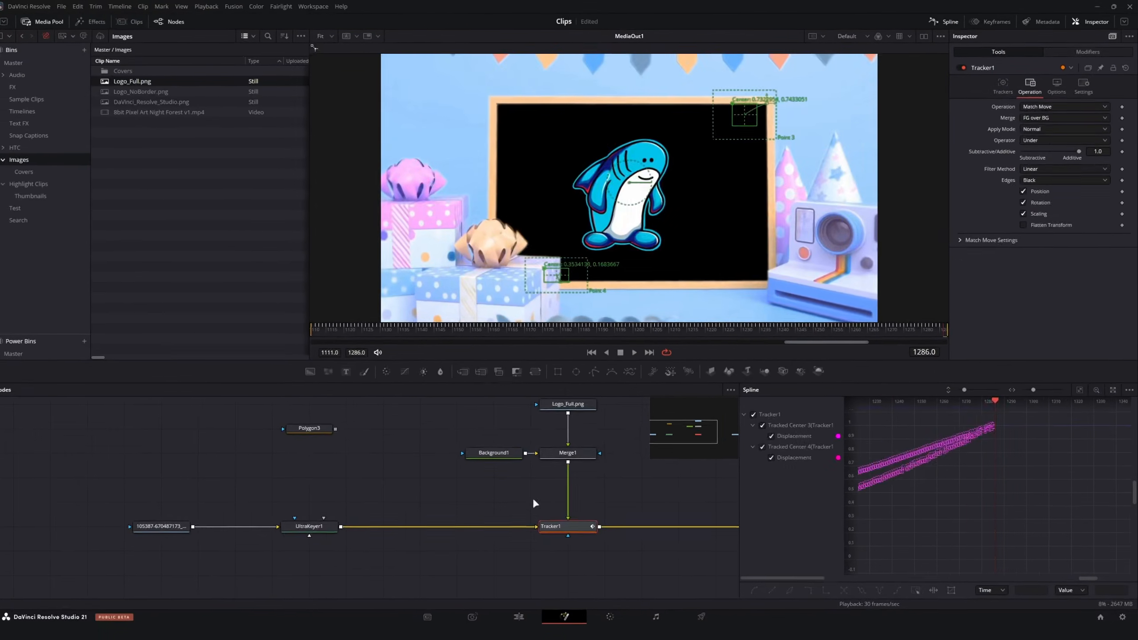
# - Duplicate Tracker1 and place the copy between Polygon3 and UltraKeyer1 in the node graph
pyautogui.moveTo(414, 492); pyautogui.dragTo(476, 509)
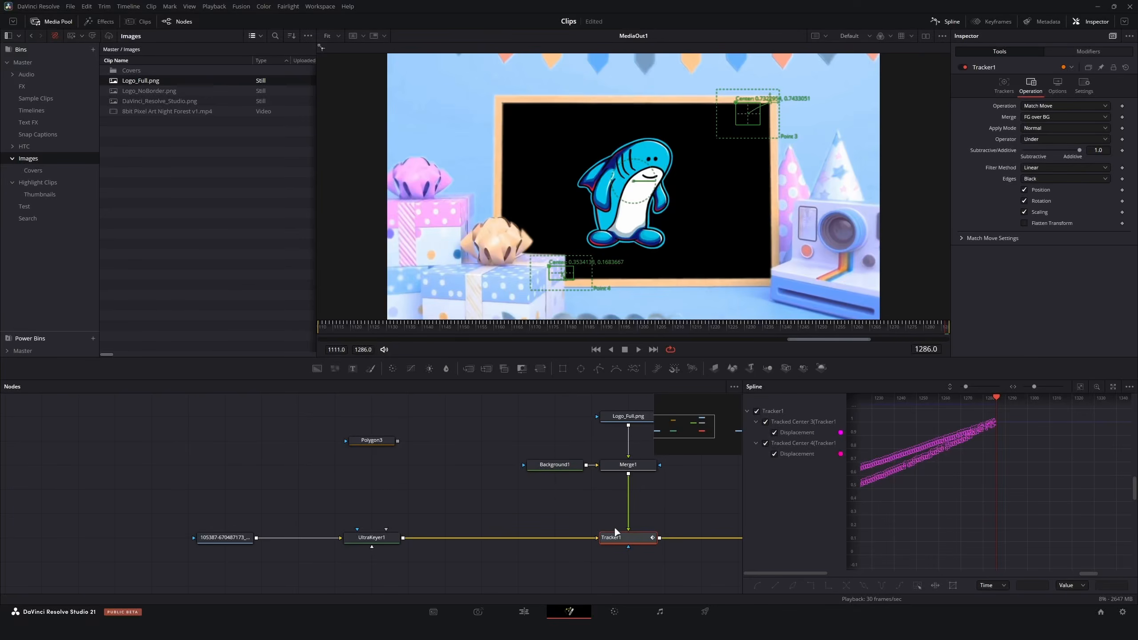
pyautogui.hotkey('ctrl', 'c')
pyautogui.hotkey('ctrl', 'v')
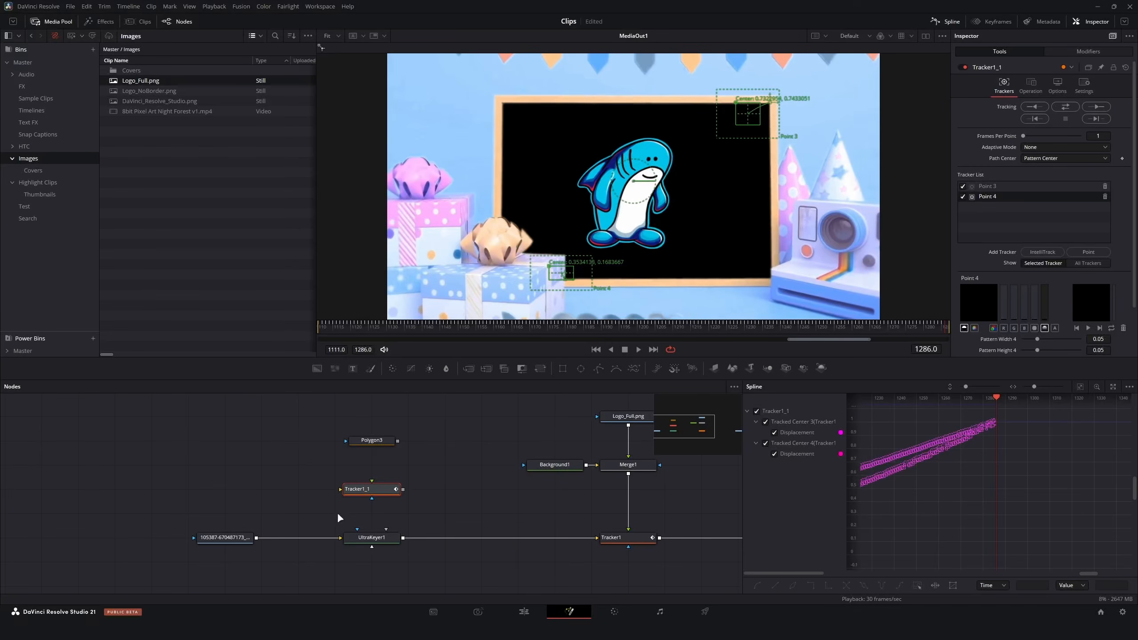
pyautogui.moveTo(260, 458); pyautogui.dragTo(379, 536)
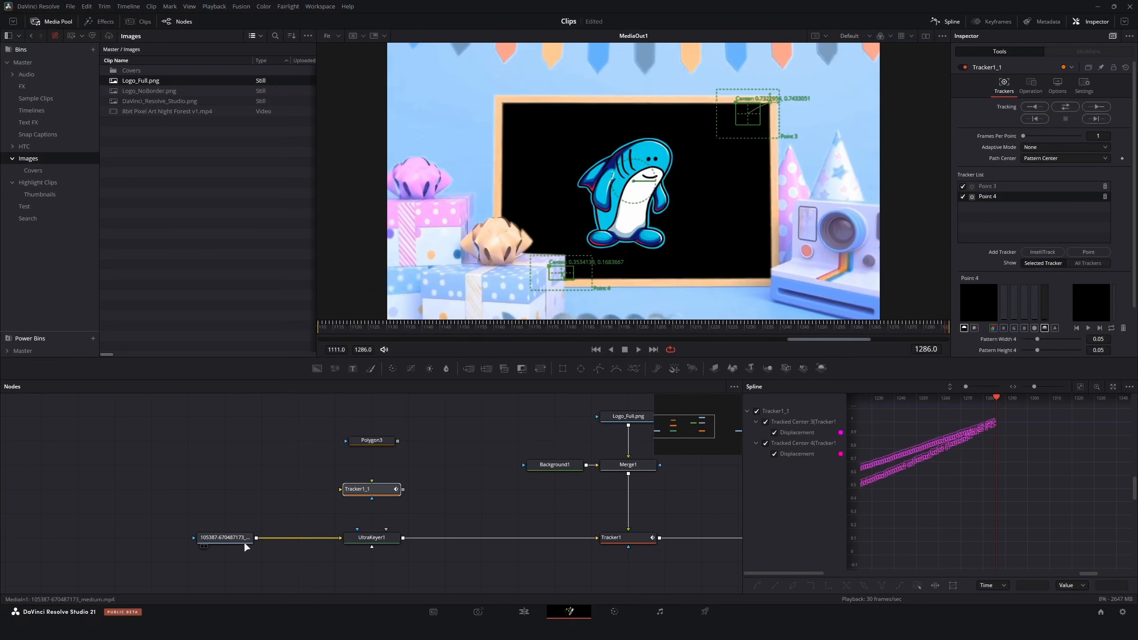
# - Add a transparent Background node matching Background1 in the empty space before the Tracker1 copy
pyautogui.click(257, 491)
pyautogui.hotkey('shift', 'space')
pyautogui.write('bg')
pyautogui.press('Return')
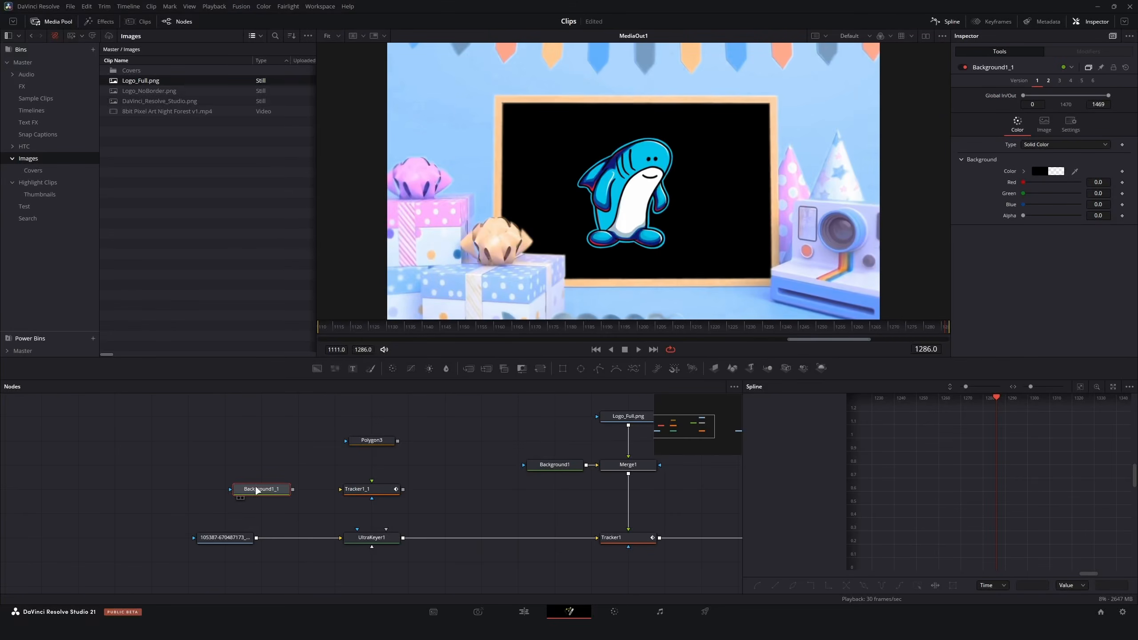
# - Delete the duplicate Background node beside Tracker1_1 and feed the source clip into Tracker1_1's input instead
pyautogui.press('Delete')
pyautogui.moveTo(257, 538); pyautogui.dragTo(351, 492)
pyautogui.scroll(5, 300, 470)
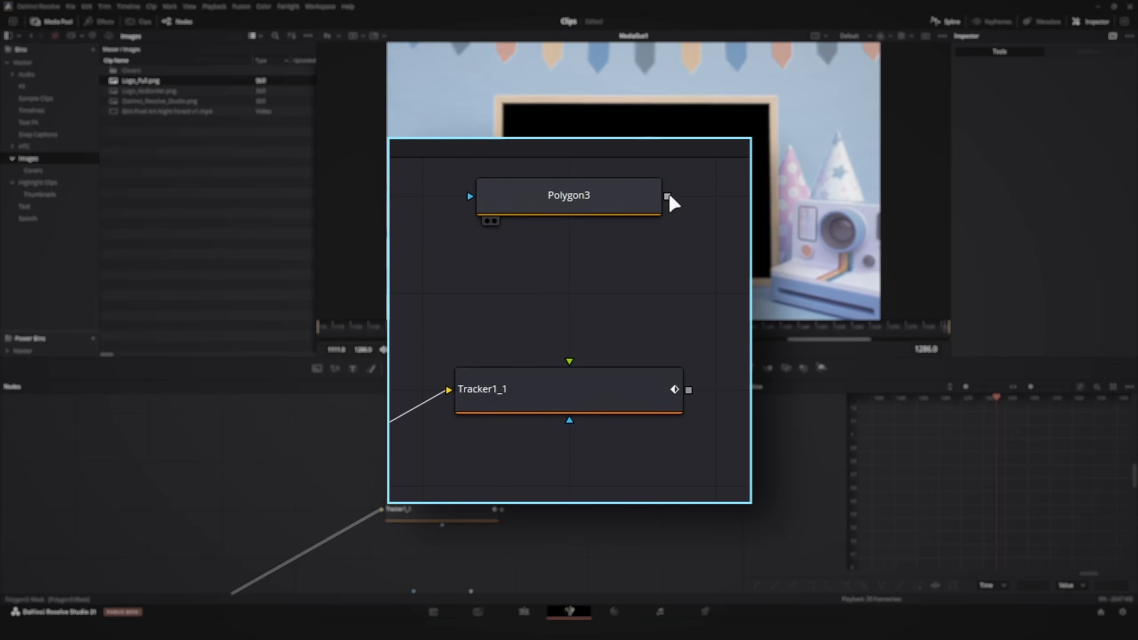
# - Connect Polygon3's output to Tracker1_1 as its Foreground
pyautogui.moveTo(668, 197); pyautogui.dragTo(648, 437)
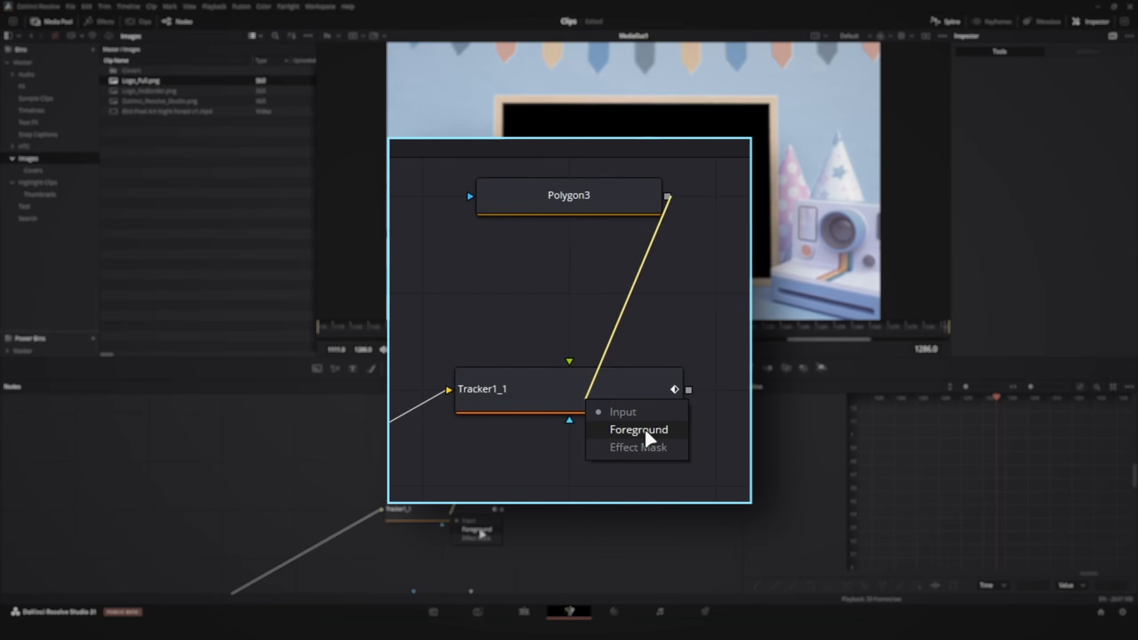
pyautogui.moveTo(481, 533); pyautogui.dragTo(430, 516)
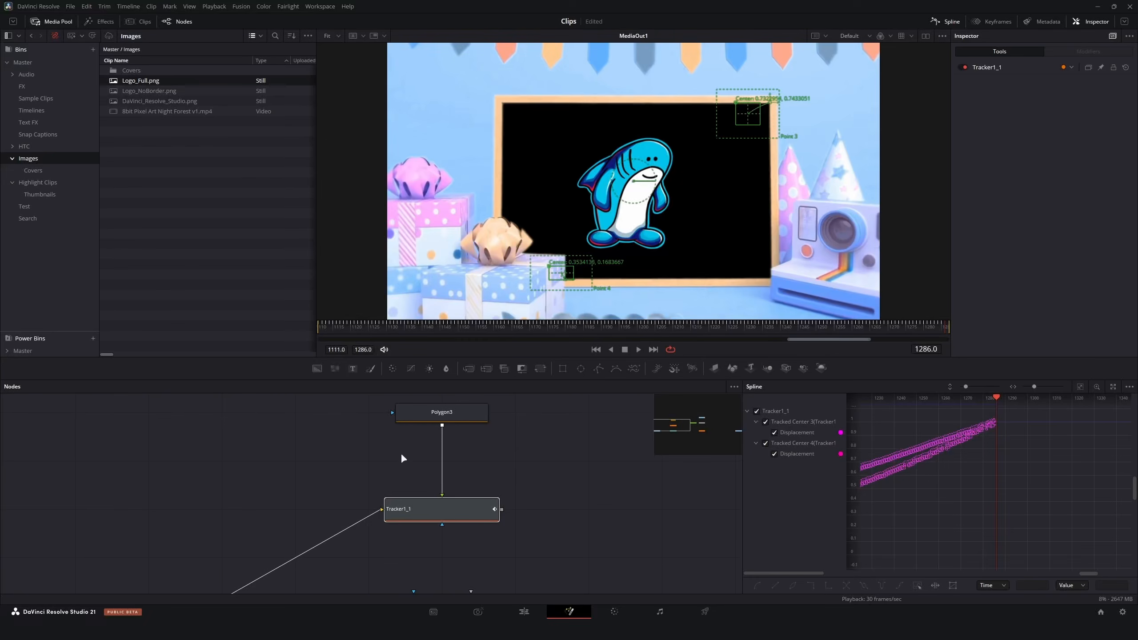
pyautogui.scroll(-2, 518, 494)
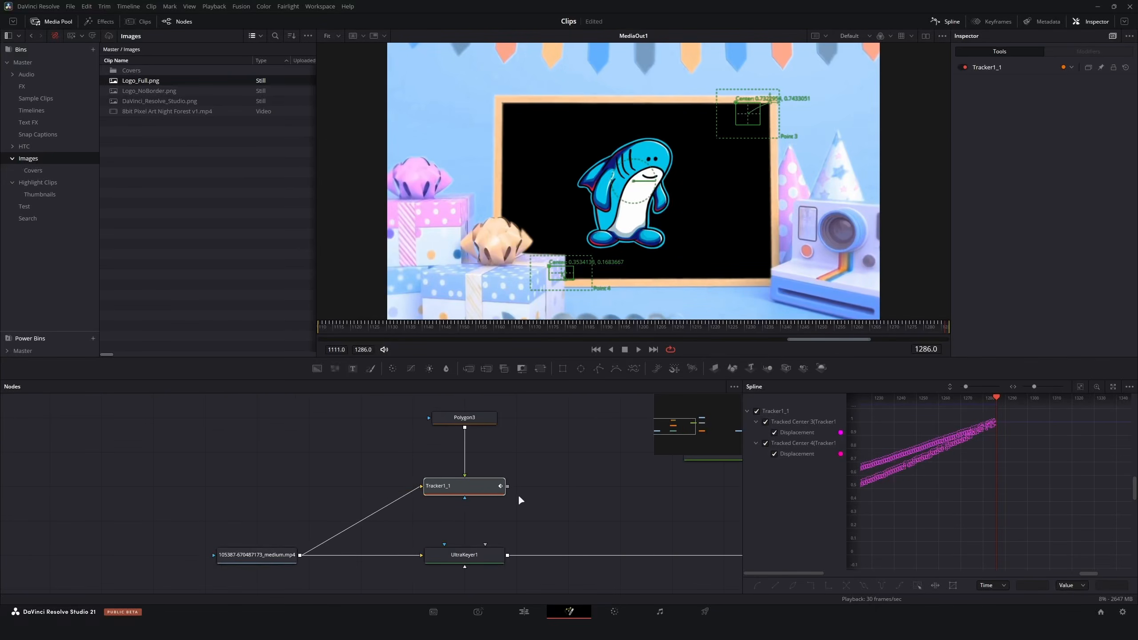
# - Set Tracker1_1's Match Move operation to merge FG only, and scrub the tracked mask in the viewer
pyautogui.click(471, 489)
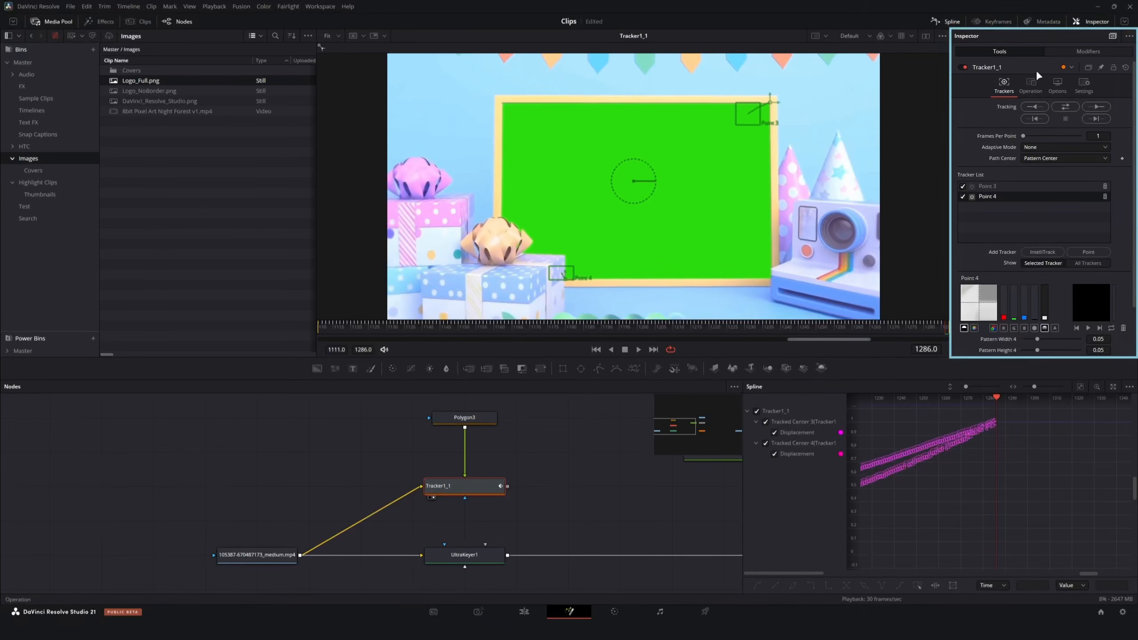
pyautogui.click(1031, 85)
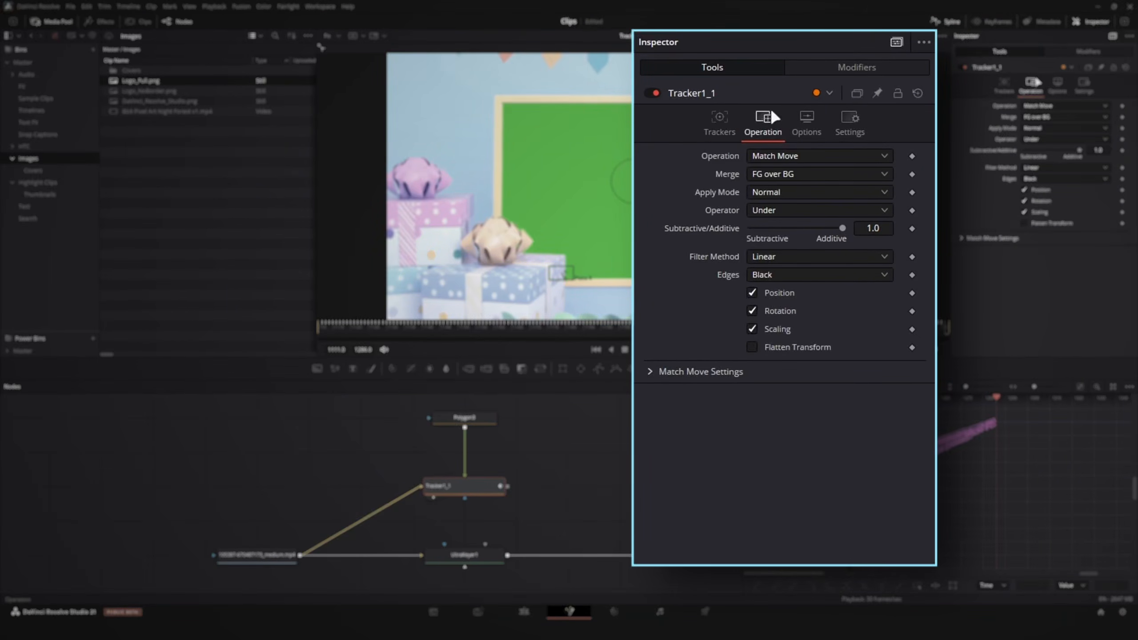
pyautogui.click(1065, 116)
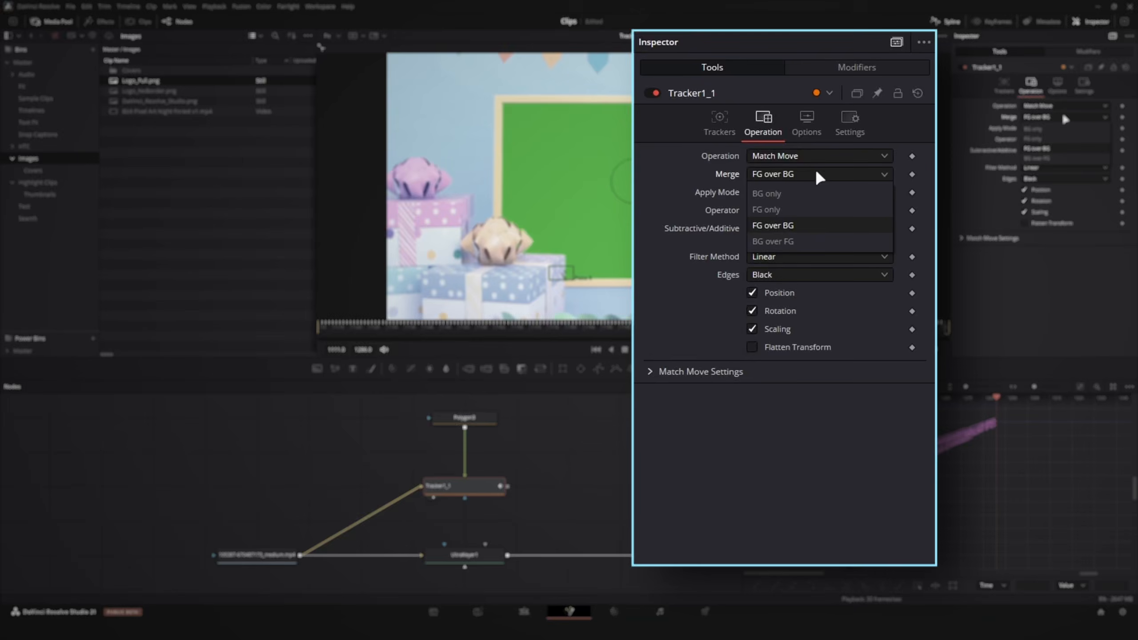
pyautogui.click(1048, 140)
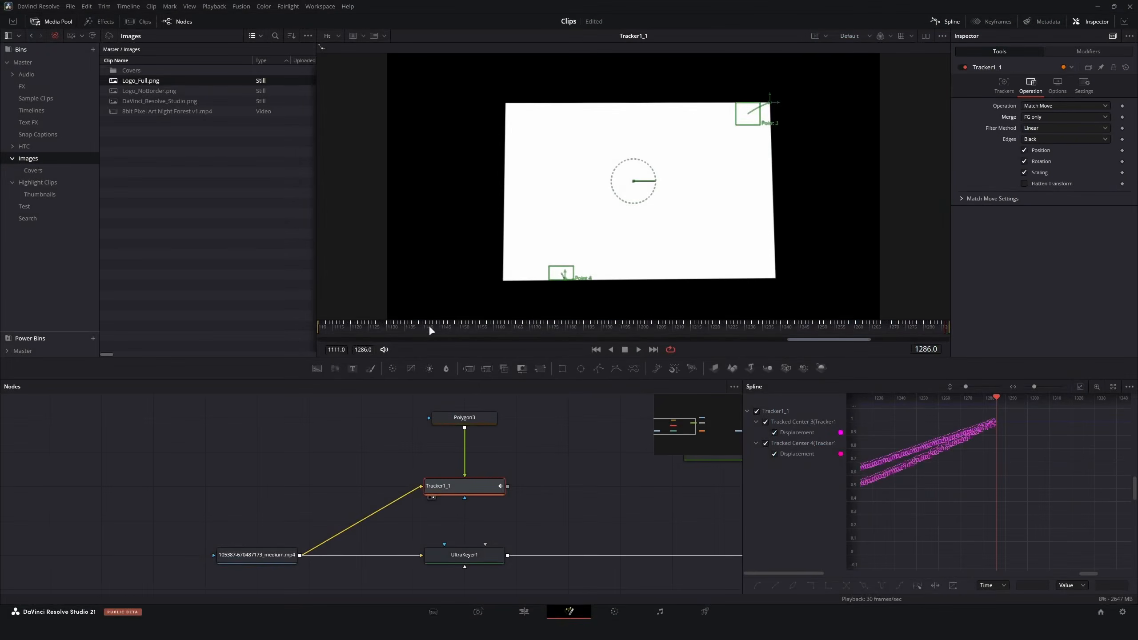
pyautogui.moveTo(332, 319); pyautogui.dragTo(968, 320)
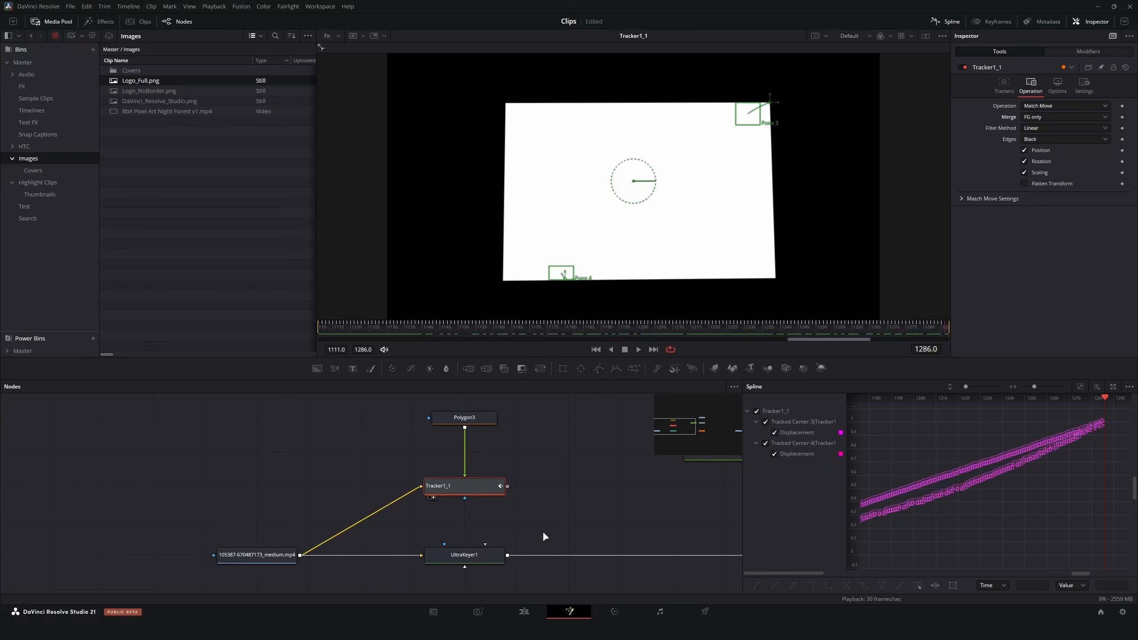
# - Connect Tracker1_1's output to UltraKeyer1 as its effect mask and check the MediaOut1 composite across the timeline
pyautogui.moveTo(542, 530); pyautogui.dragTo(422, 502)
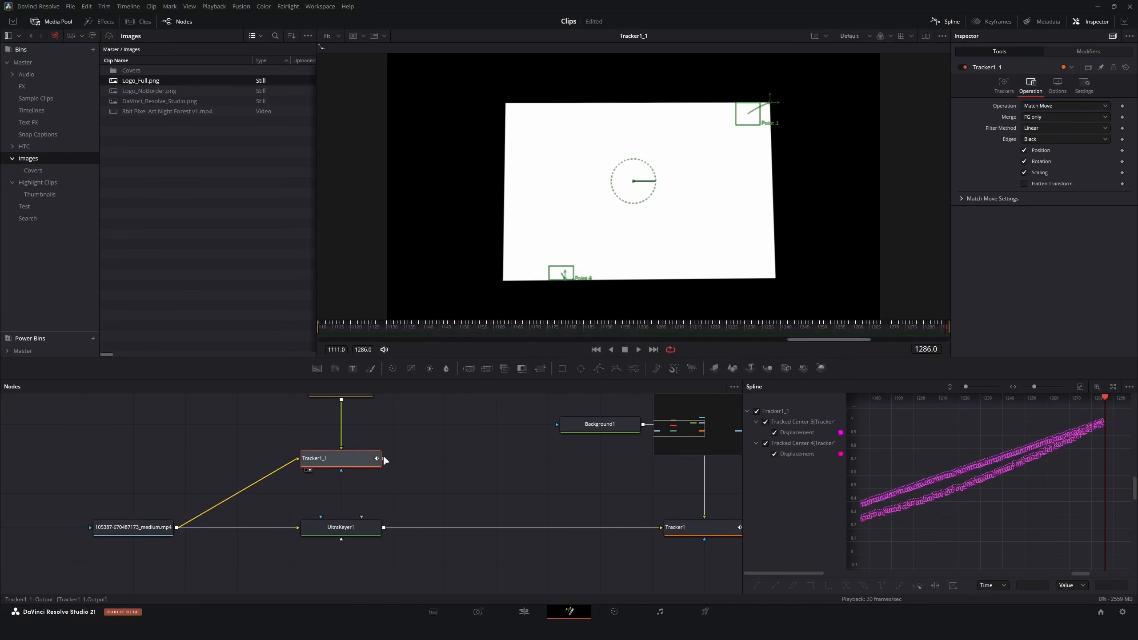
pyautogui.moveTo(384, 459); pyautogui.dragTo(322, 530)
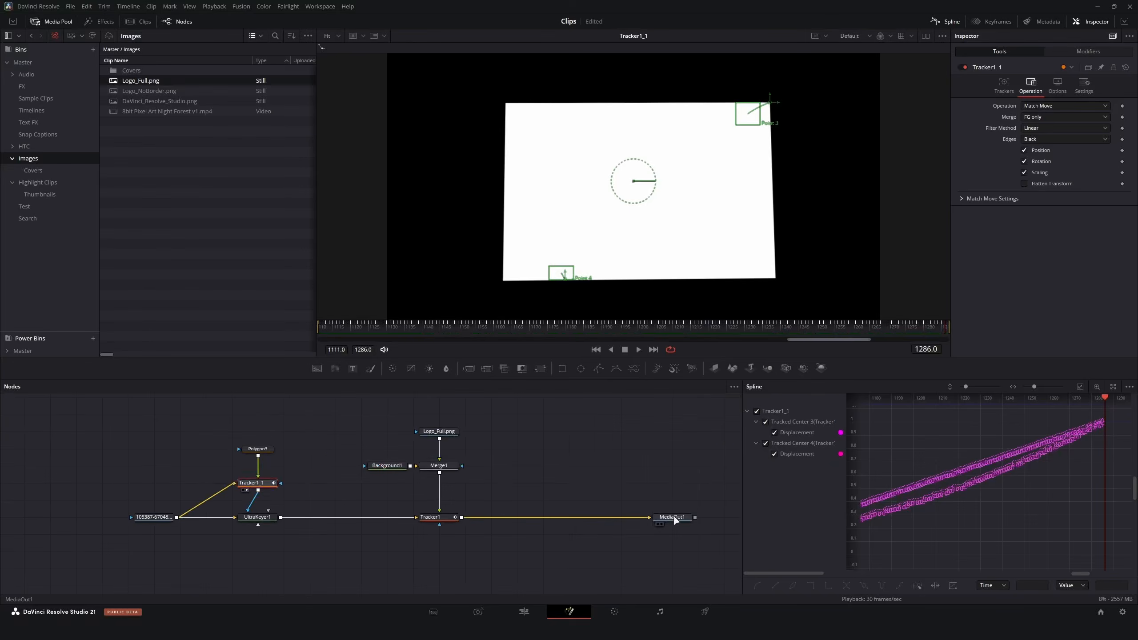
pyautogui.moveTo(303, 334); pyautogui.dragTo(946, 327)
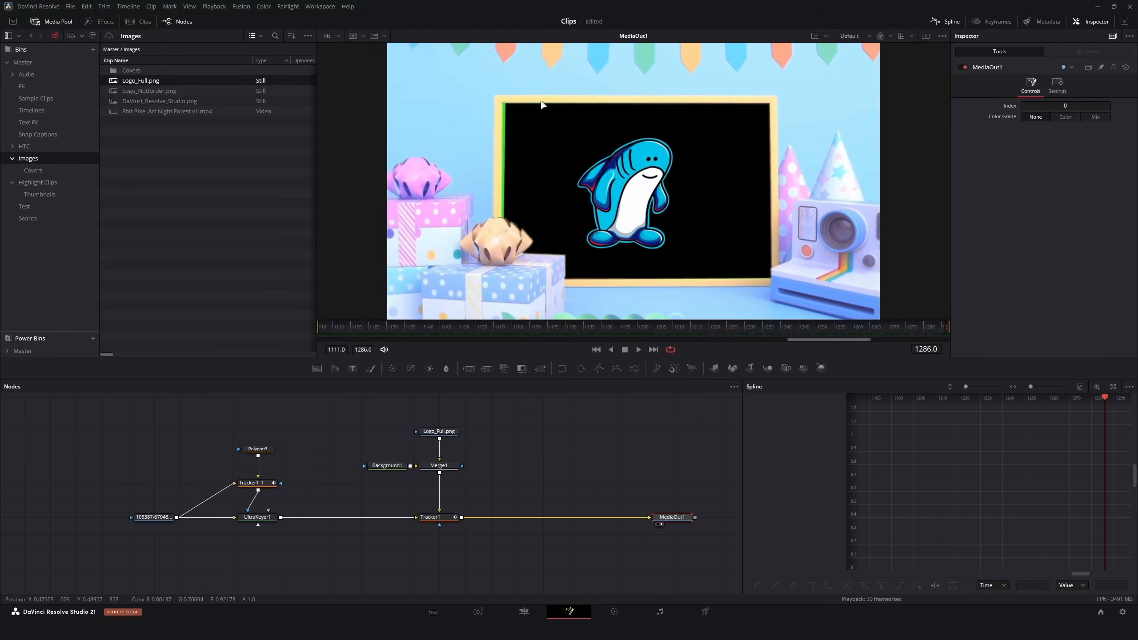
pyautogui.moveTo(374, 322); pyautogui.dragTo(916, 334)
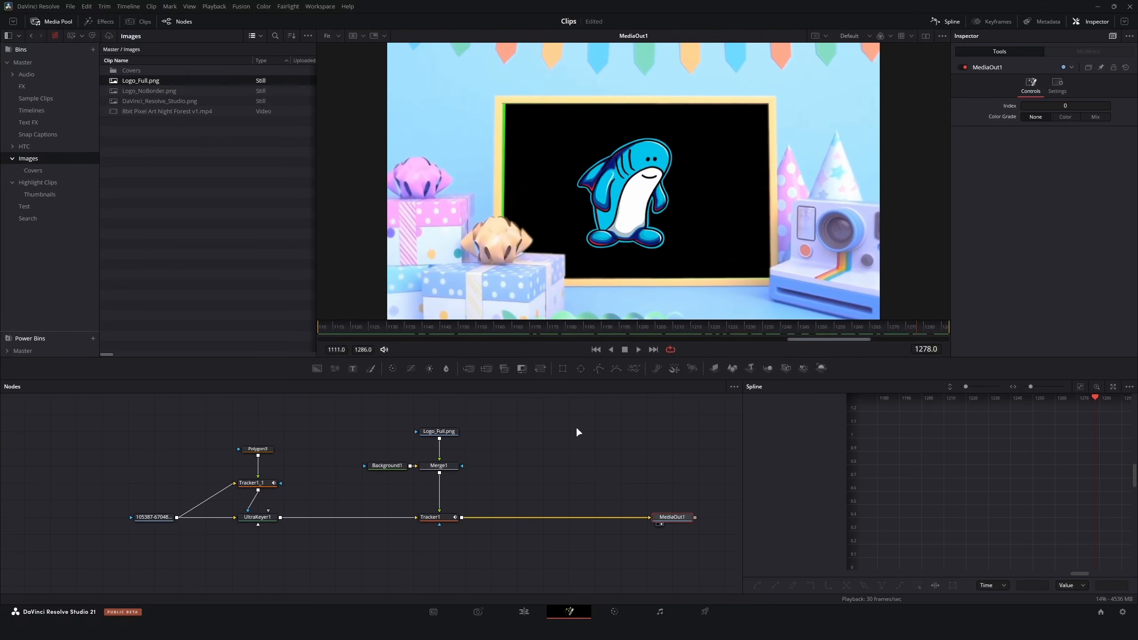
pyautogui.scroll(-2, 576, 426)
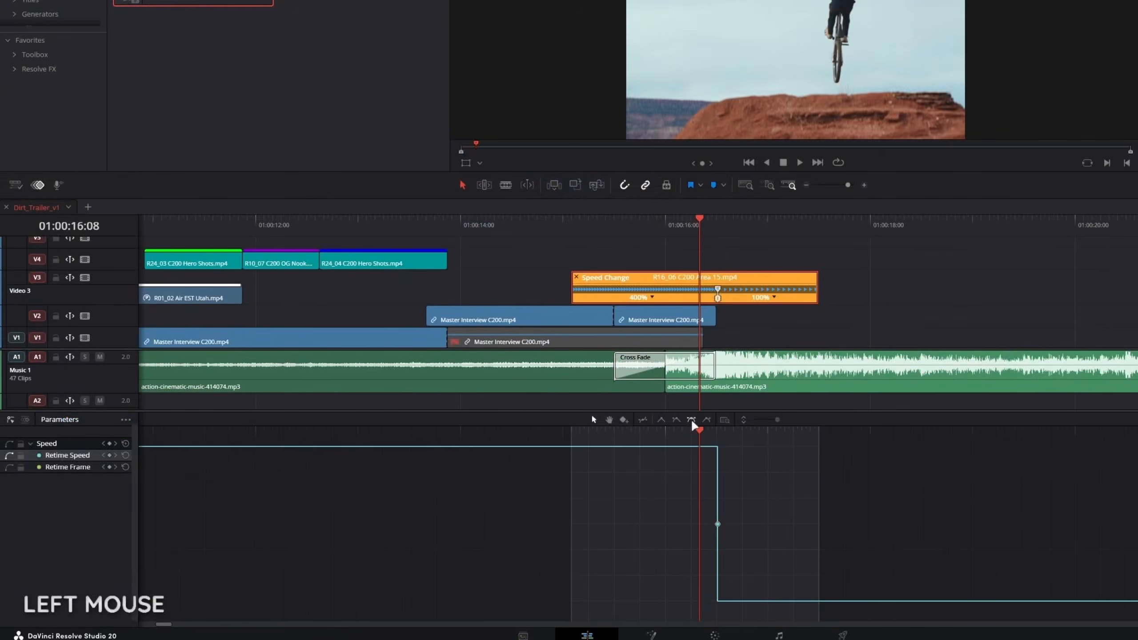
# - Preview the grappling-gun sound effect and place it on the timeline below the MUSIC1 track
pyautogui.press('space')
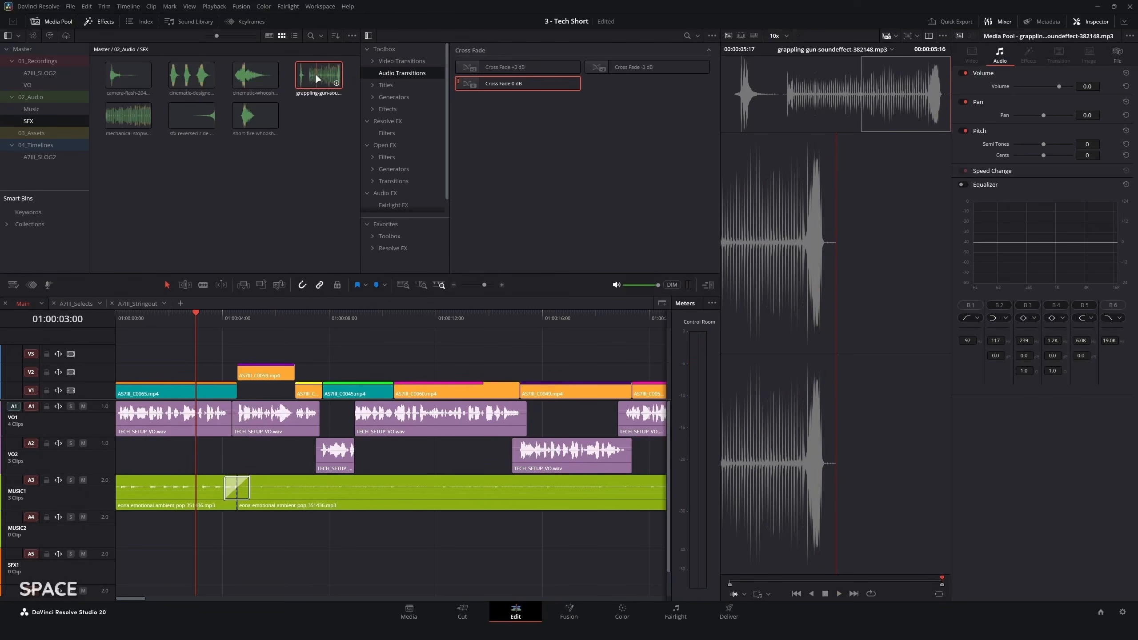
pyautogui.moveTo(865, 81)
pyautogui.mouseDown()
pyautogui.moveTo(623, 456)
pyautogui.moveTo(323, 578)
pyautogui.moveTo(110, 561)
pyautogui.moveTo(157, 548)
pyautogui.mouseUp()
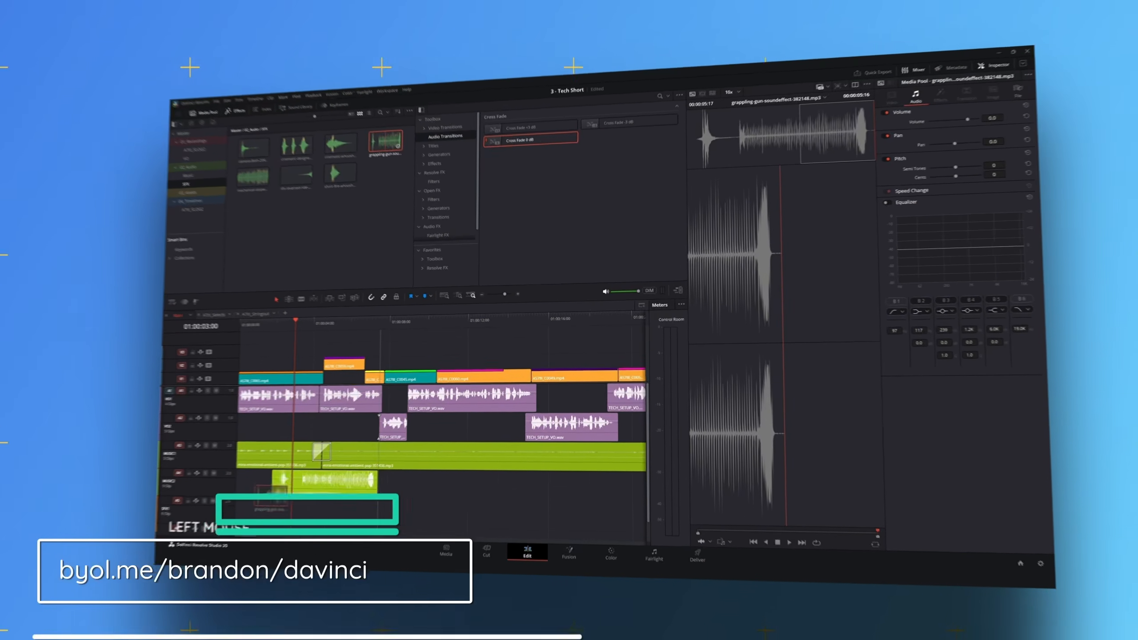